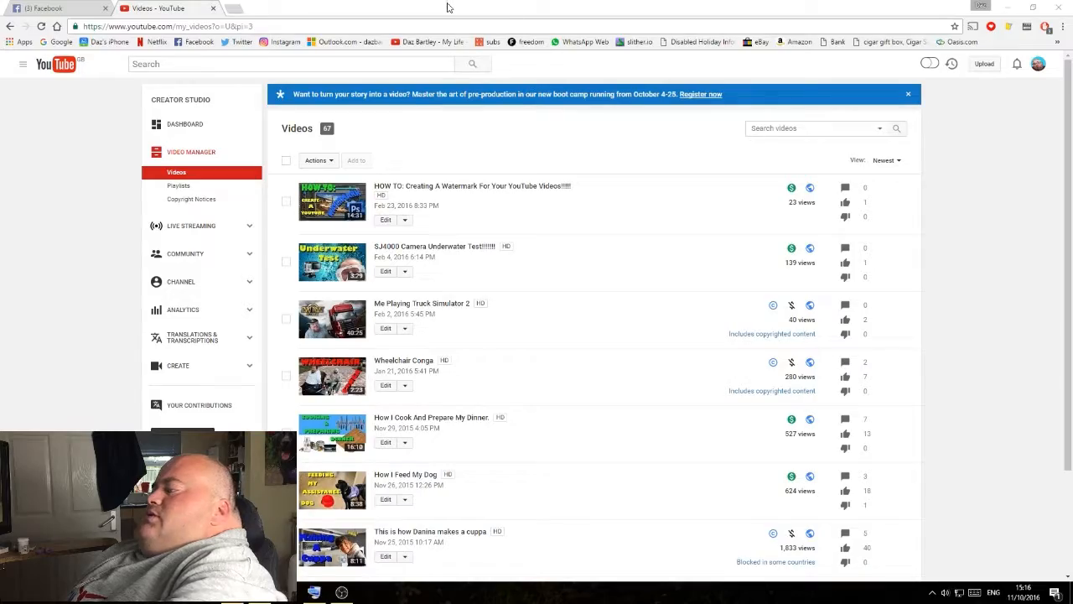
- Switch to Photoshop and create a new 1920 × 1080 pixel document at 150 pixels/inch with a white background
drag(453, 6, 1072, 185)
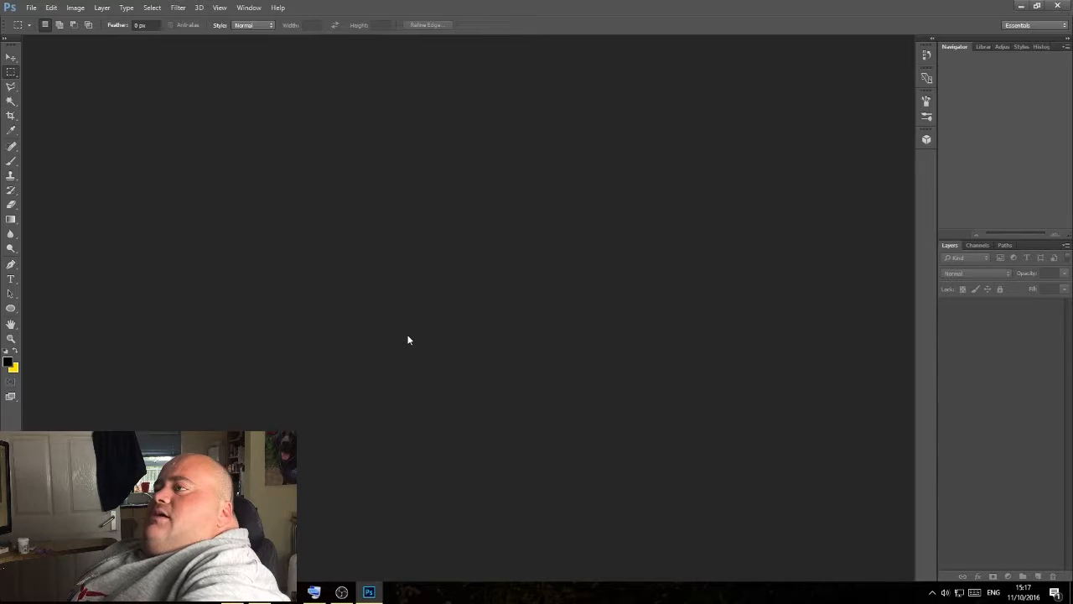
click(31, 8)
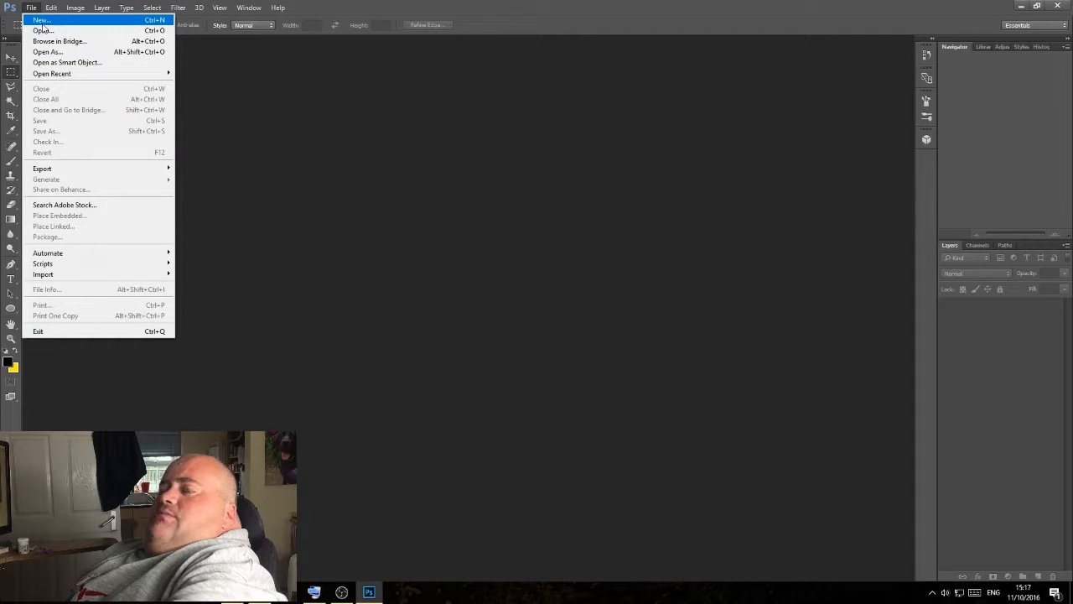
click(41, 21)
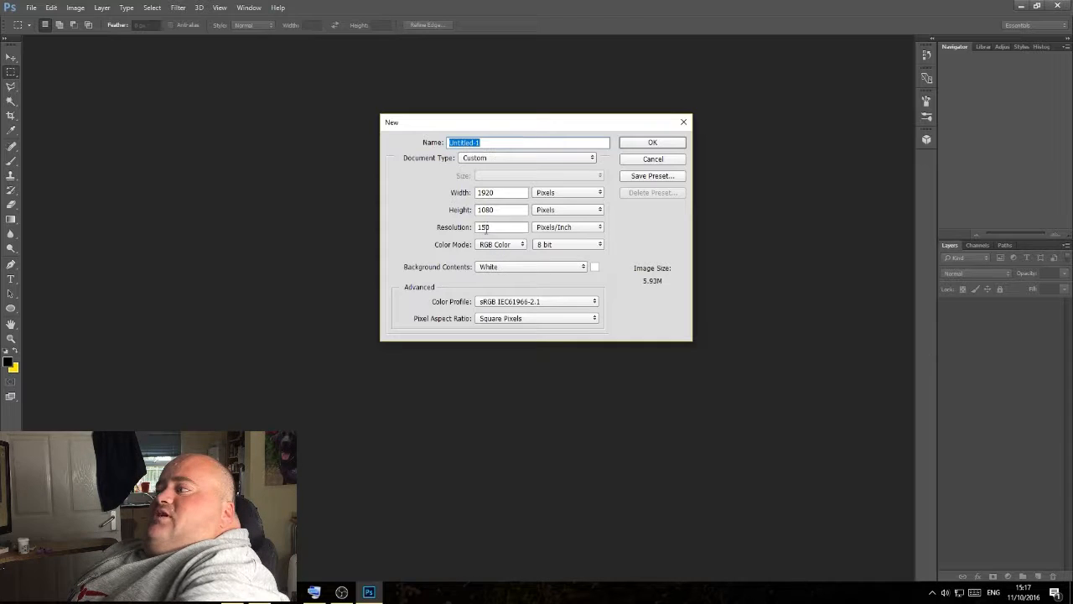
click(650, 142)
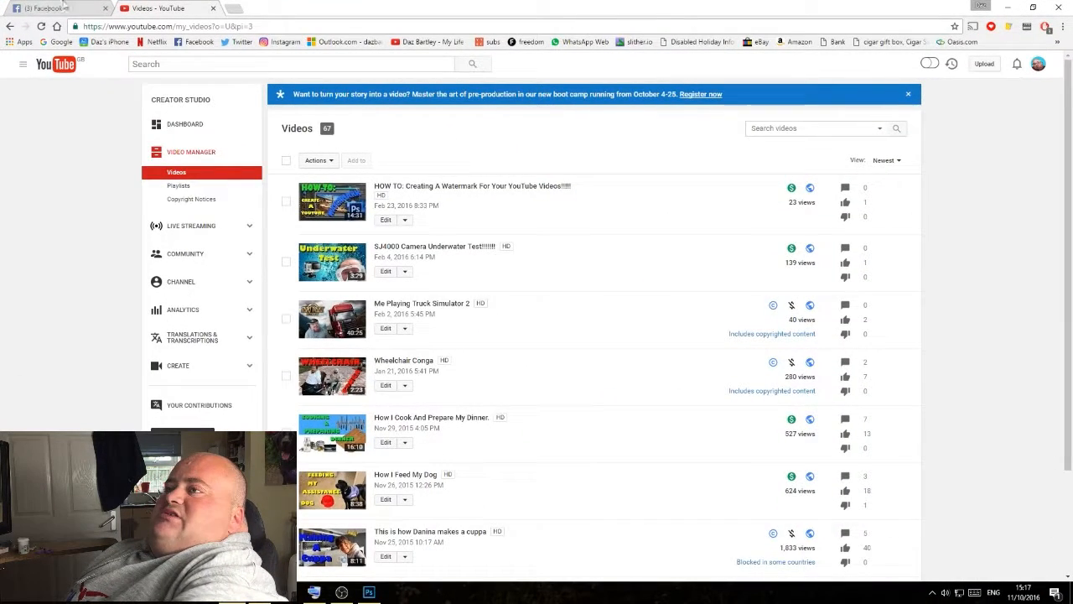
- Switch to Chrome, close the Facebook page and open Google in a new browser tab
click(105, 8)
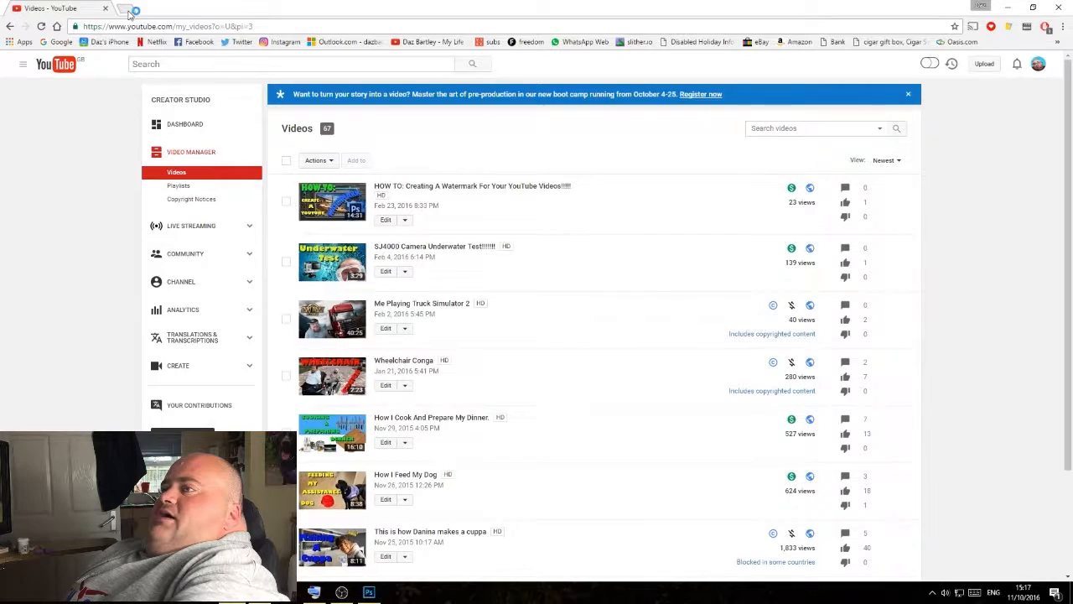
click(126, 10)
click(57, 42)
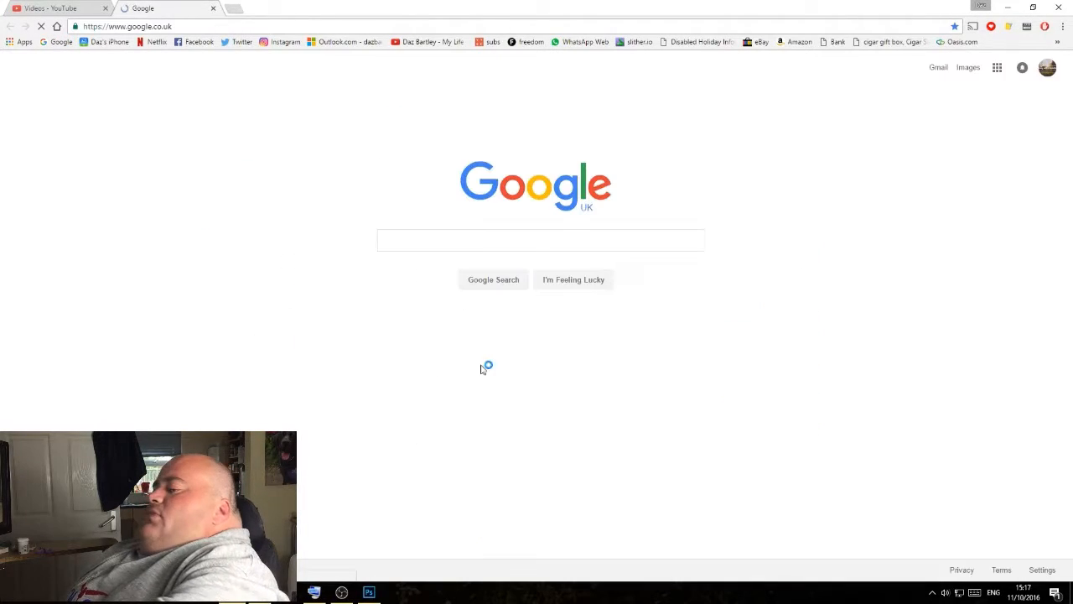
click(315, 595)
drag(989, 442, 654, 1)
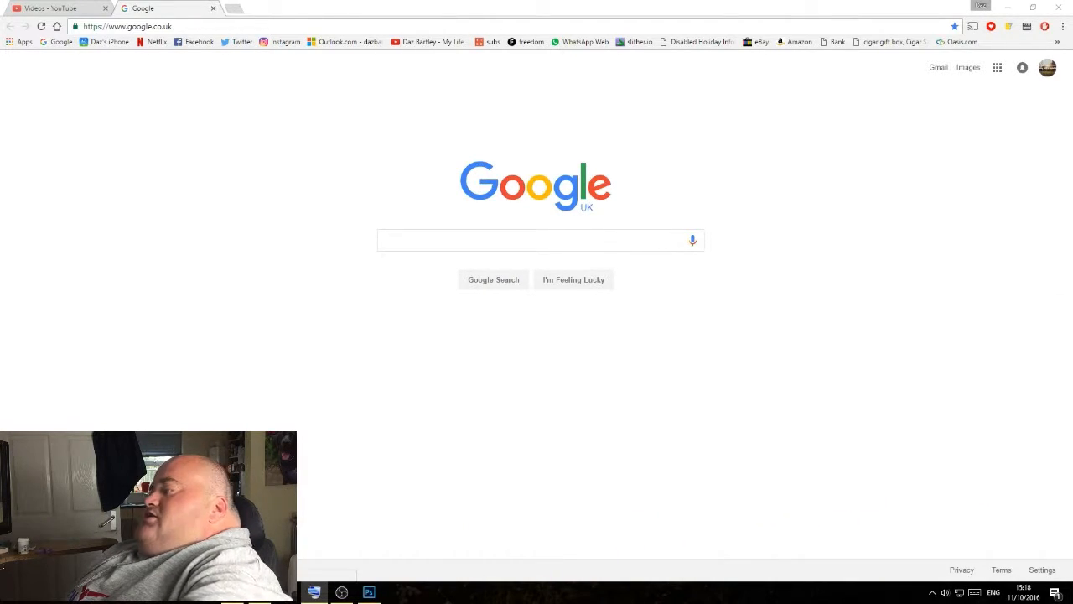
- Search Google for "photoshop images" and browse the image results
click(530, 244)
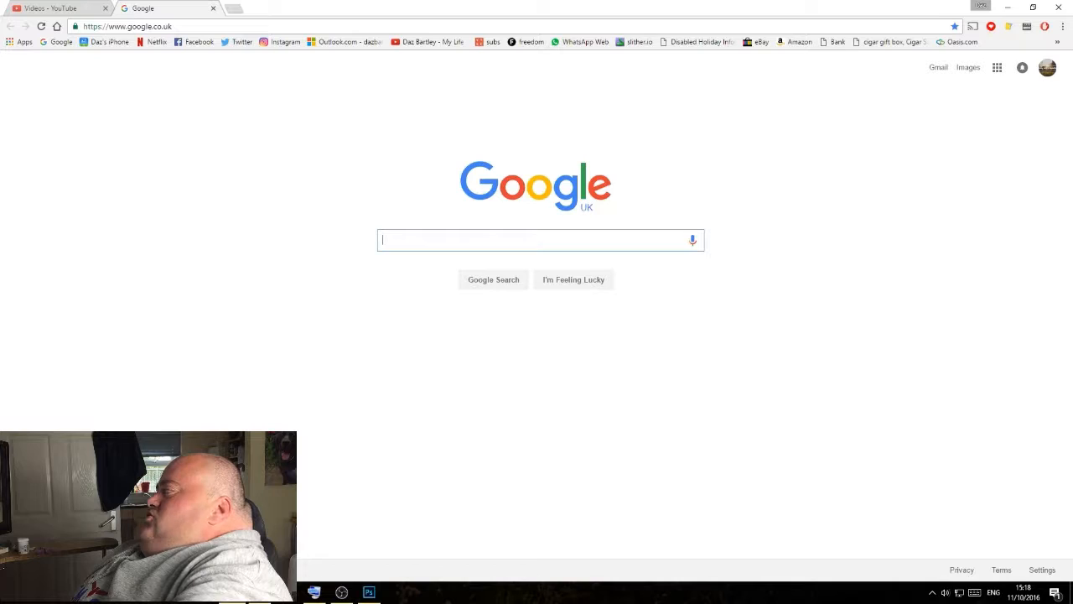
text(pho)
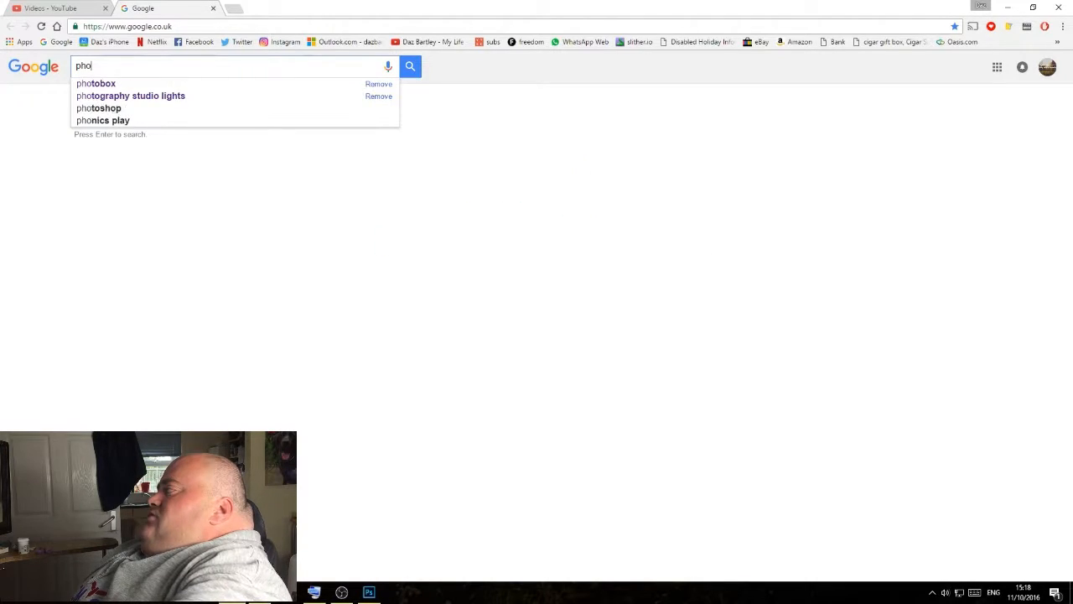
text(toshop )
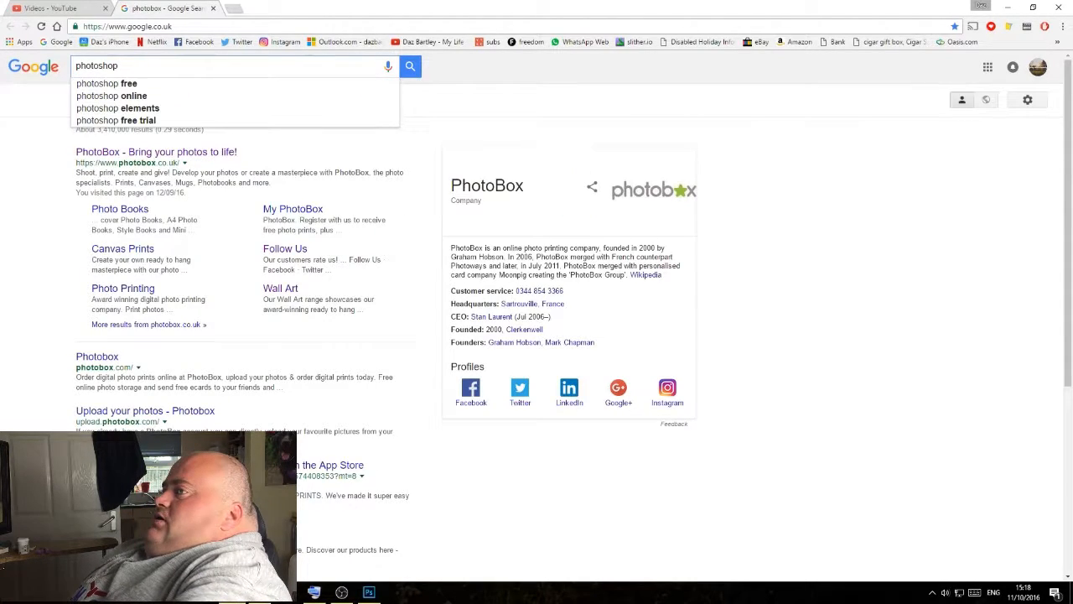
text(im)
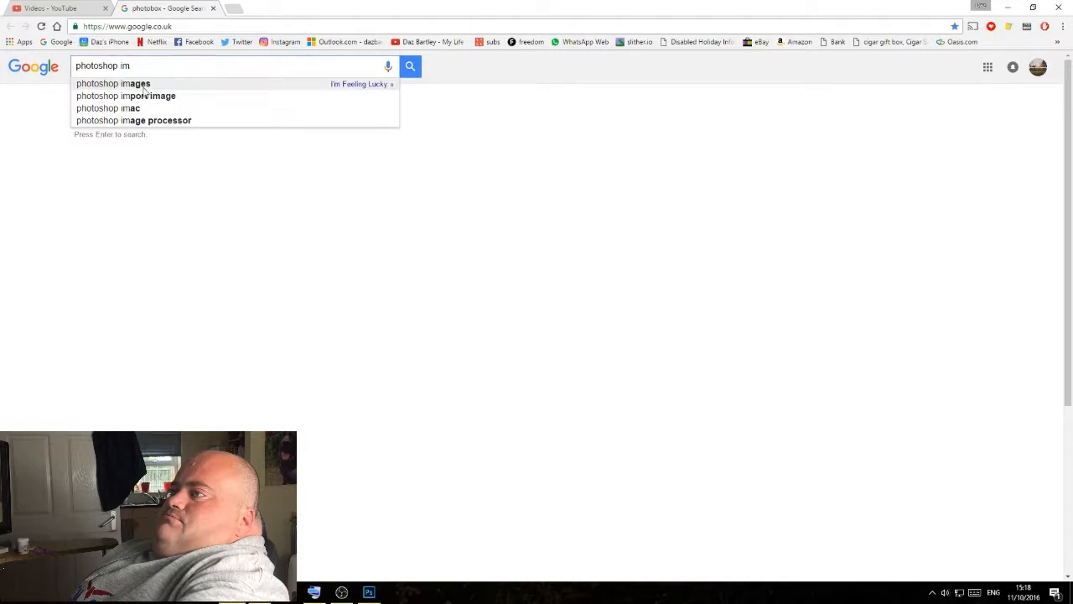
click(144, 89)
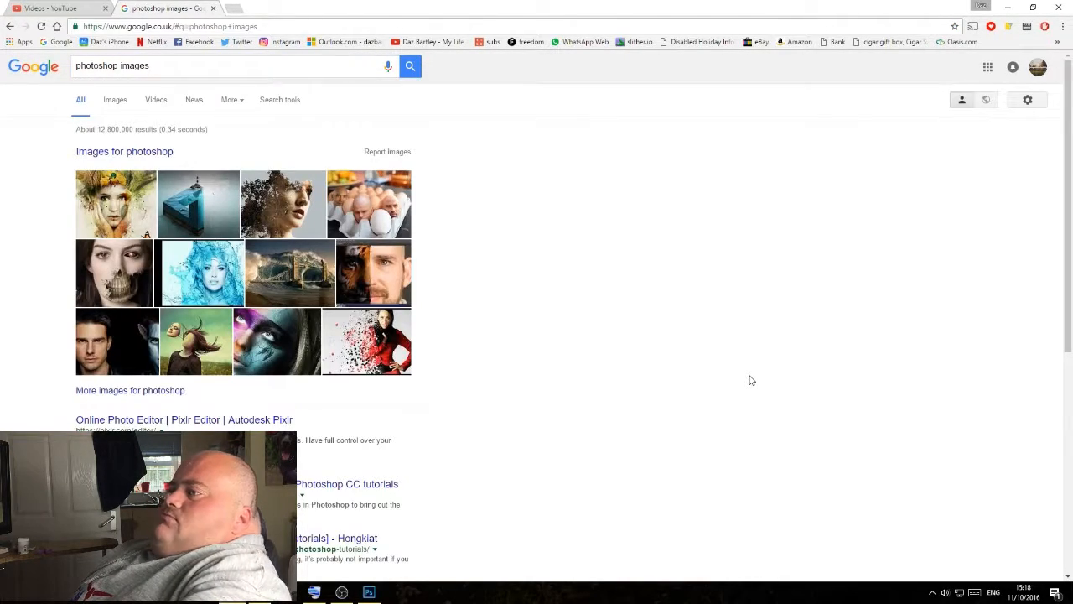
click(114, 101)
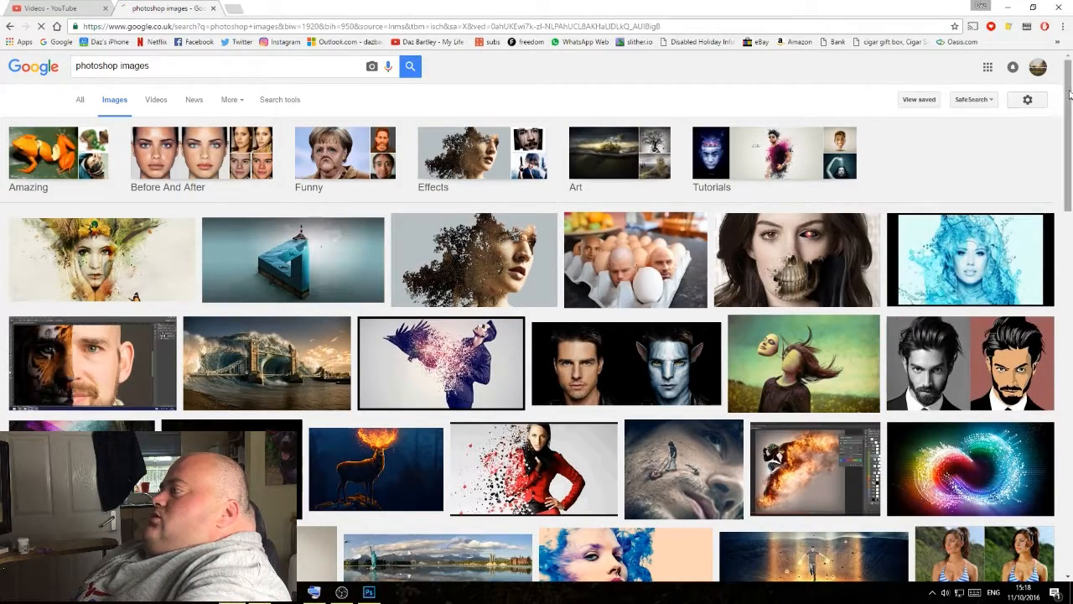
scroll(1055, 156, down, 3)
scroll(1055, 156, down, 4)
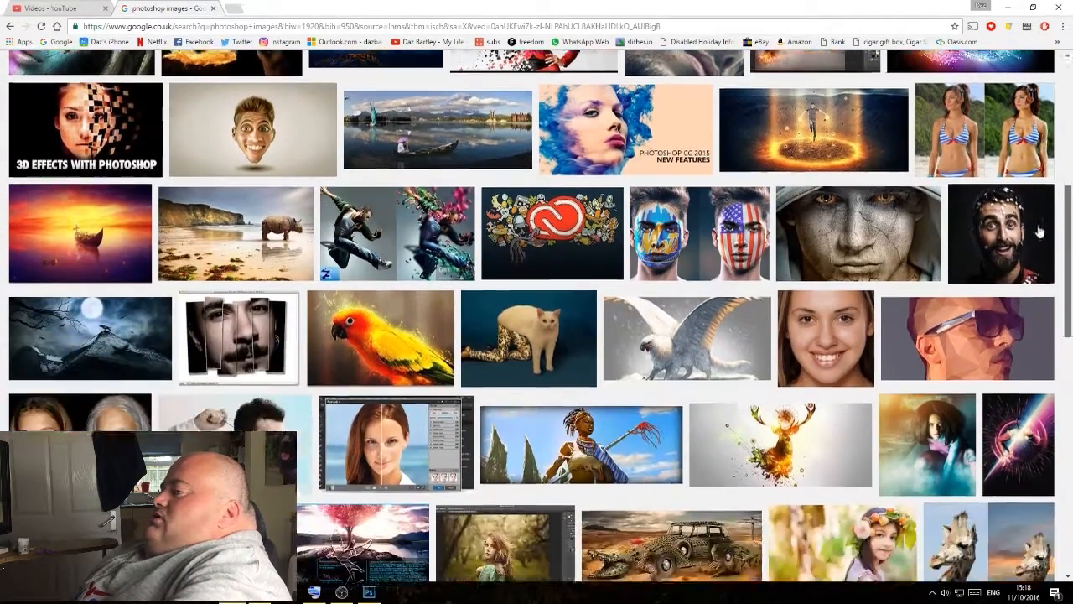
key(Home)
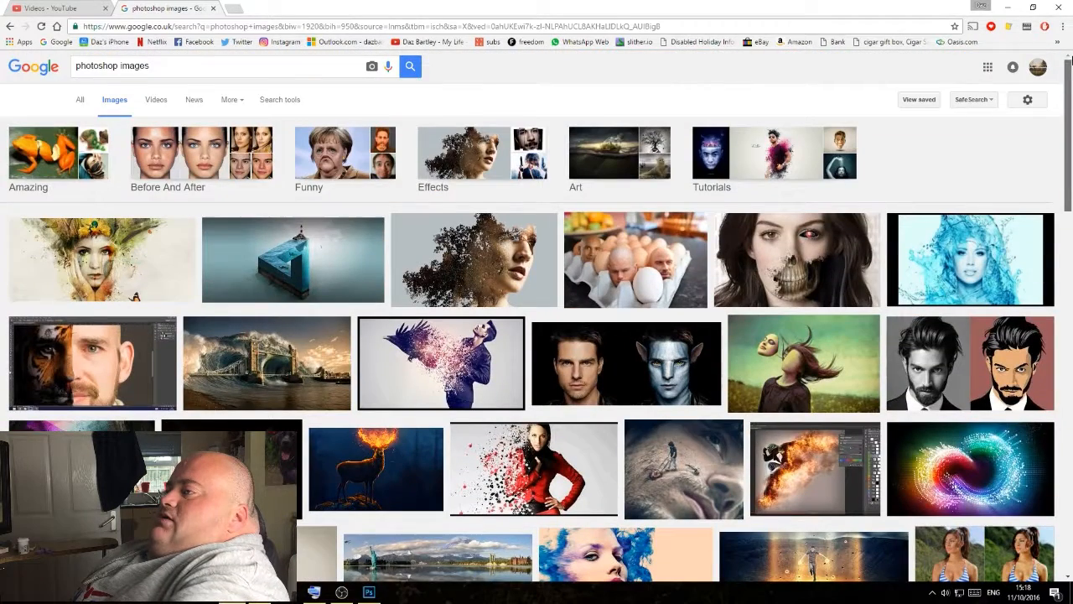
- Refine the image search to "photoshop logo png images"
click(119, 65)
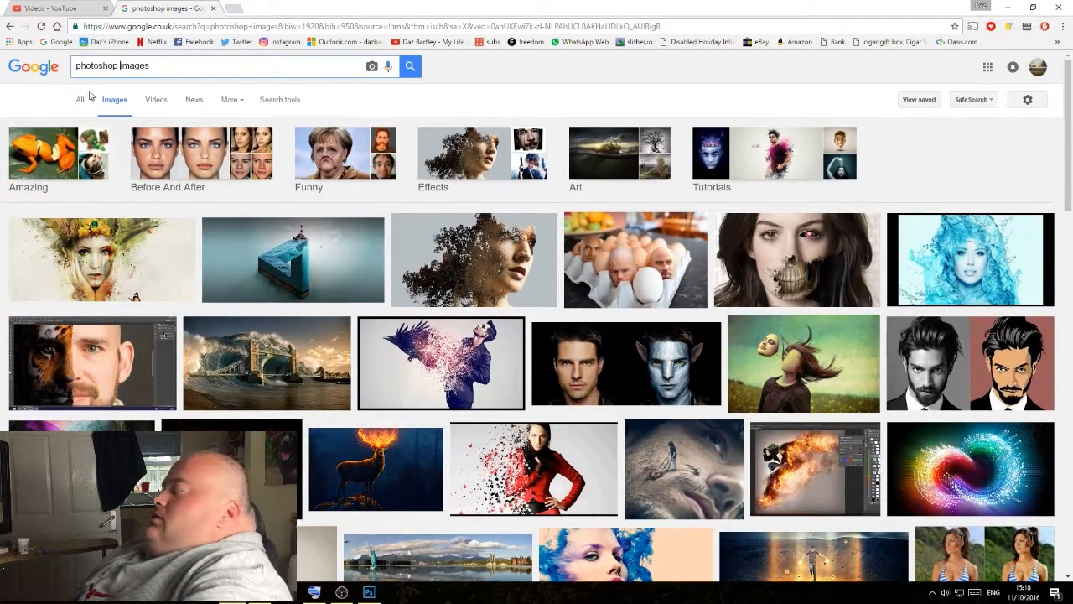
text(log)
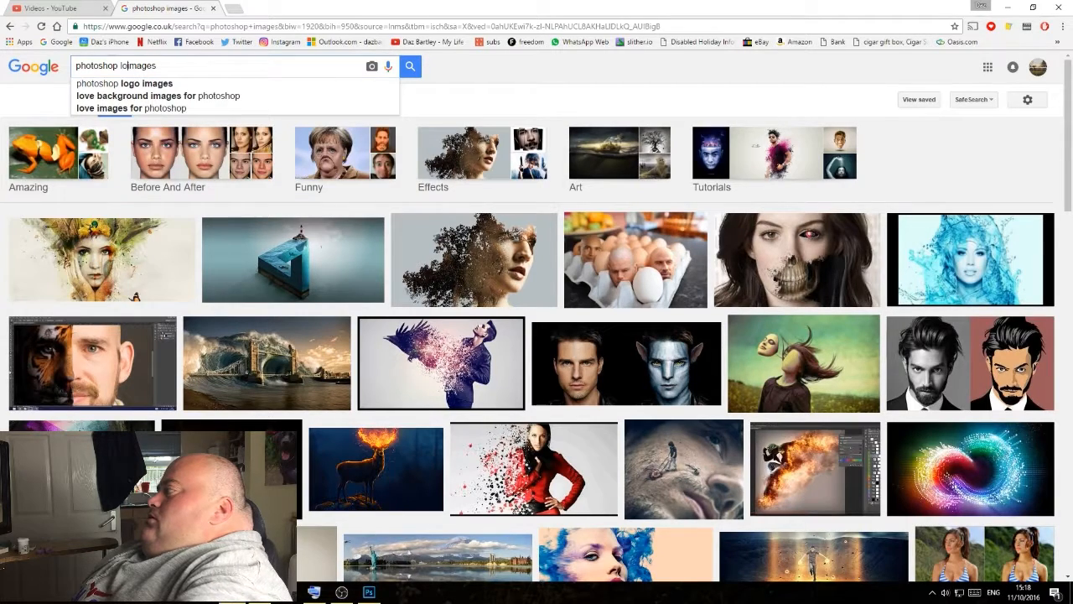
text(o)
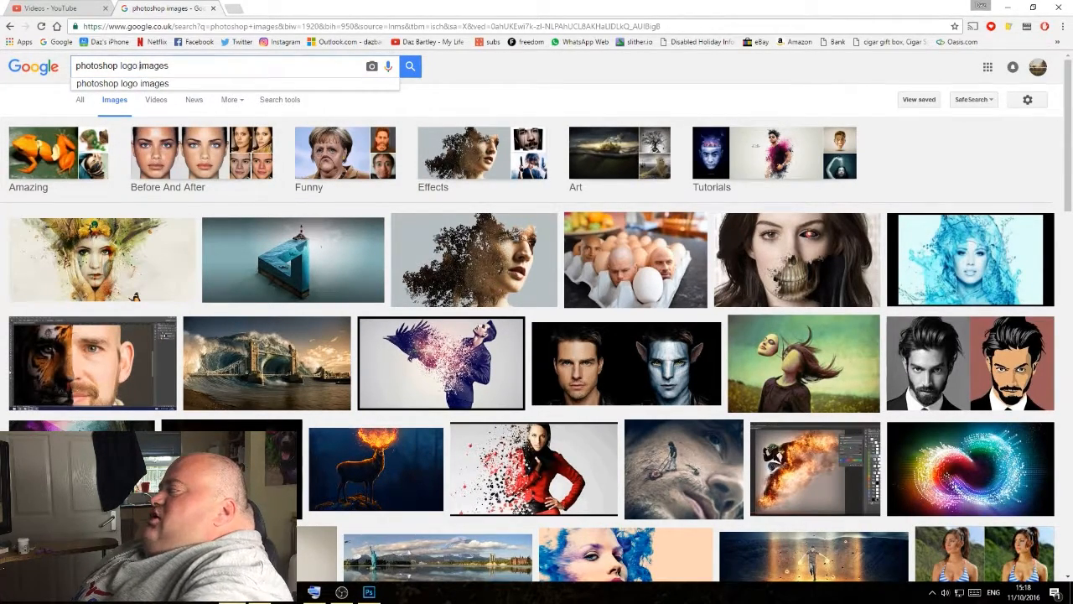
text( png)
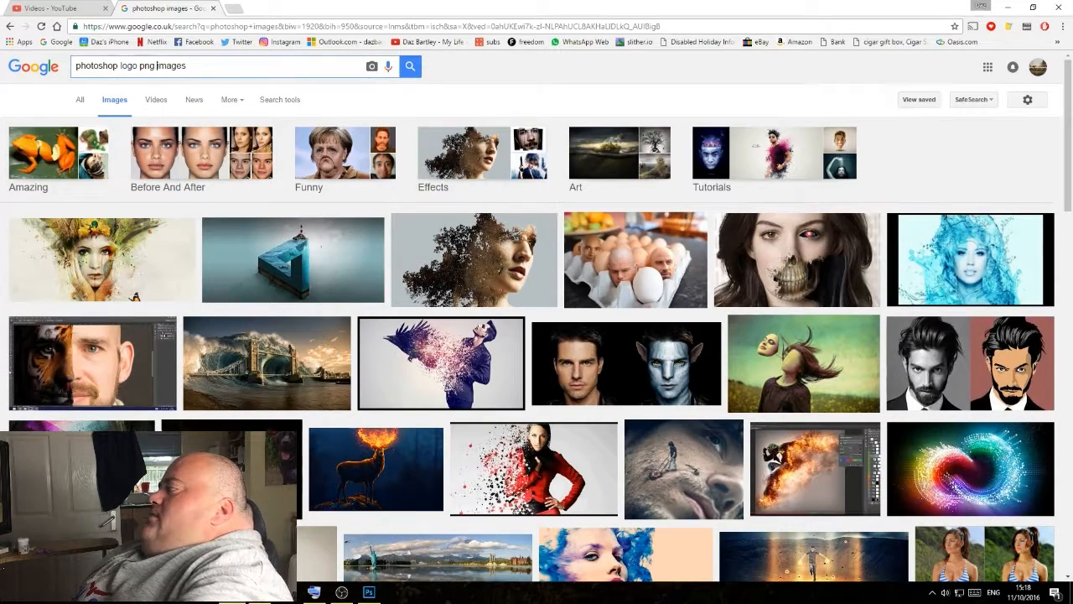
key(Return)
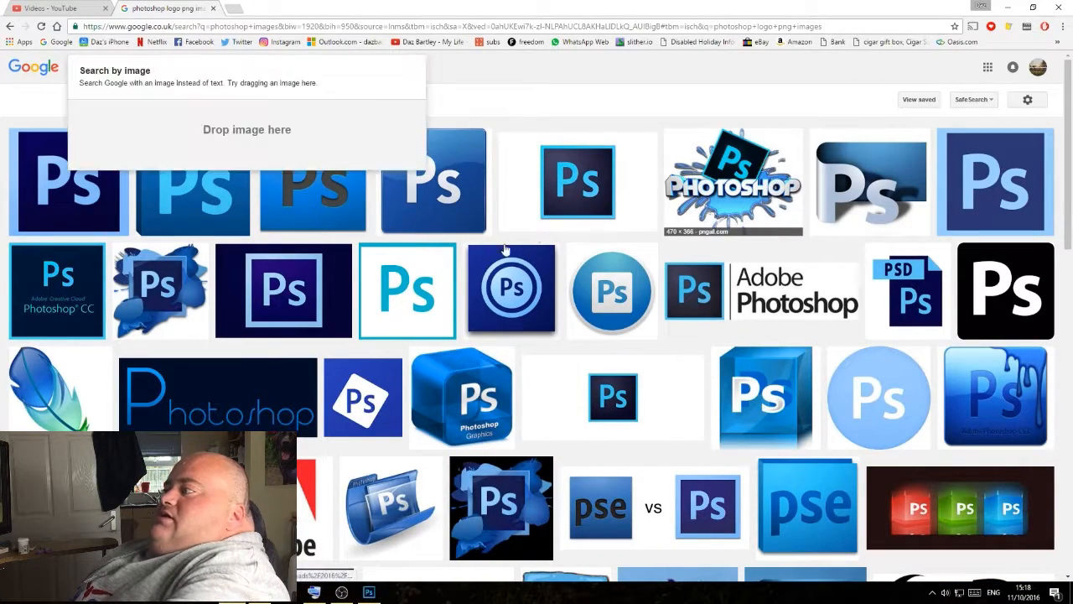
- Compare the related Photoshop logo previews and select the blue splash PHOTOSHOP logo from PNG All
click(734, 188)
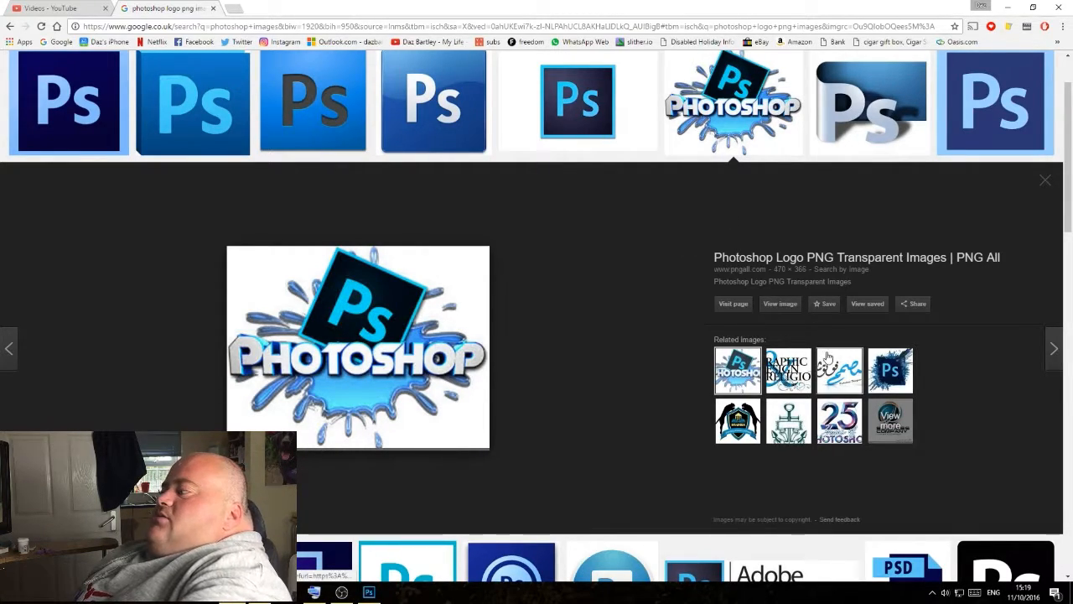
click(892, 382)
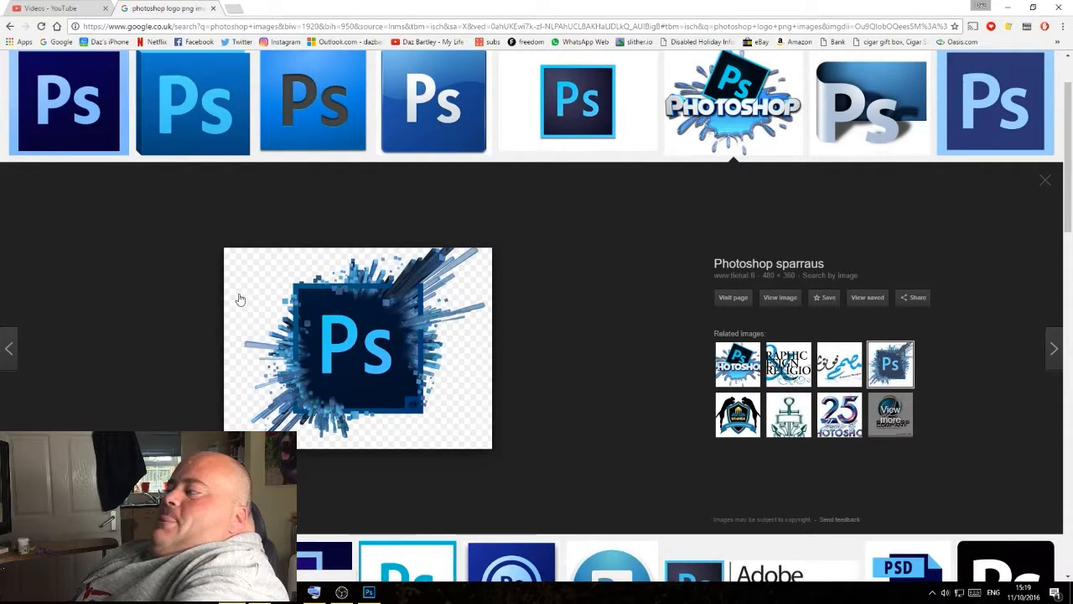
click(735, 367)
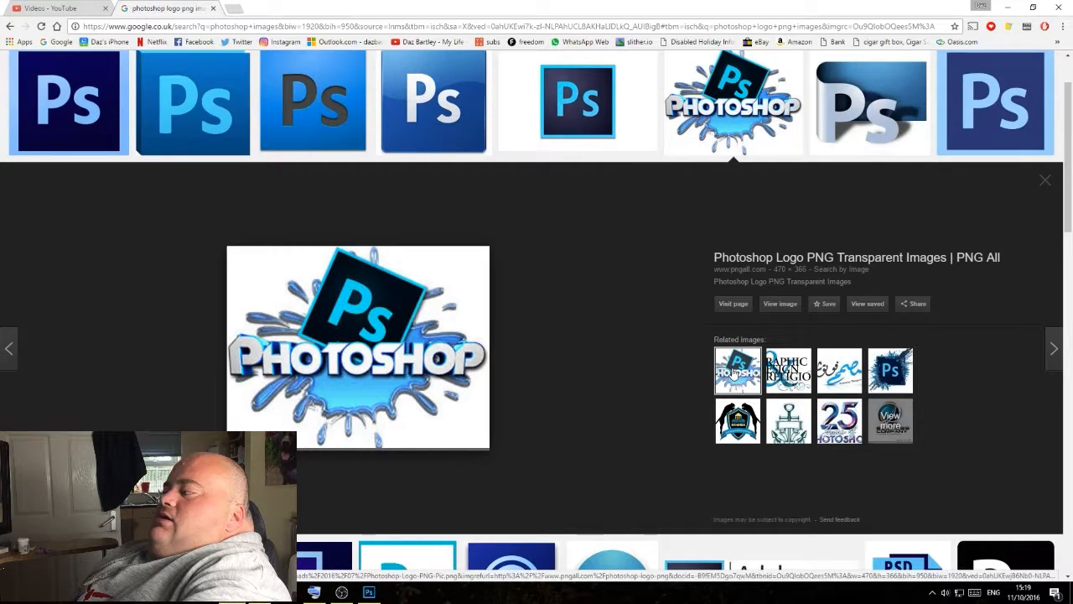
click(849, 426)
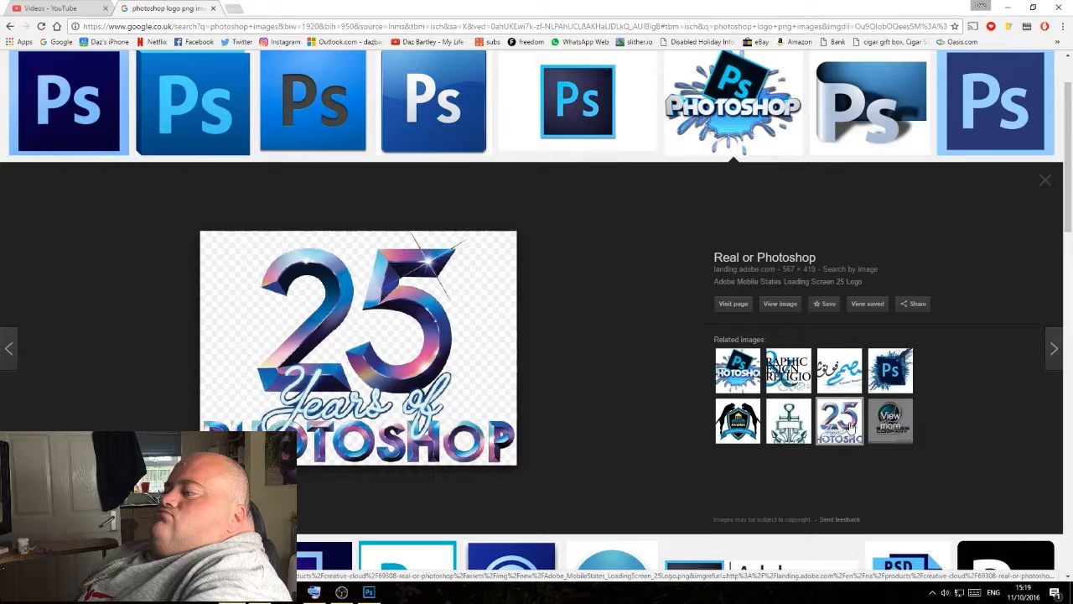
click(730, 369)
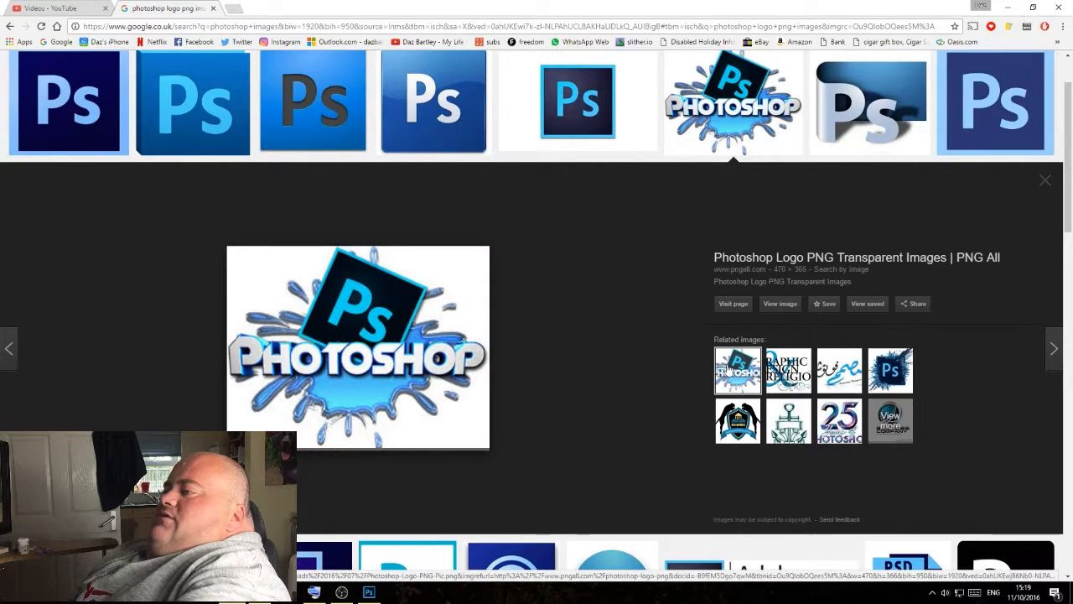
- Start saving the previewed logo image and create a THUMBNAIL folder beside the DISTURBED folder as its destination
right_click(341, 378)
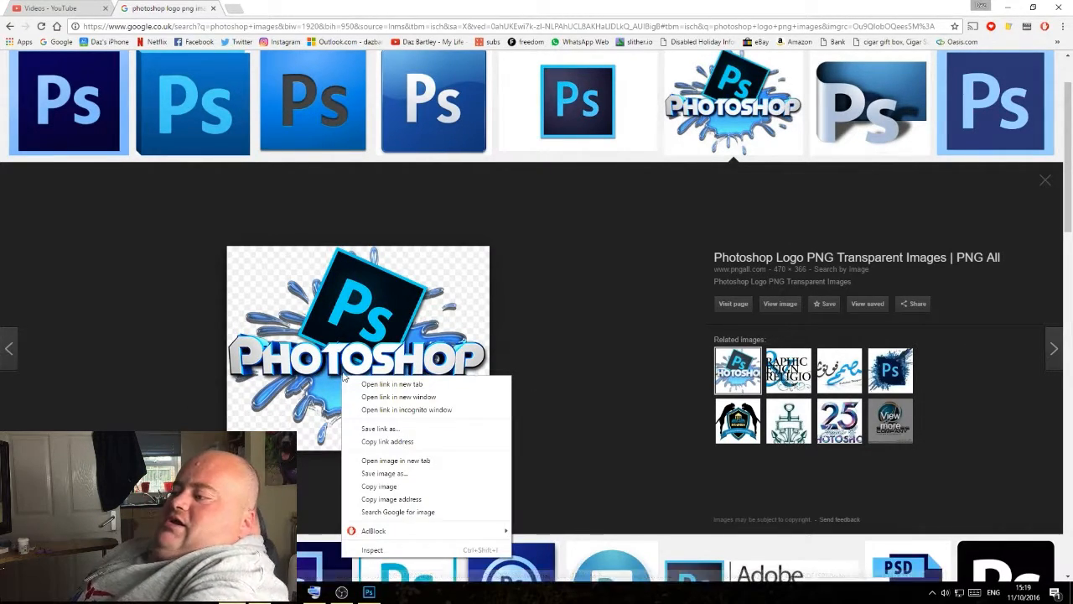
click(443, 473)
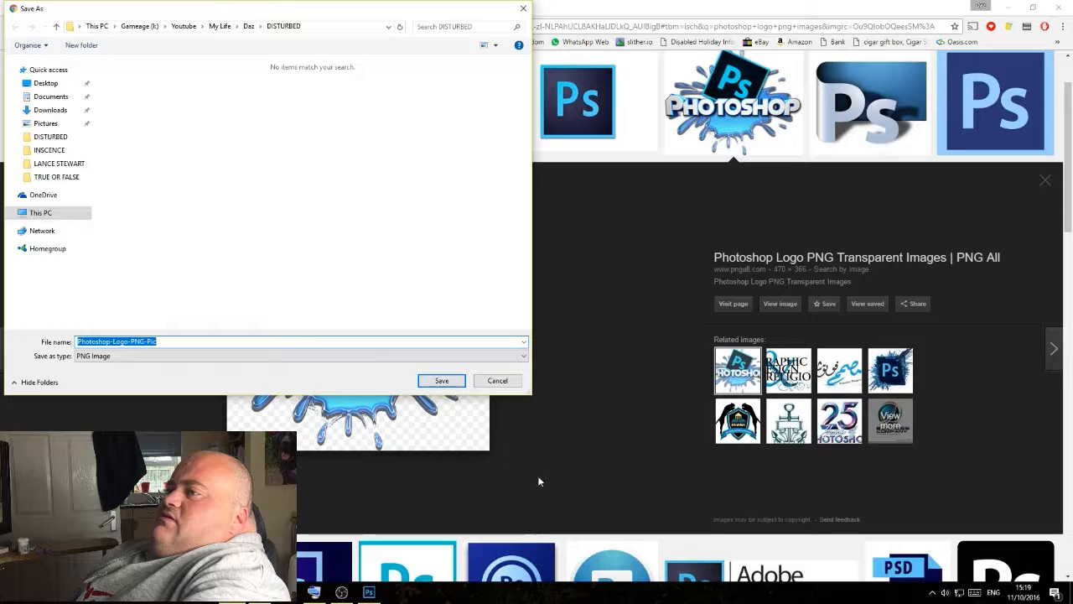
click(220, 26)
double_click(192, 91)
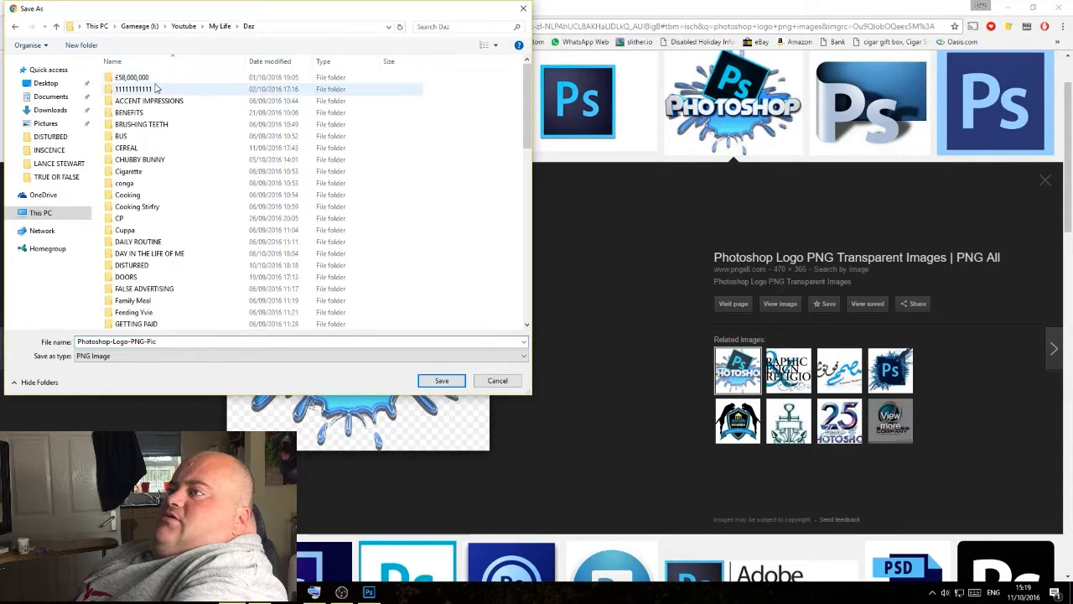
click(82, 45)
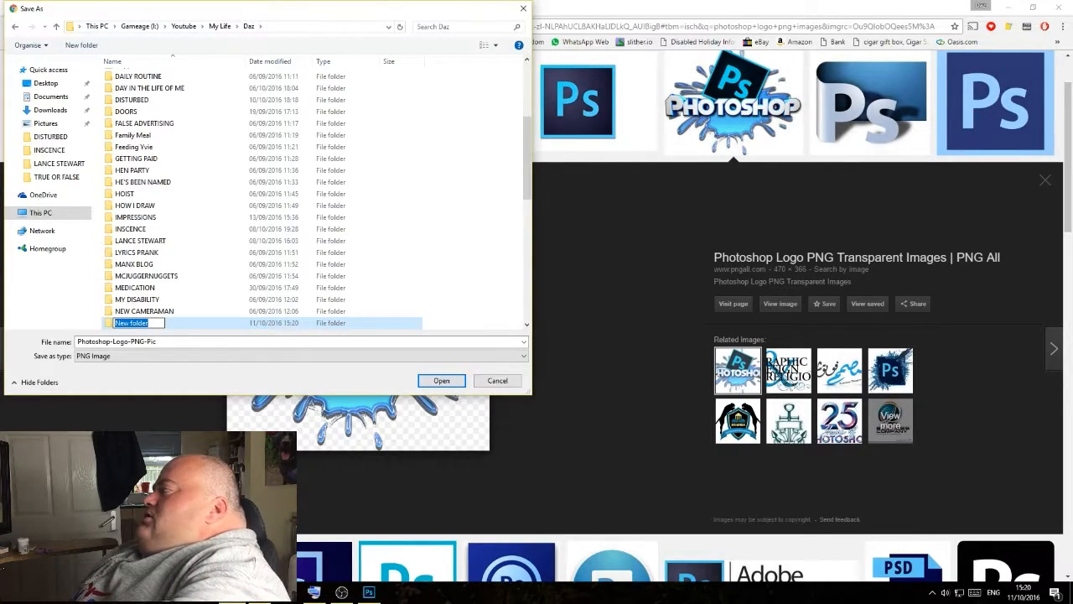
text(TH)
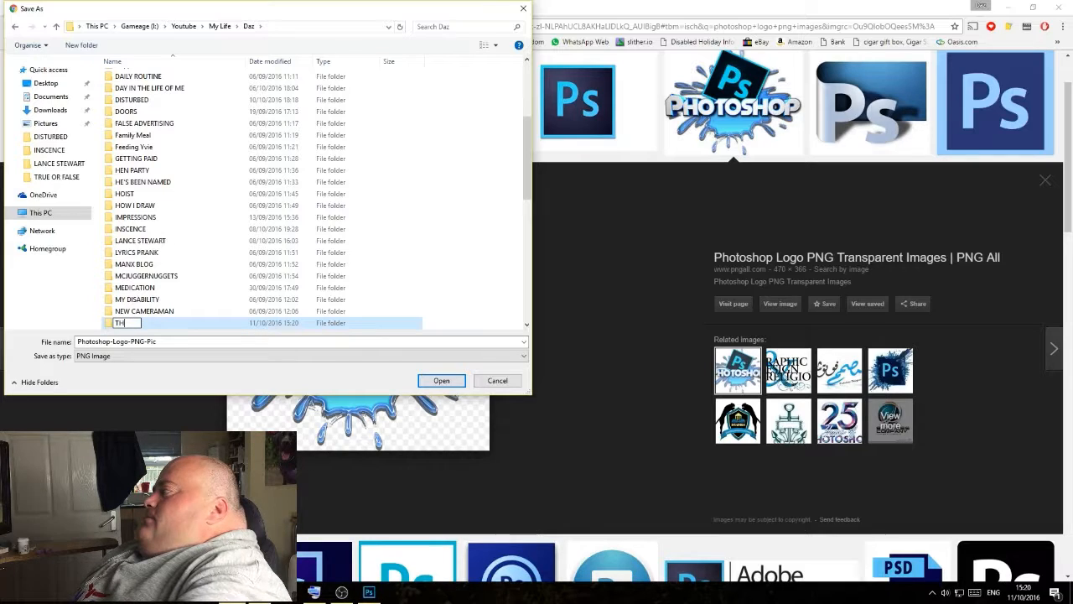
text(UMBNAIL)
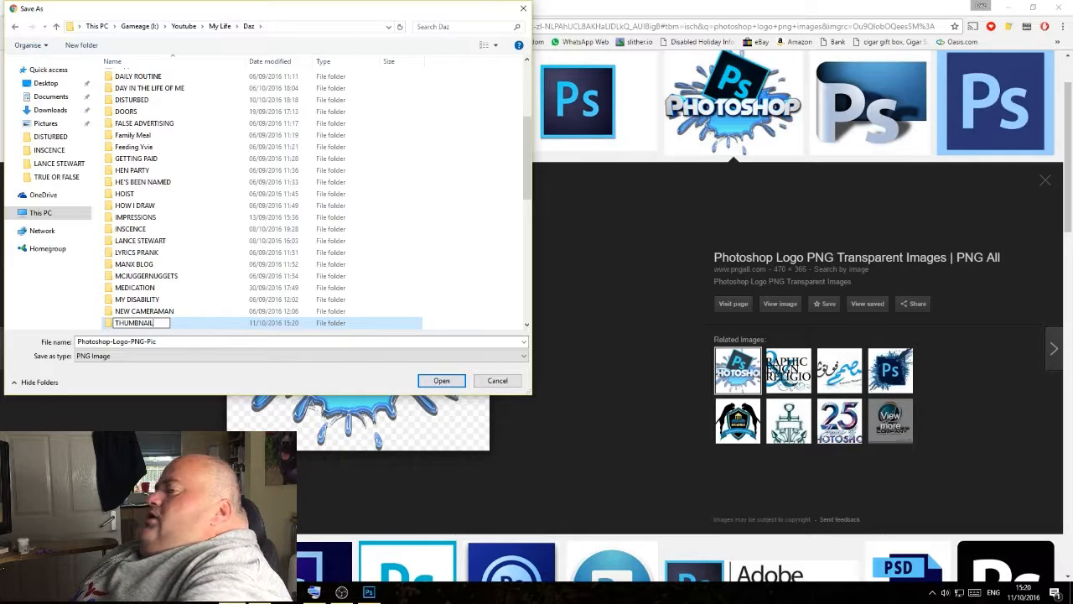
key(Return)
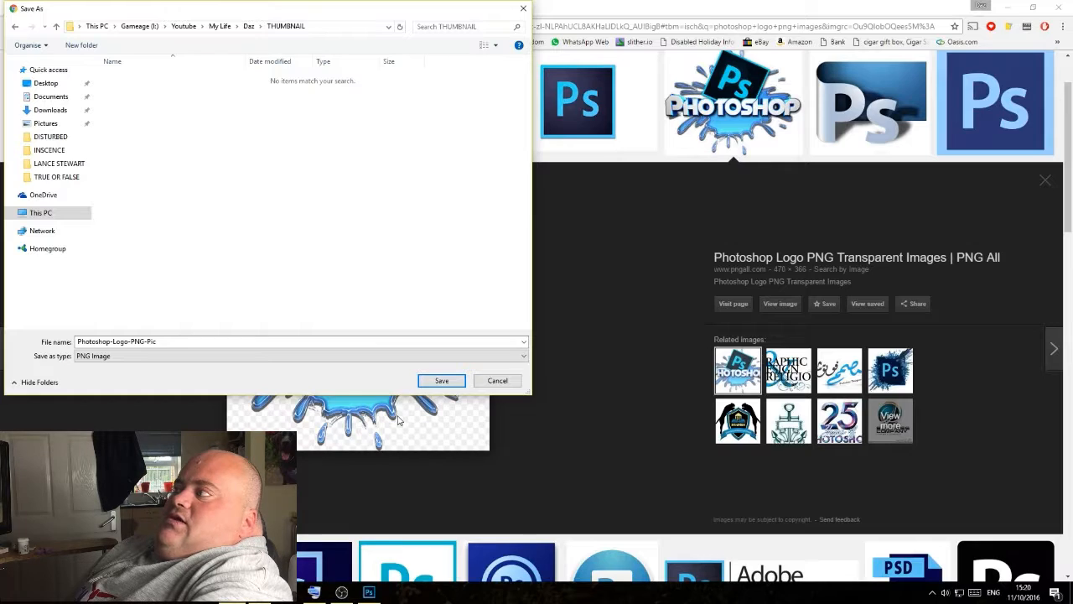
- Save the logo in the THUMBNAIL folder as a PNG Image named Photoshop-Logo-PNG-Pic
click(147, 358)
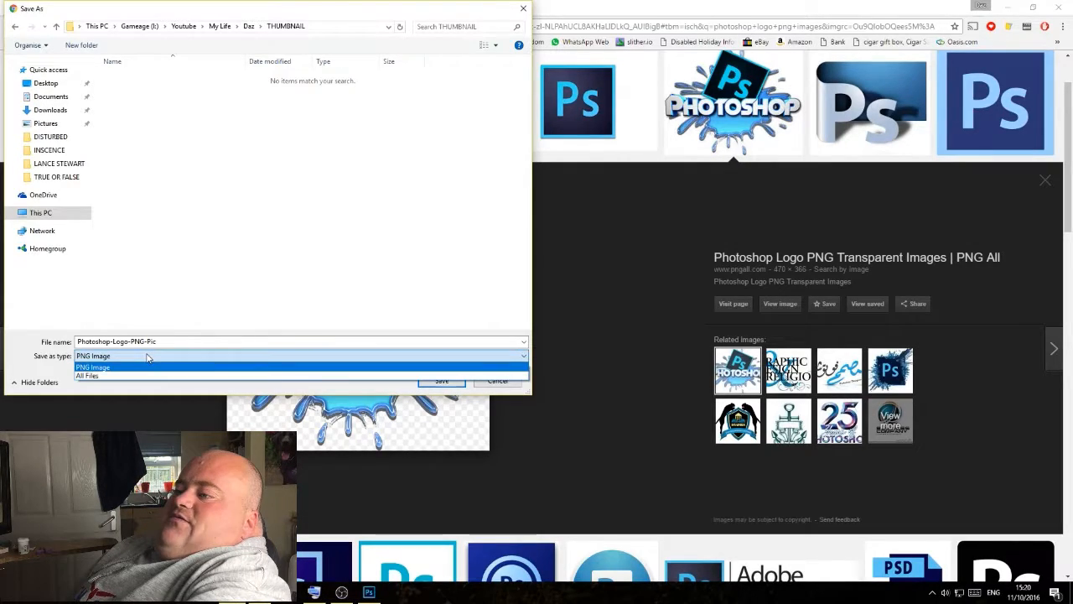
click(83, 369)
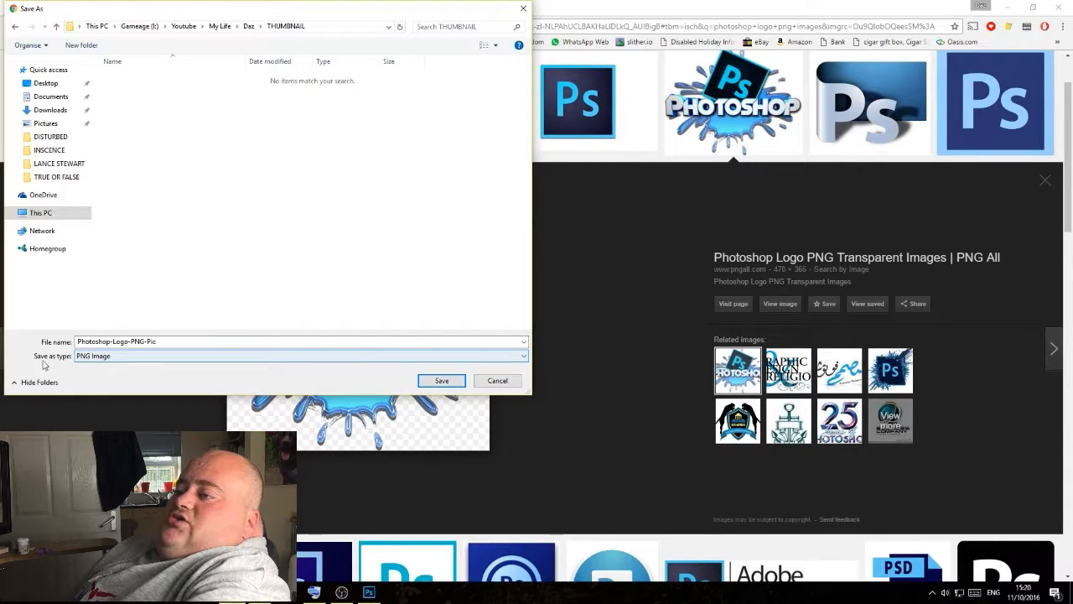
click(441, 382)
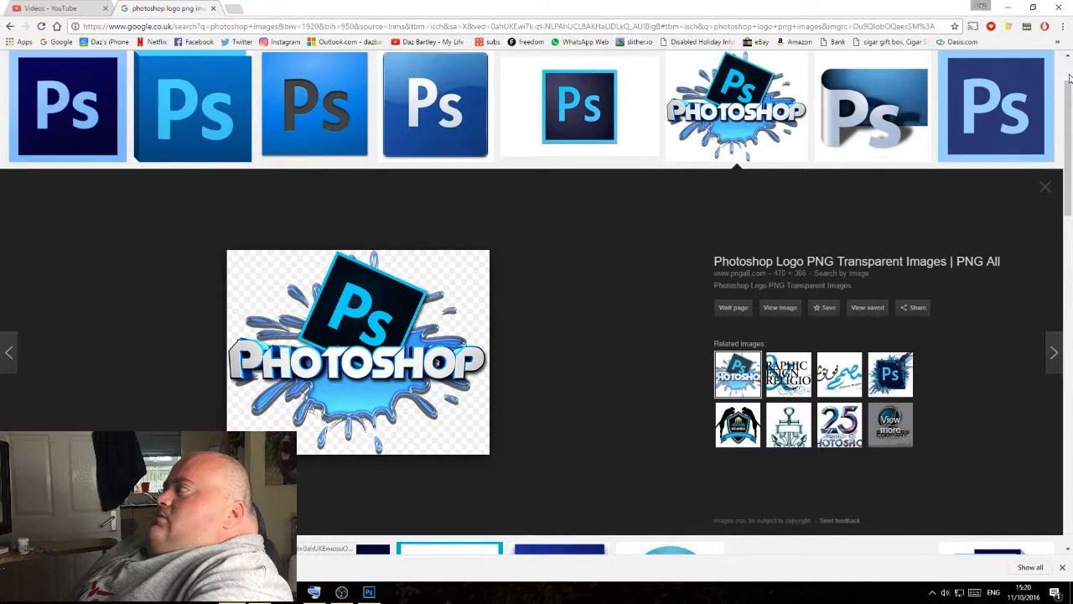
- Replace the Photoshop logo query with a Google image search for "thumbnail images"
scroll(761, 204, up, 1)
drag(157, 65, 75, 66)
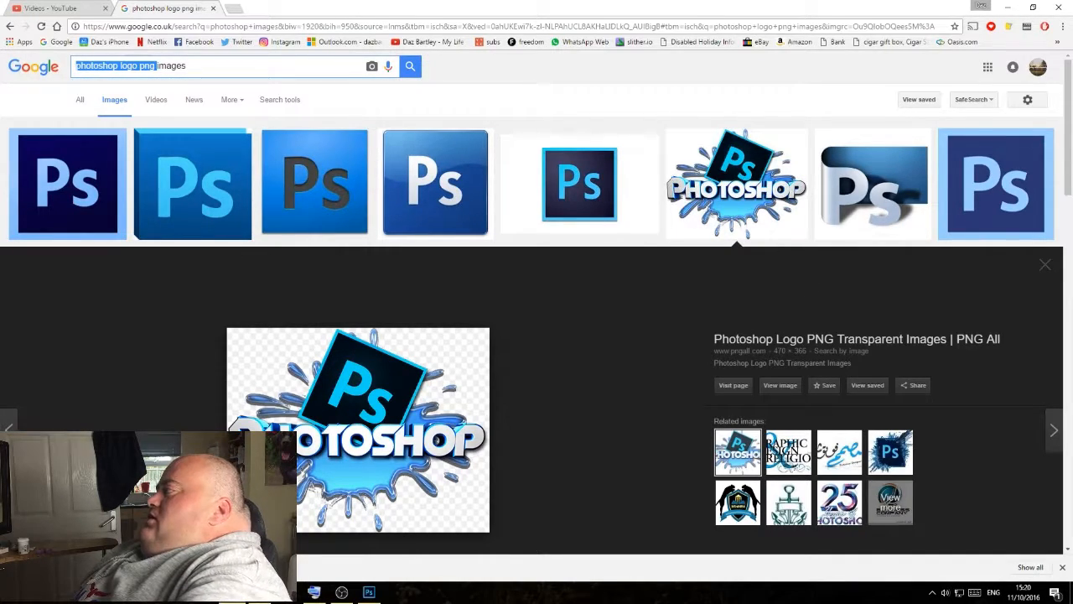
key(BackSpace)
text(thumbnn)
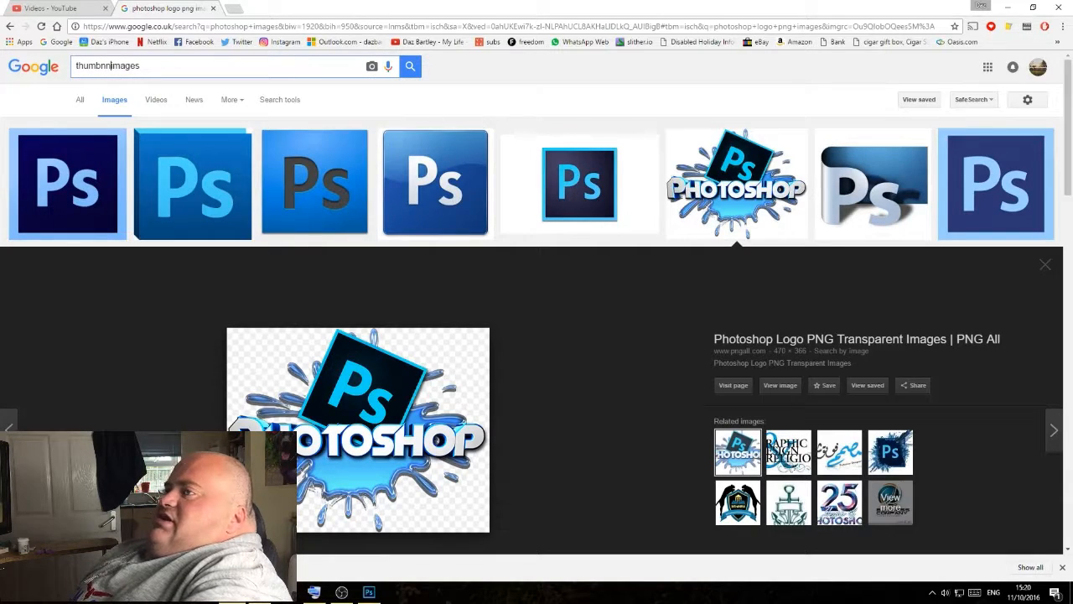
key(BackSpace)
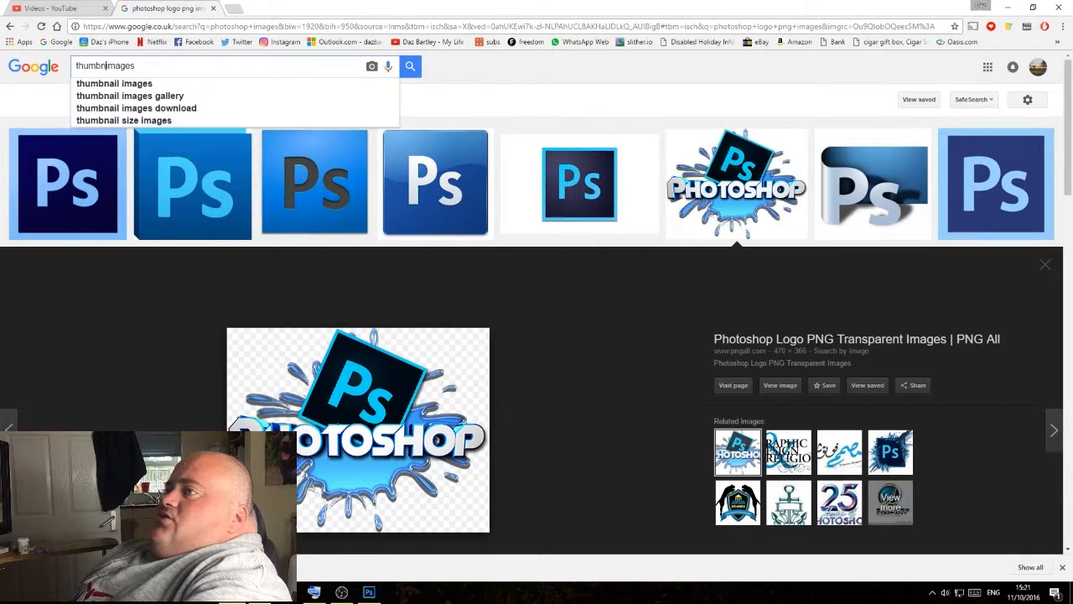
click(101, 84)
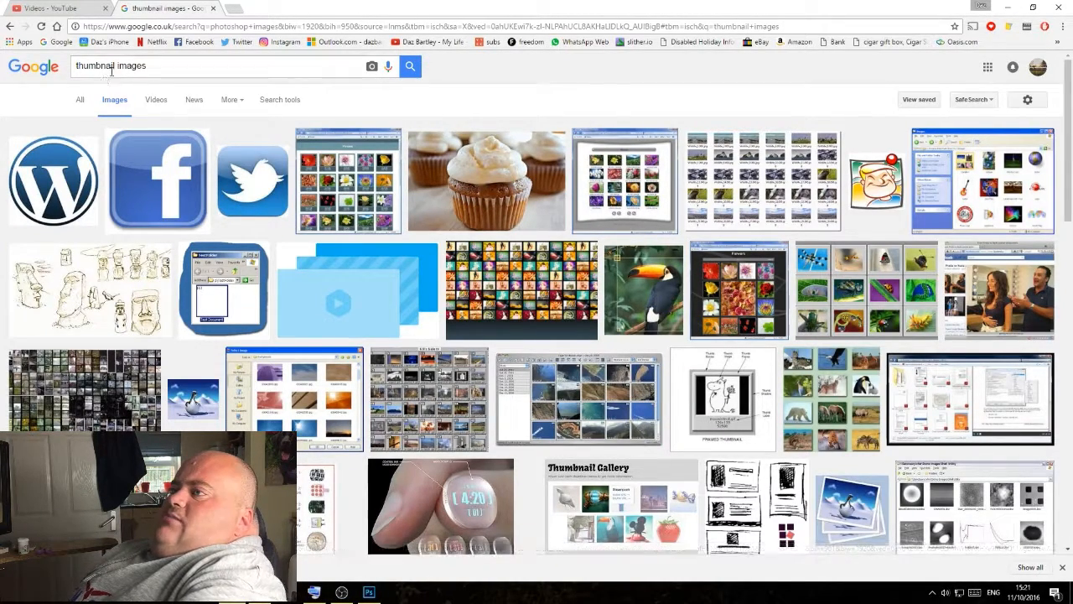
- Search Google Images for "thumb images" and look through the results for a suitable thumb picture
drag(115, 66, 102, 68)
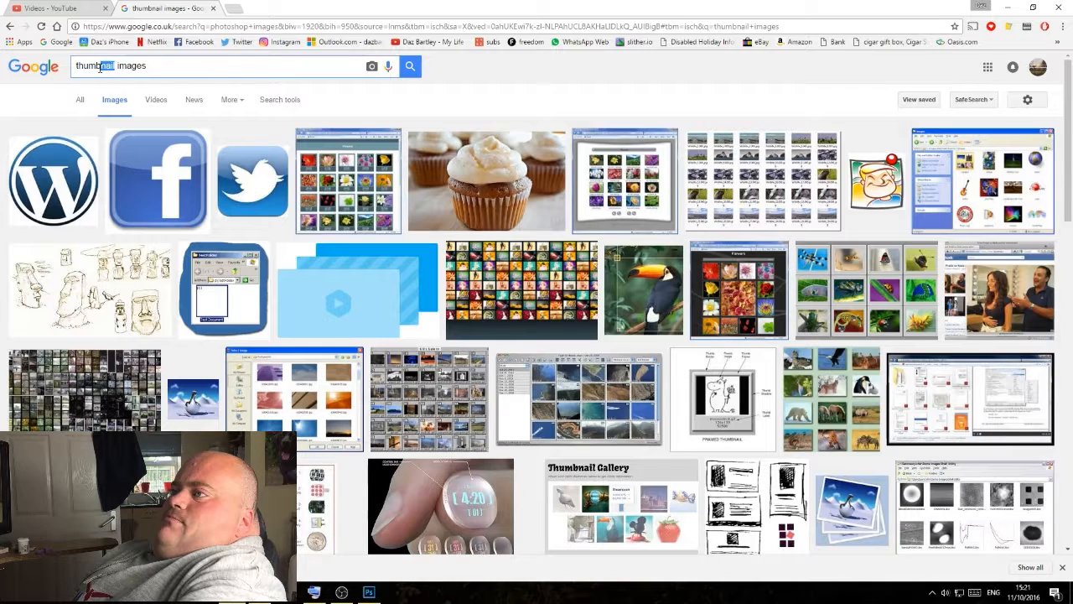
key(BackSpace)
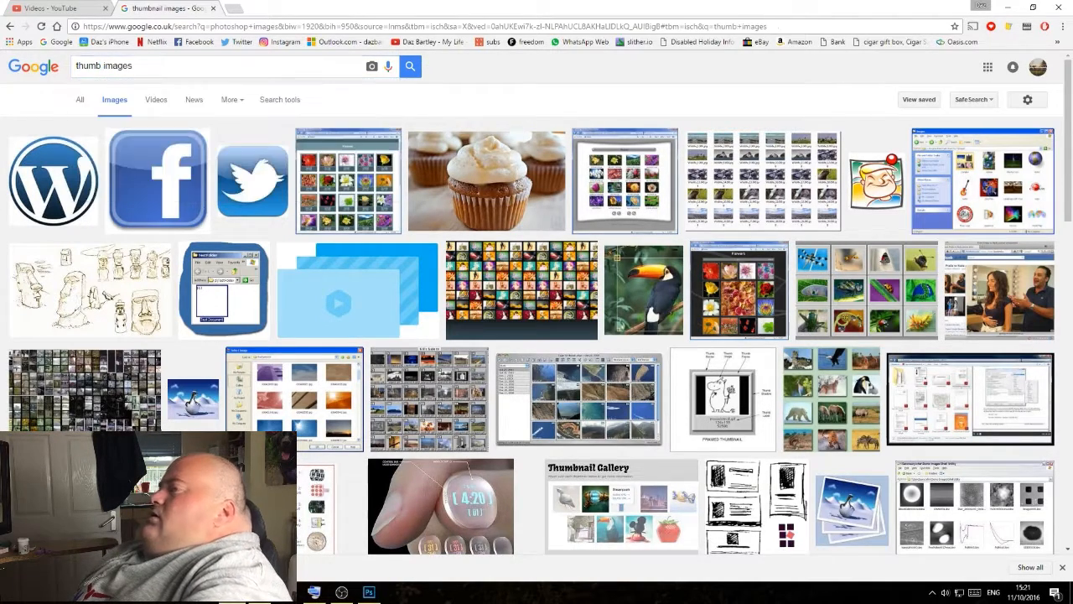
key(Return)
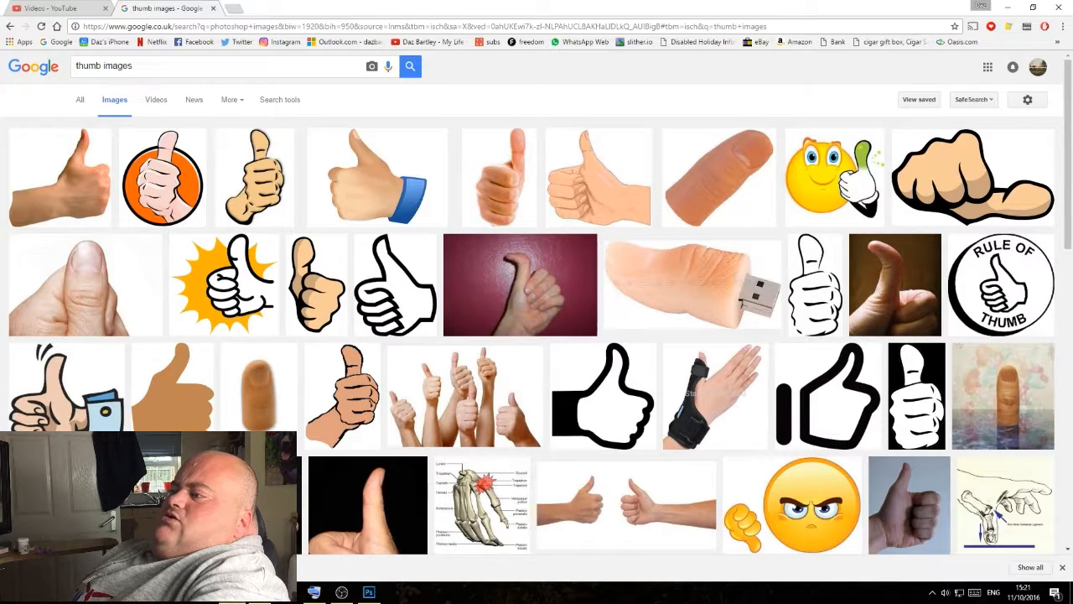
drag(1066, 132, 1068, 337)
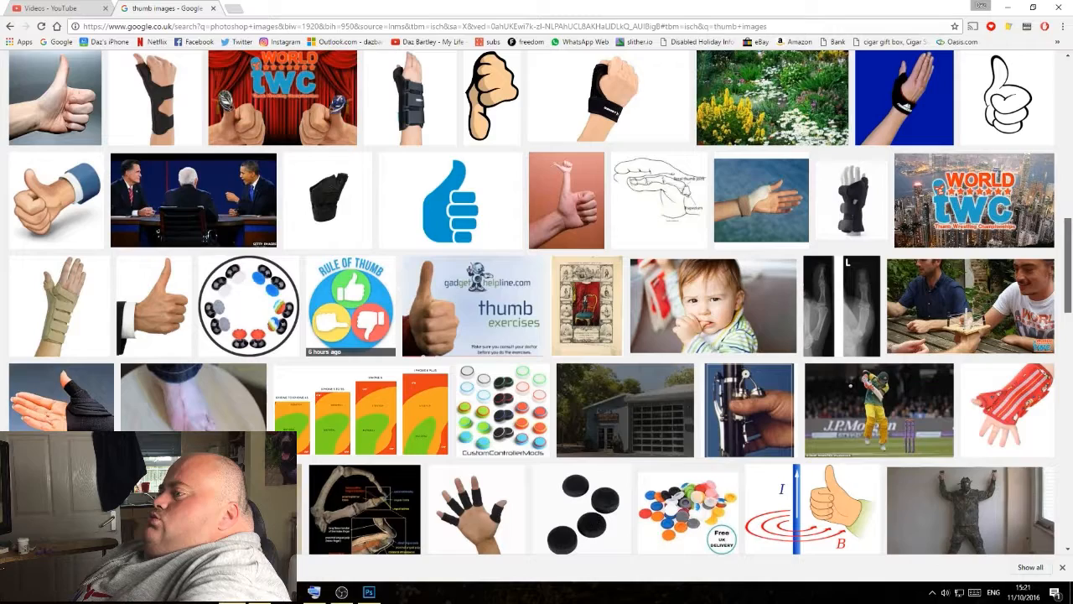
drag(1068, 277, 1068, 120)
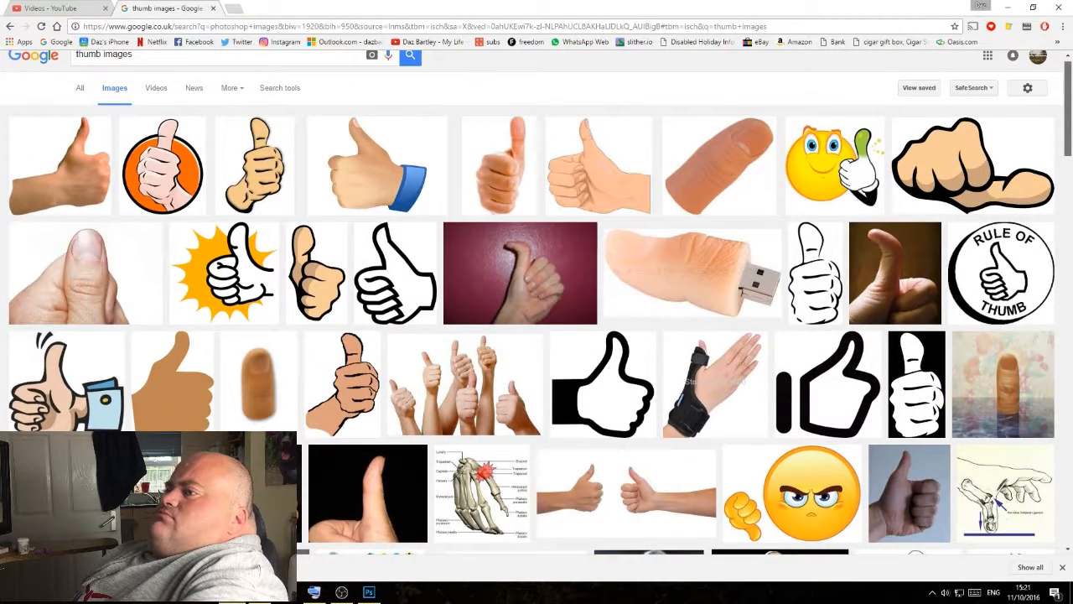
- Preview the upright thumb photo with the nail facing forward and save it as a JPEG named thumb in the THUMBNAIL folder
click(81, 284)
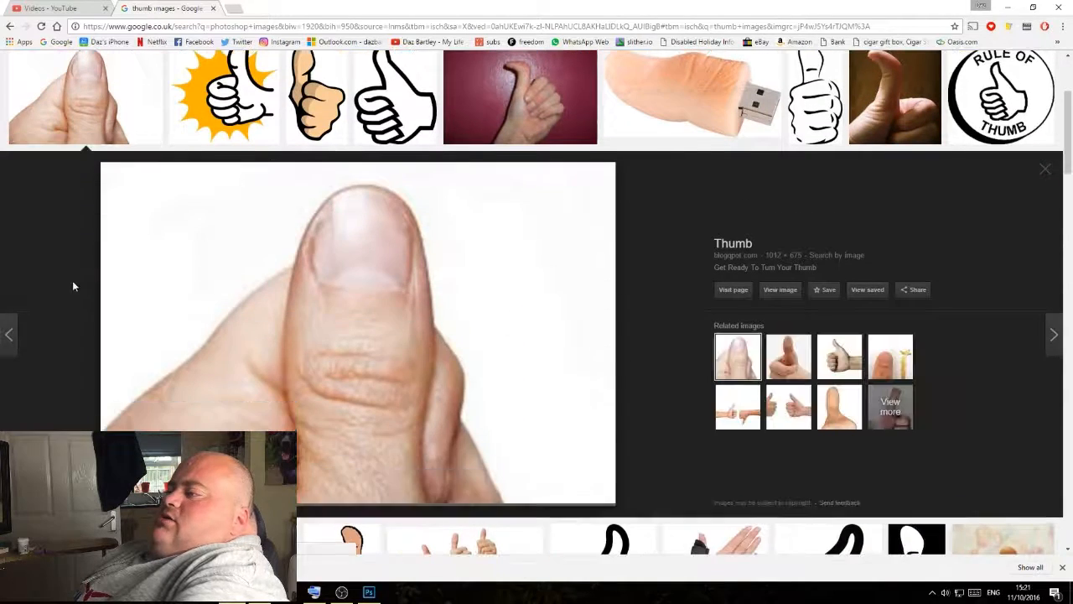
right_click(216, 333)
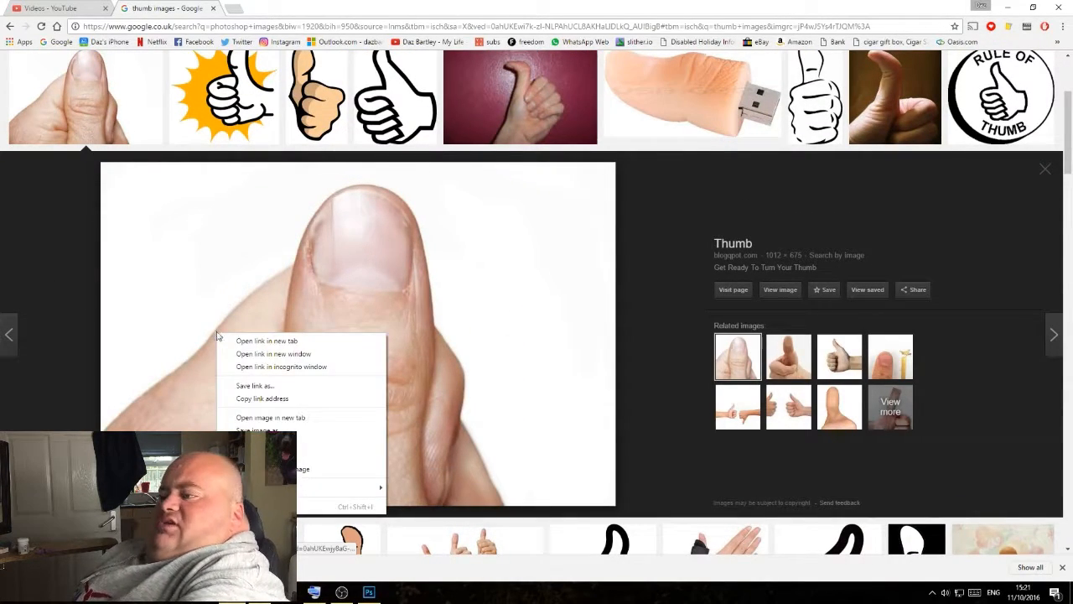
click(300, 428)
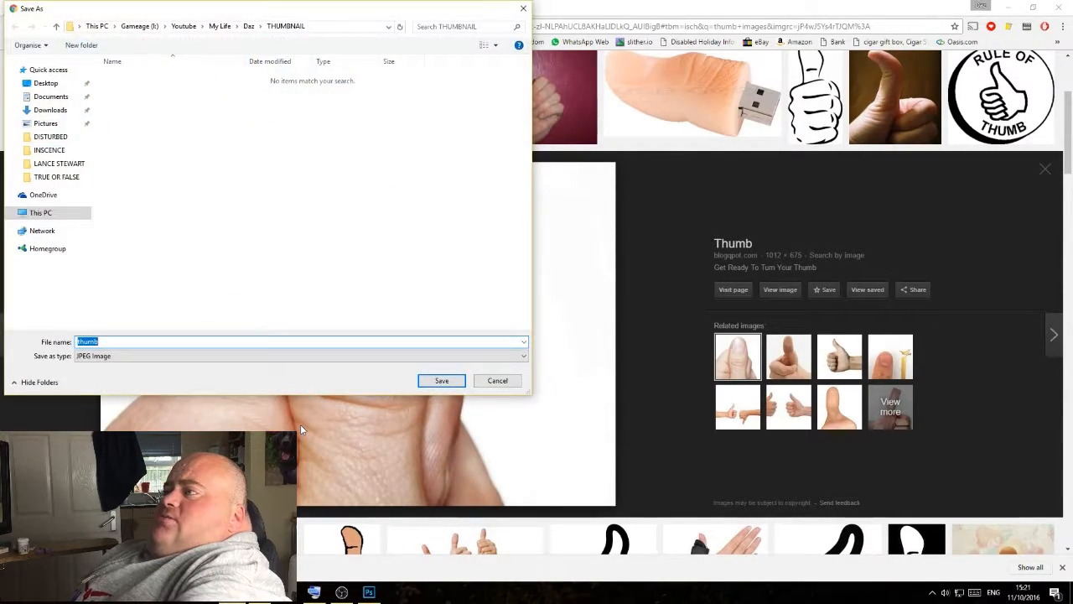
click(459, 383)
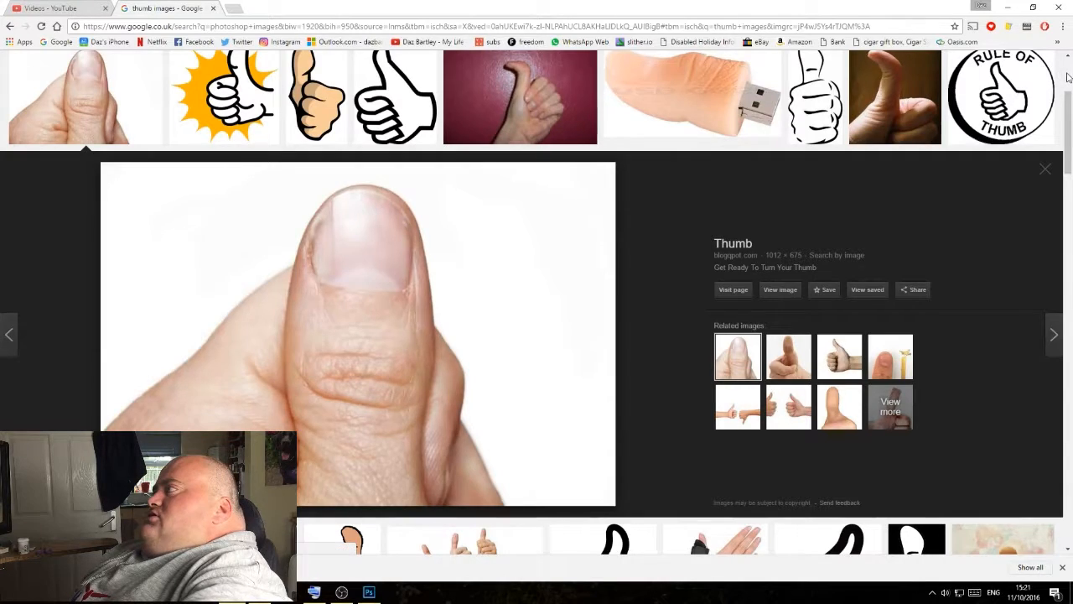
- Change the image search to "nail images"
scroll(671, 75, up, 3)
click(162, 71)
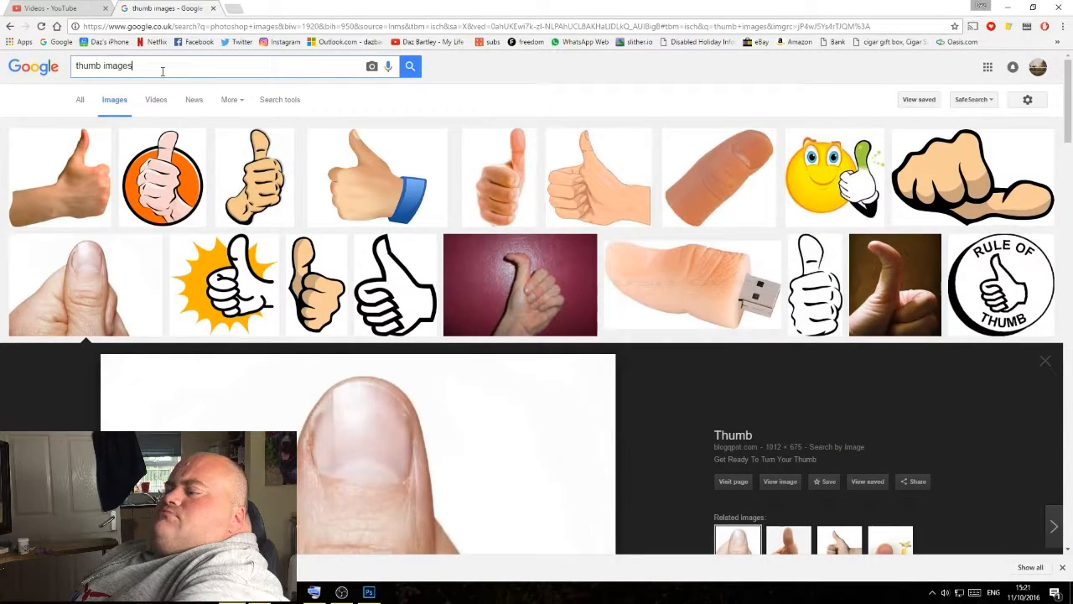
double_click(89, 65)
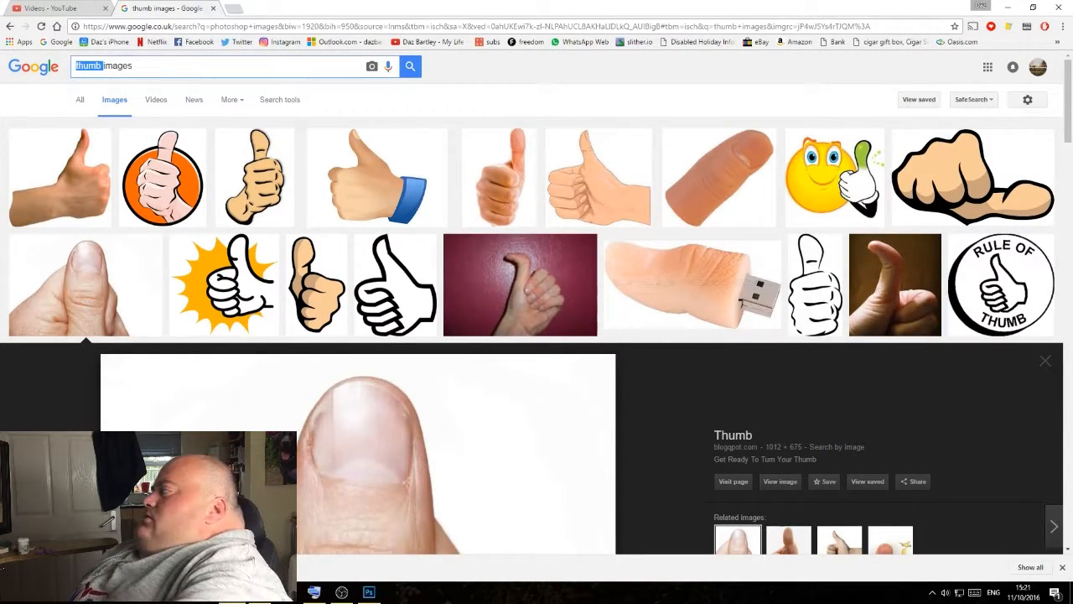
text(na)
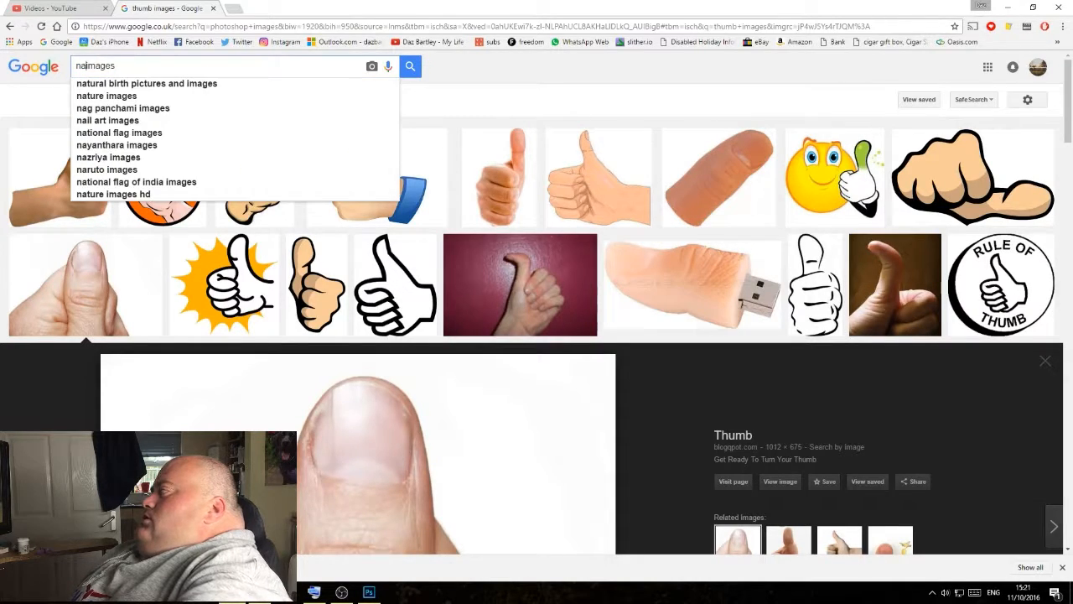
text(i)
text(l)
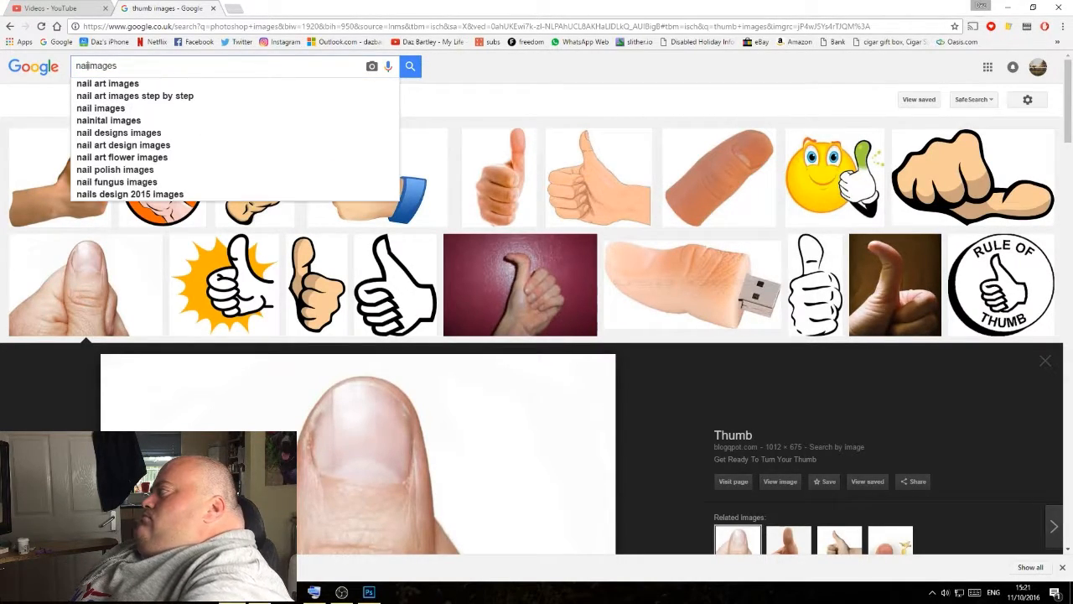
text( im)
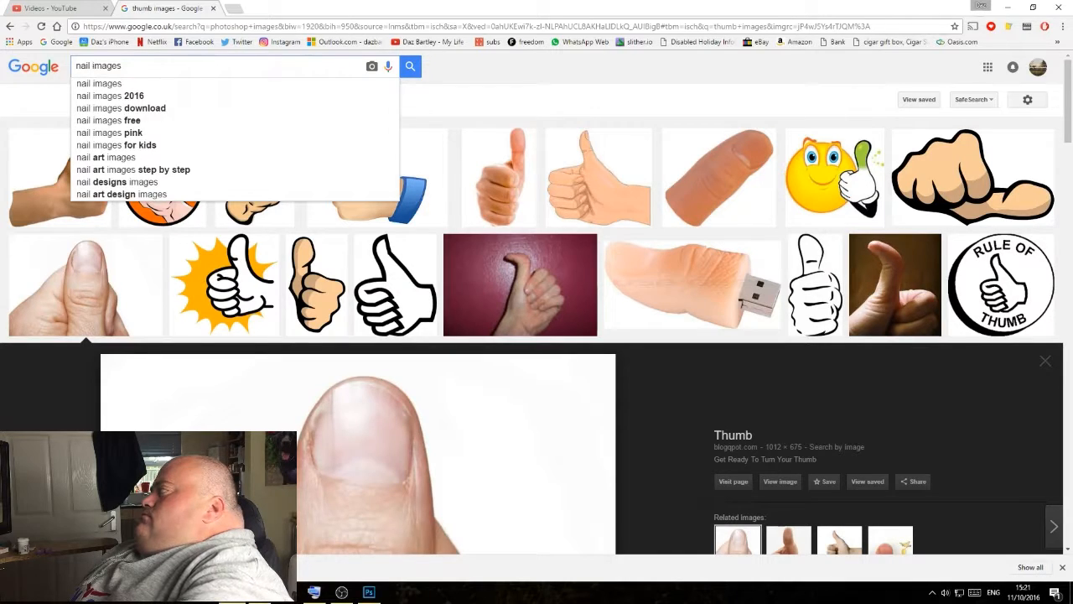
text(a)
key(BackSpace)
key(Return)
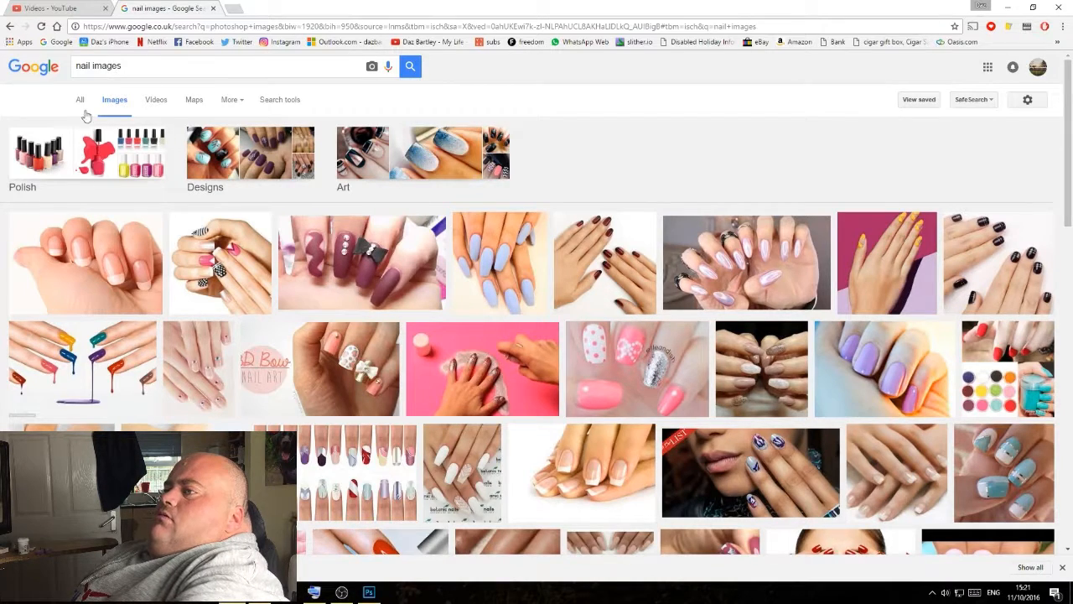
- Search Google Images for "pins images"
drag(76, 65, 90, 66)
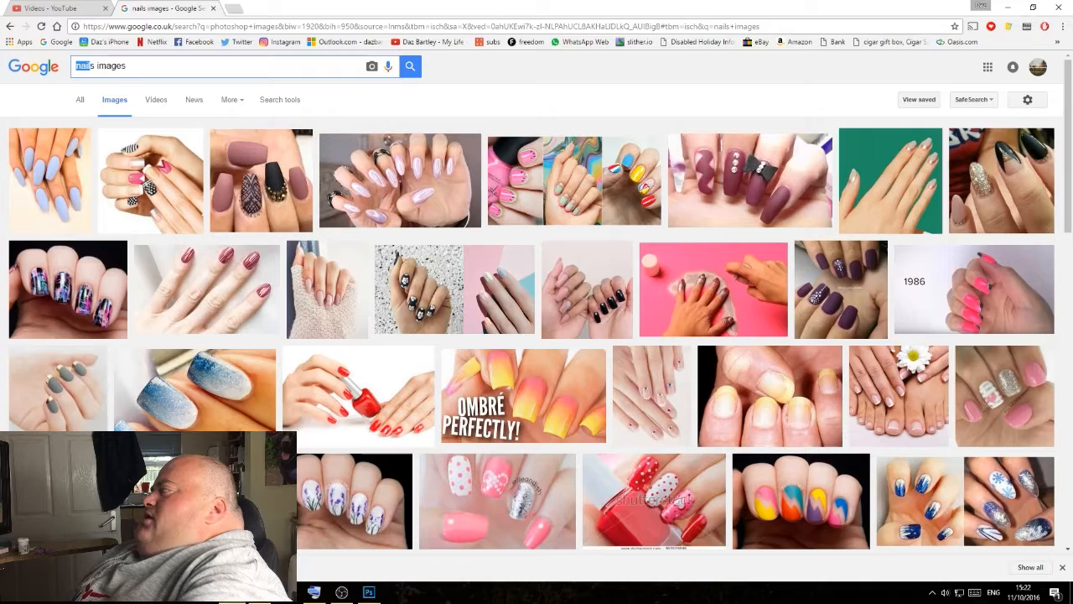
text(pin)
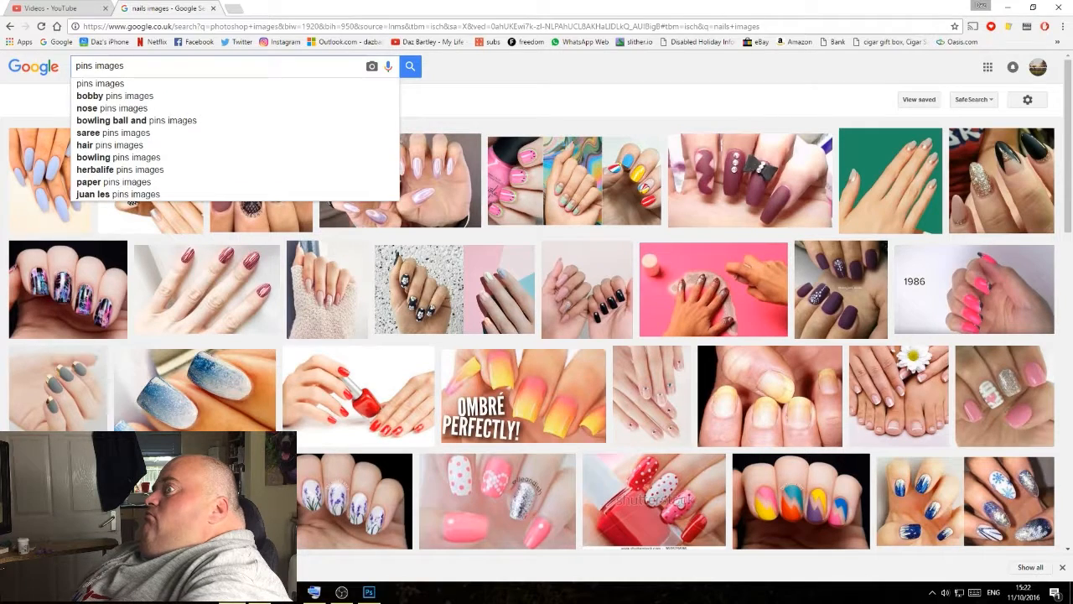
key(Return)
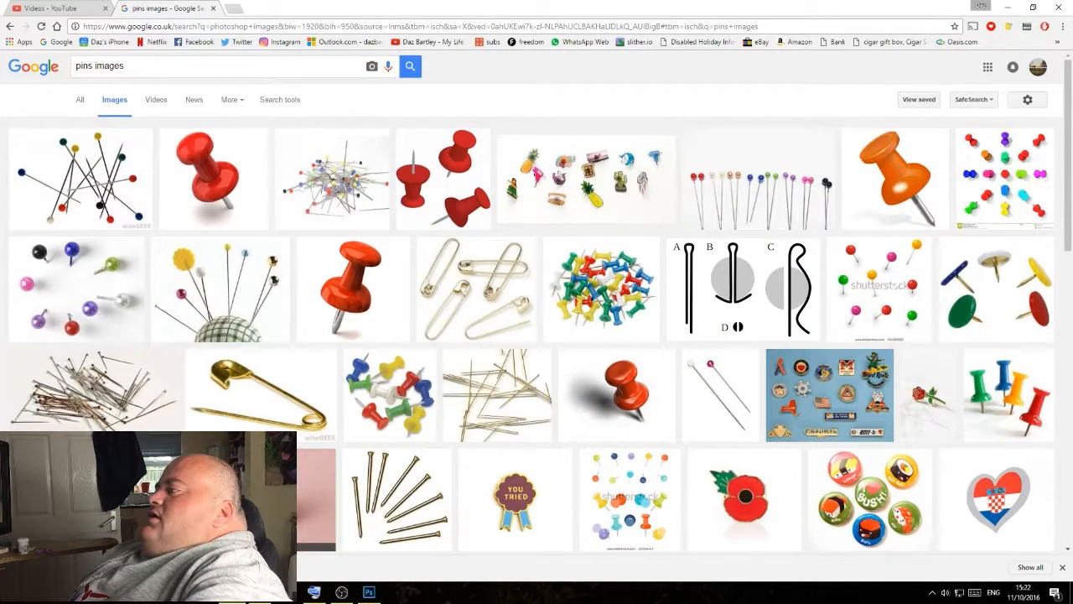
- Preview the eBay picture of the white and pink ball-head pins and save it as a JPEG in the THUMBNAIL folder
click(709, 373)
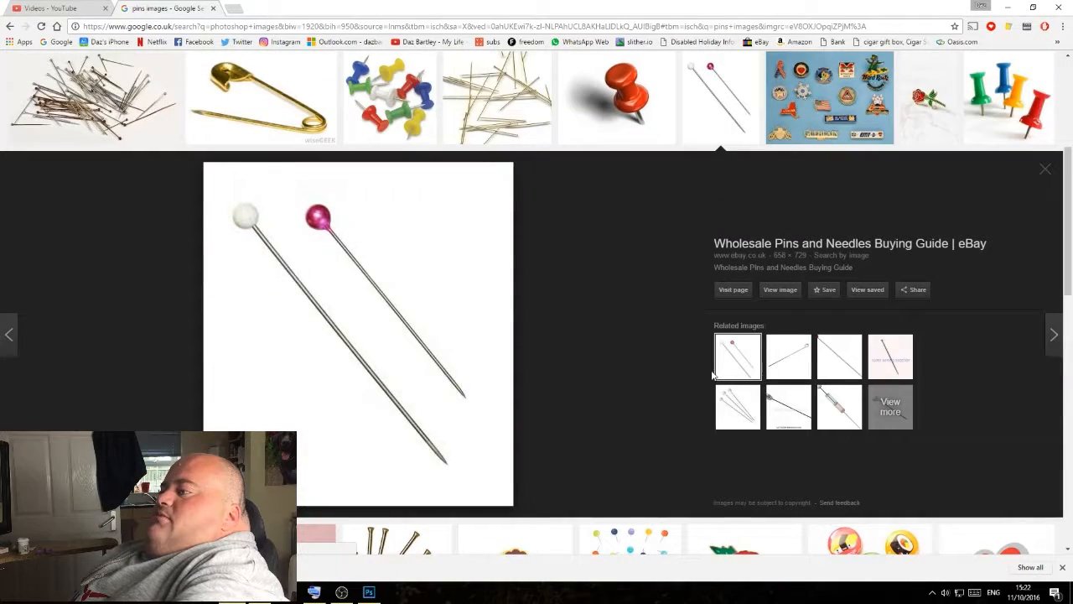
right_click(419, 361)
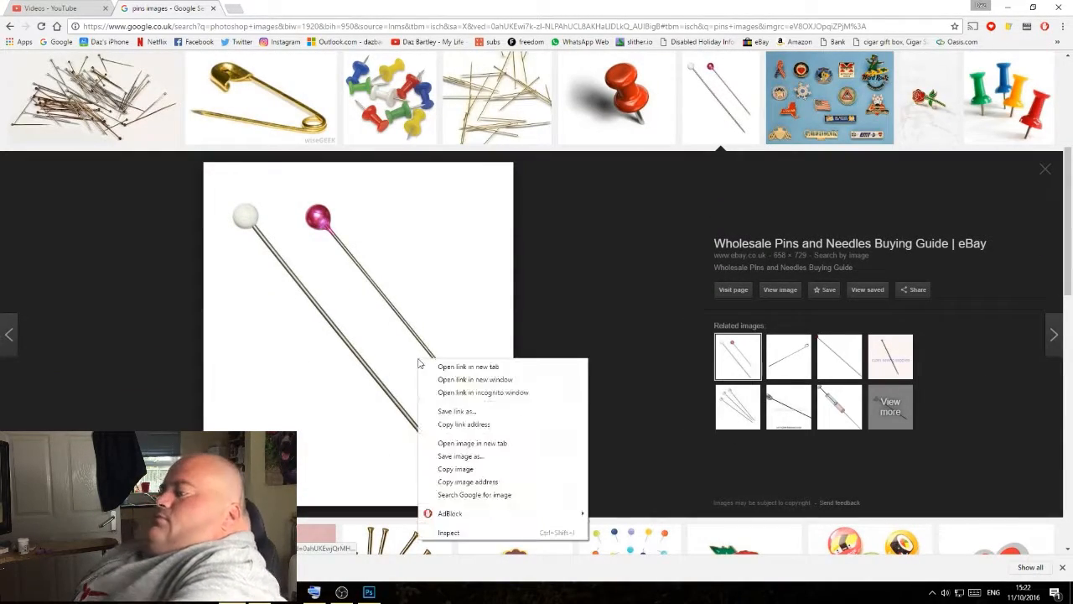
click(447, 457)
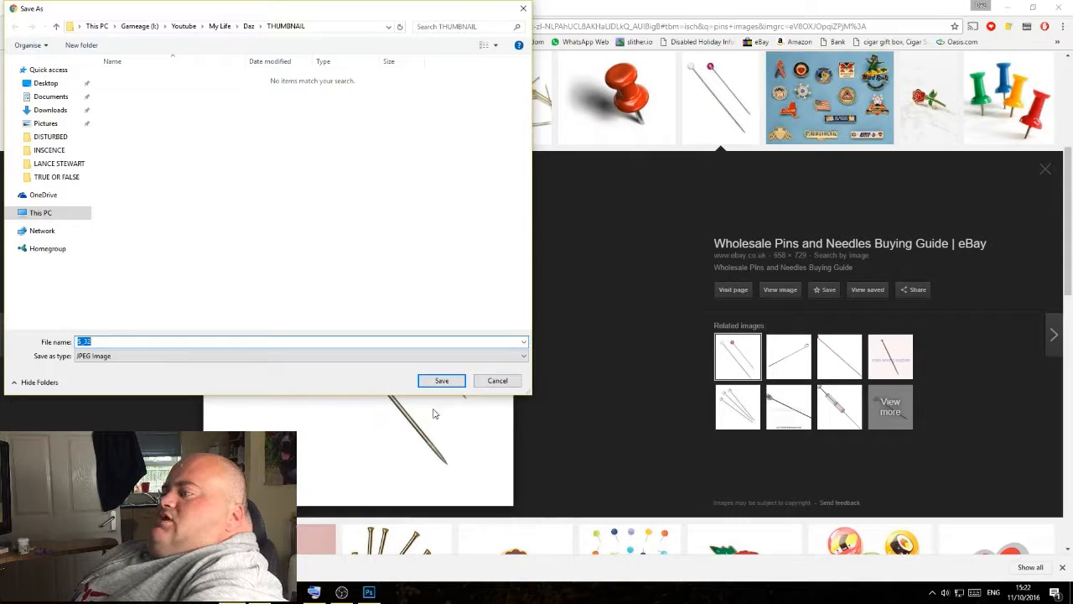
click(428, 381)
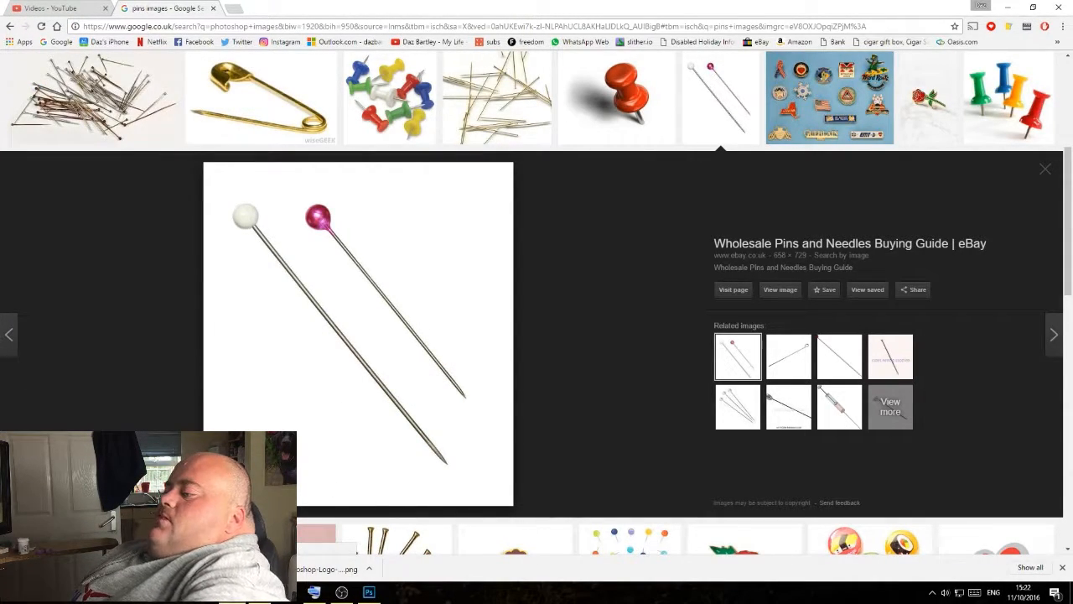
- Switch to Photoshop and open the thumb image from the THUMBNAIL folder inside the Daz folder
click(369, 592)
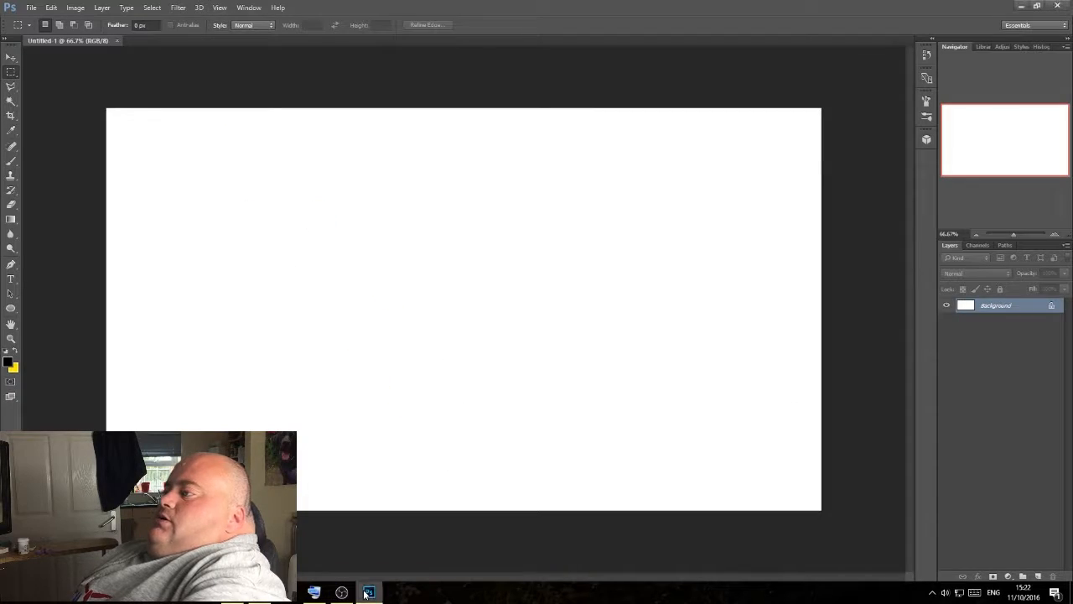
click(31, 7)
click(47, 29)
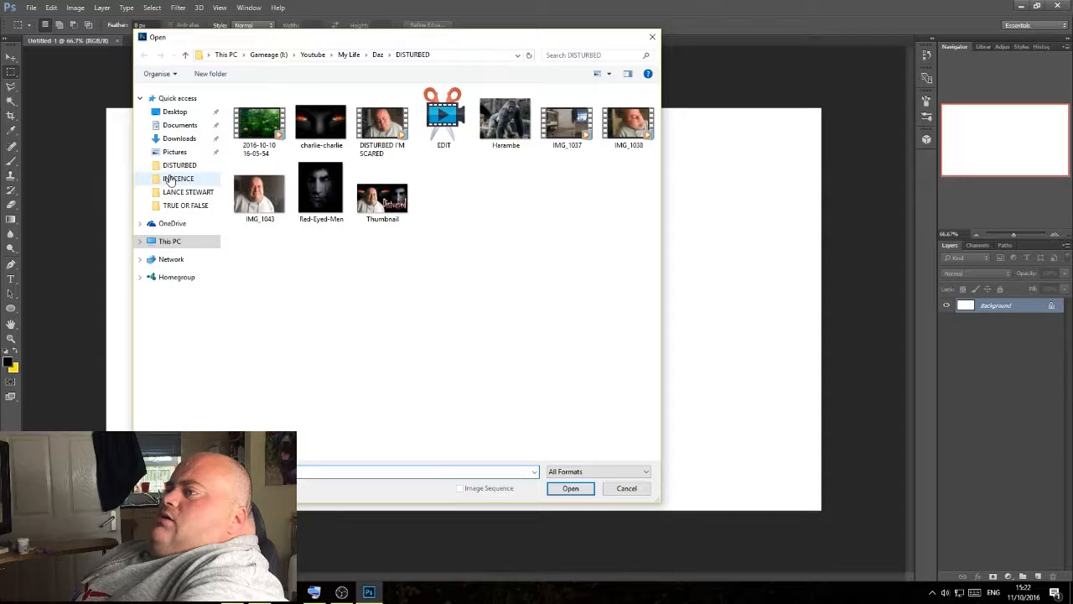
click(378, 54)
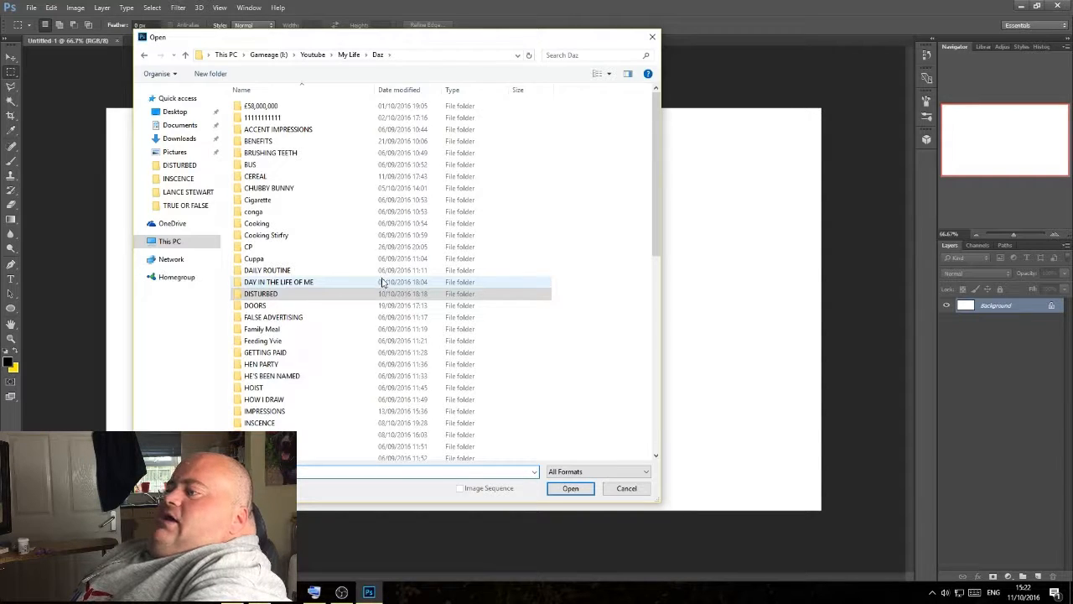
scroll(544, 172, down, 9)
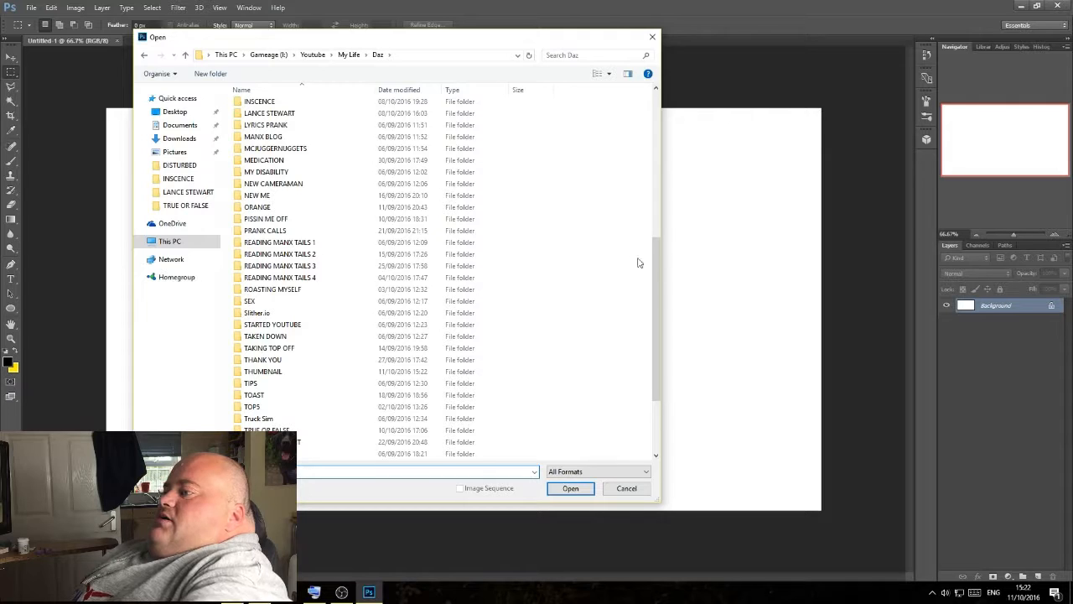
double_click(257, 371)
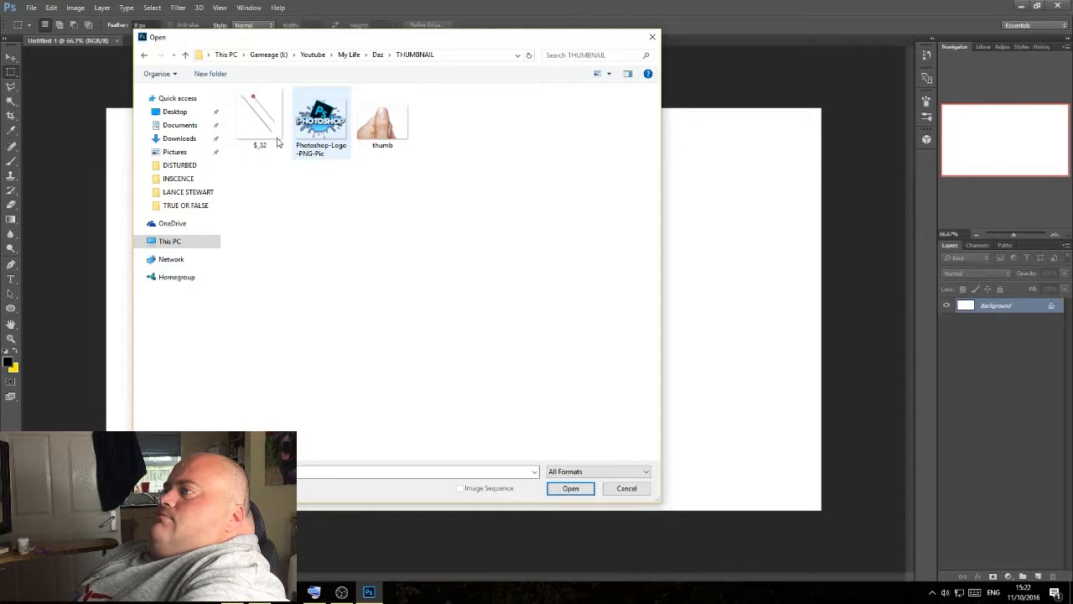
double_click(380, 125)
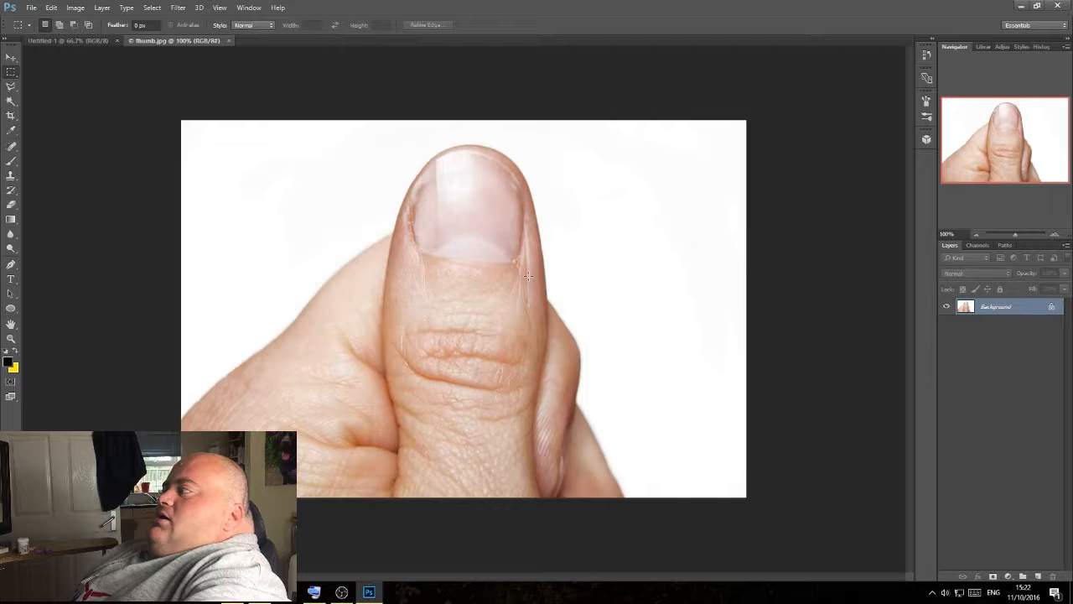
- Copy the whole thumb image and paste it as a new layer into the blank Untitled-1 document
click(41, 41)
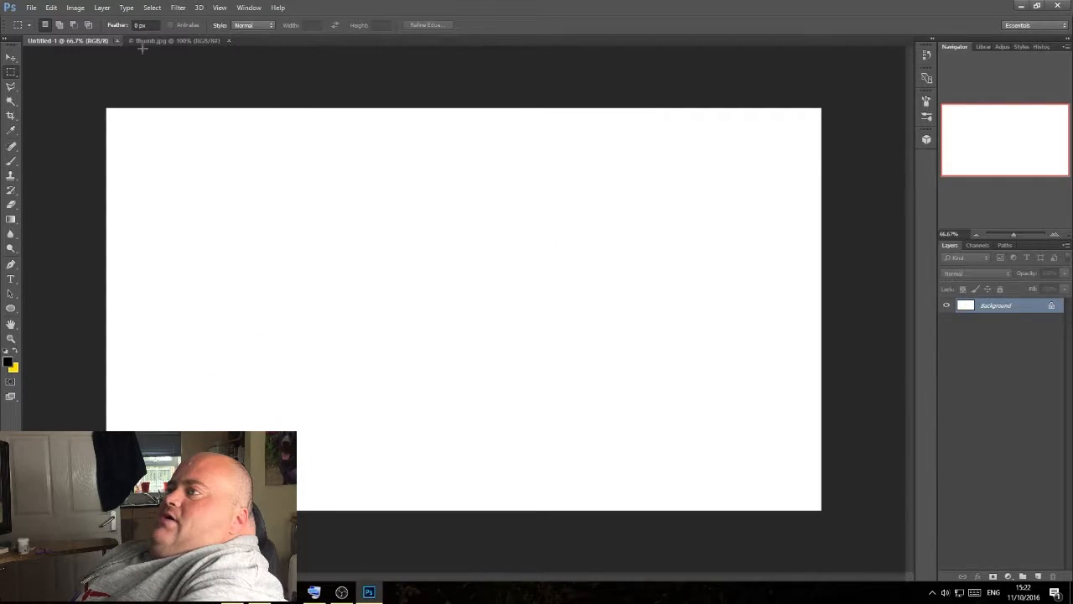
click(154, 42)
drag(150, 99, 831, 512)
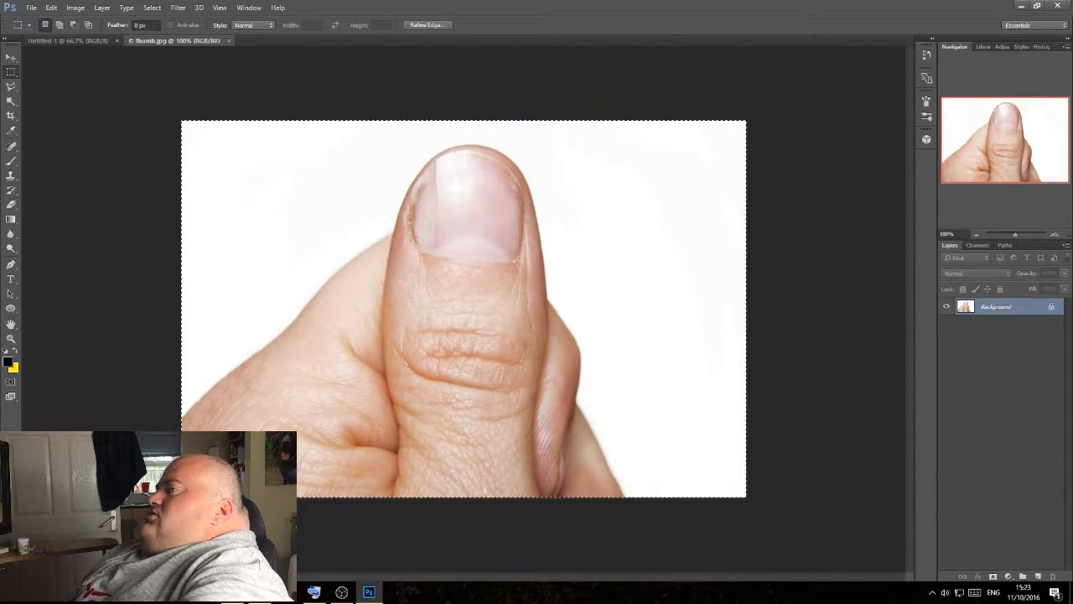
click(60, 43)
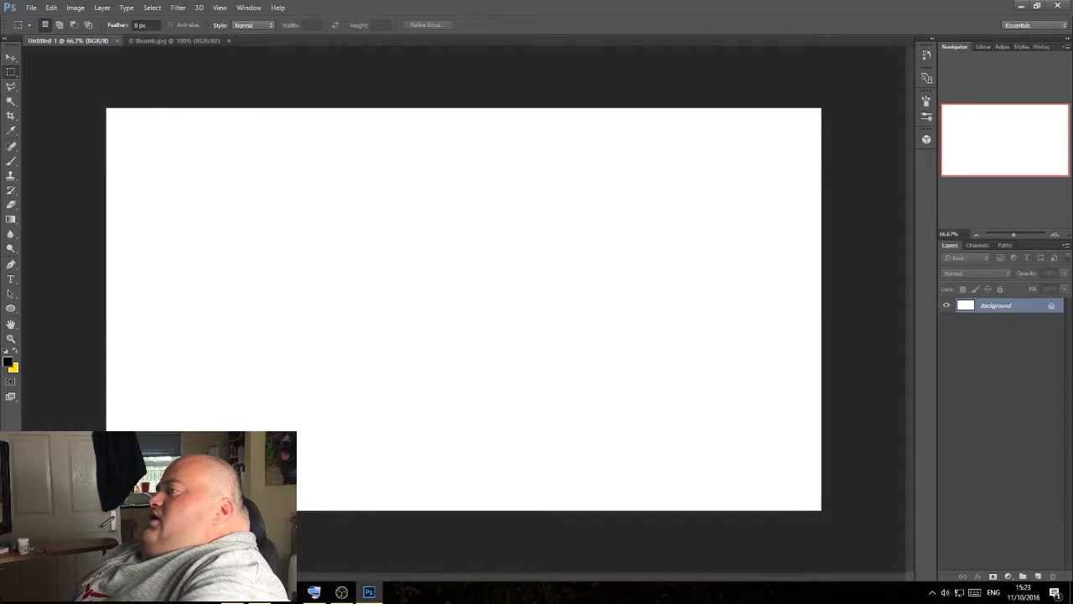
key(ctrl+v)
- Align the thumb layer with the canvas's left edge and enlarge it to about 150% wide and 160% high, filling the canvas height
click(11, 57)
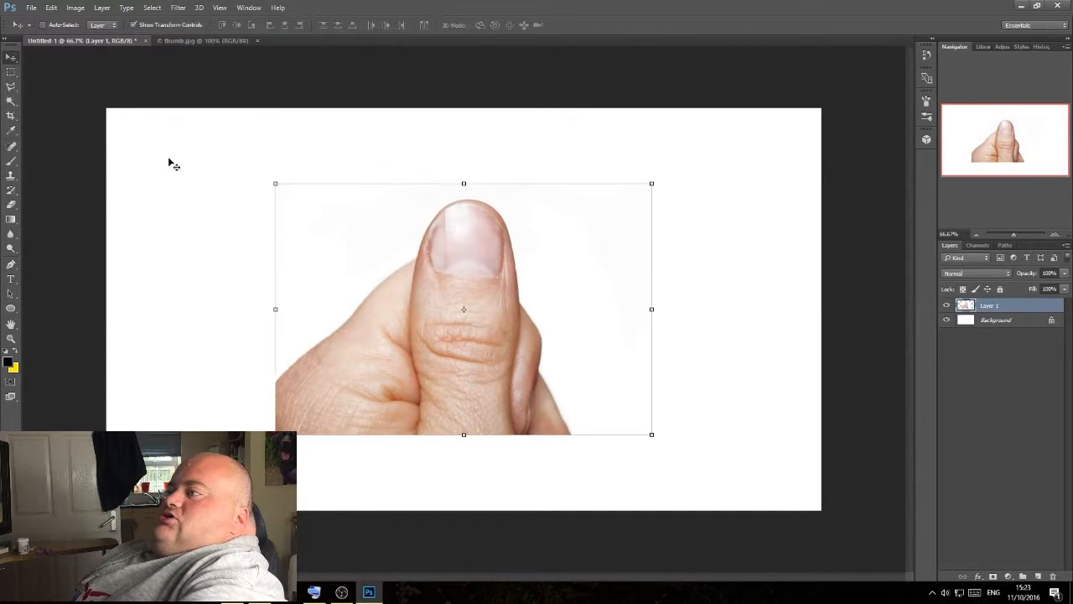
drag(342, 232, 187, 327)
drag(484, 254, 671, 106)
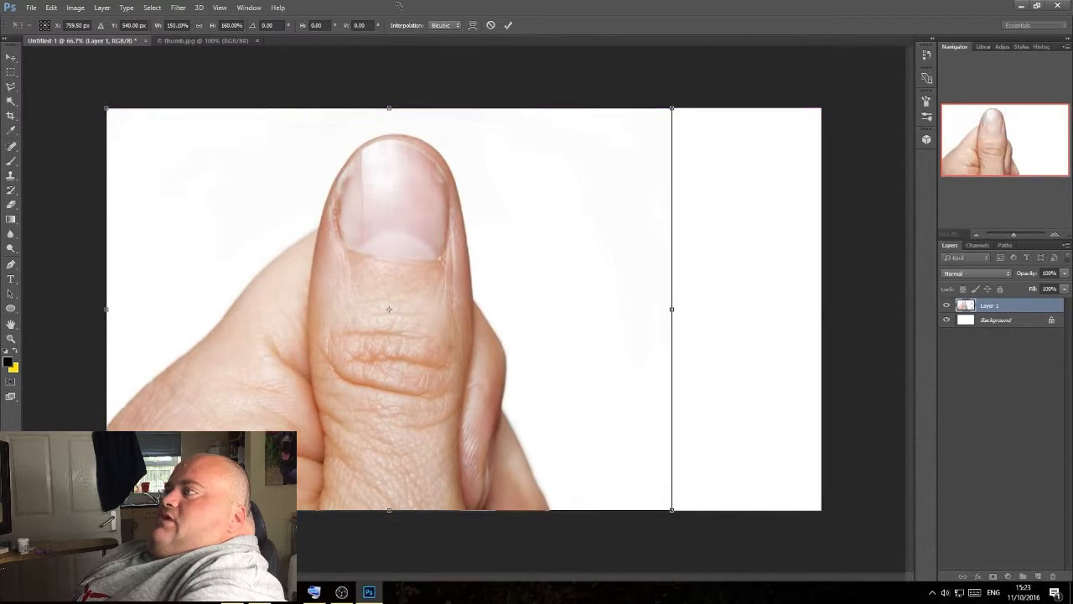
click(508, 25)
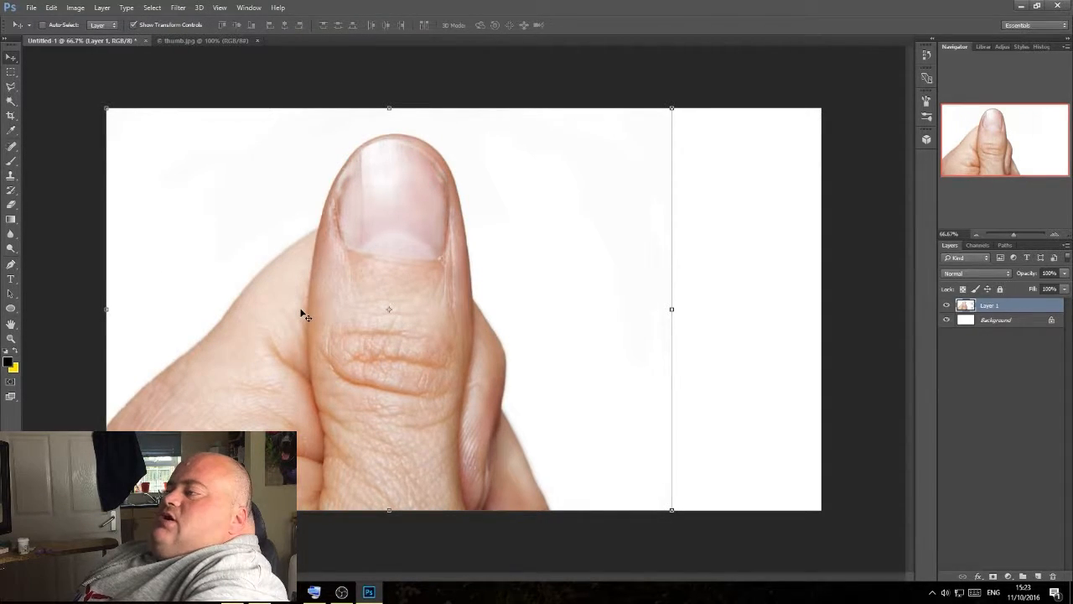
- Try to open the saved ball-head pins picture from the THUMBNAIL folder
click(31, 8)
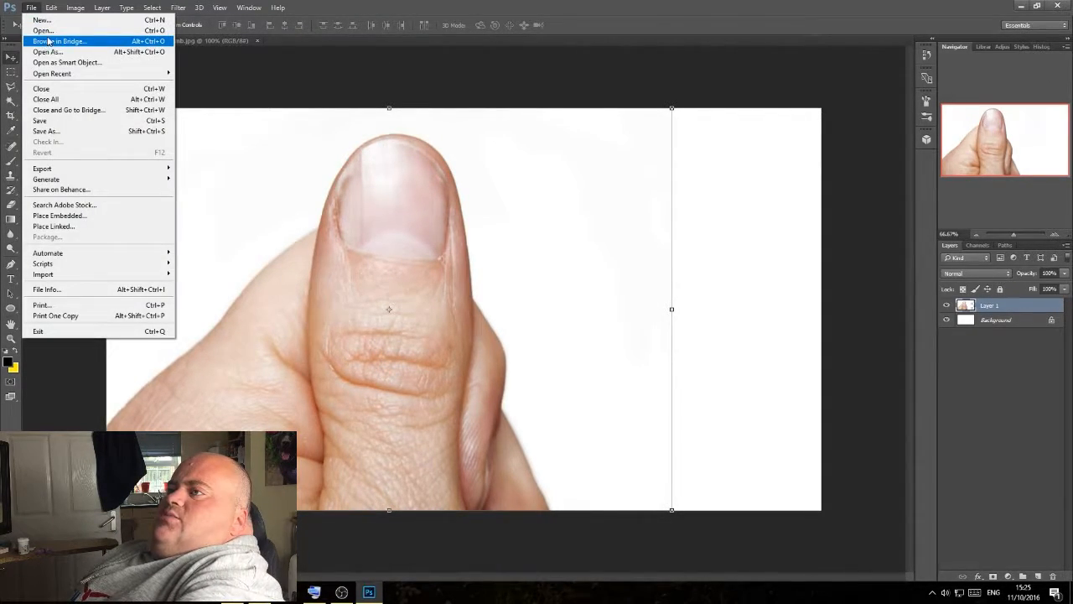
click(51, 33)
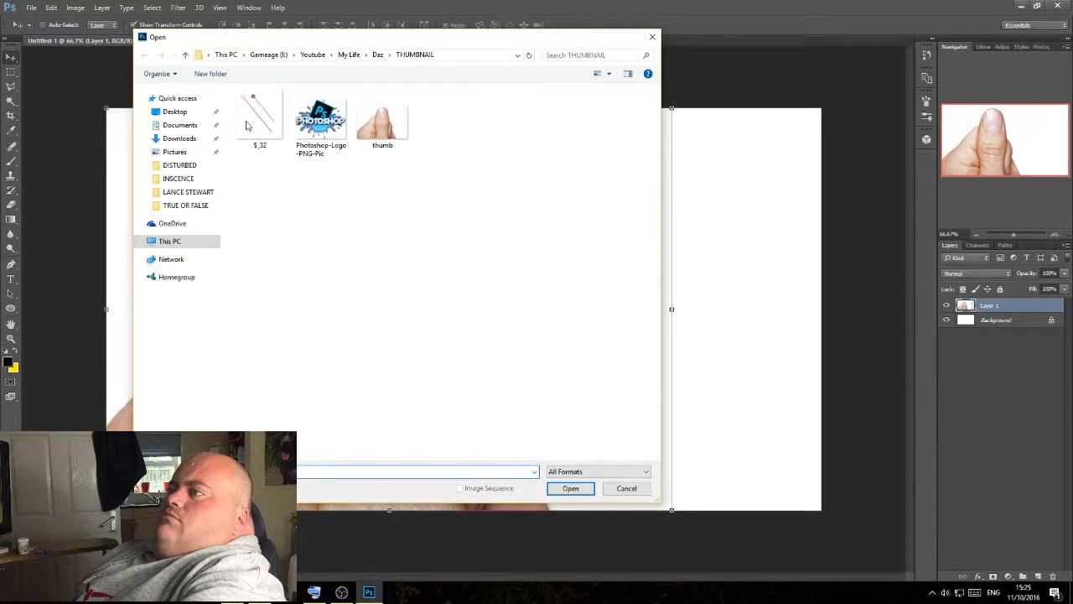
key(Return)
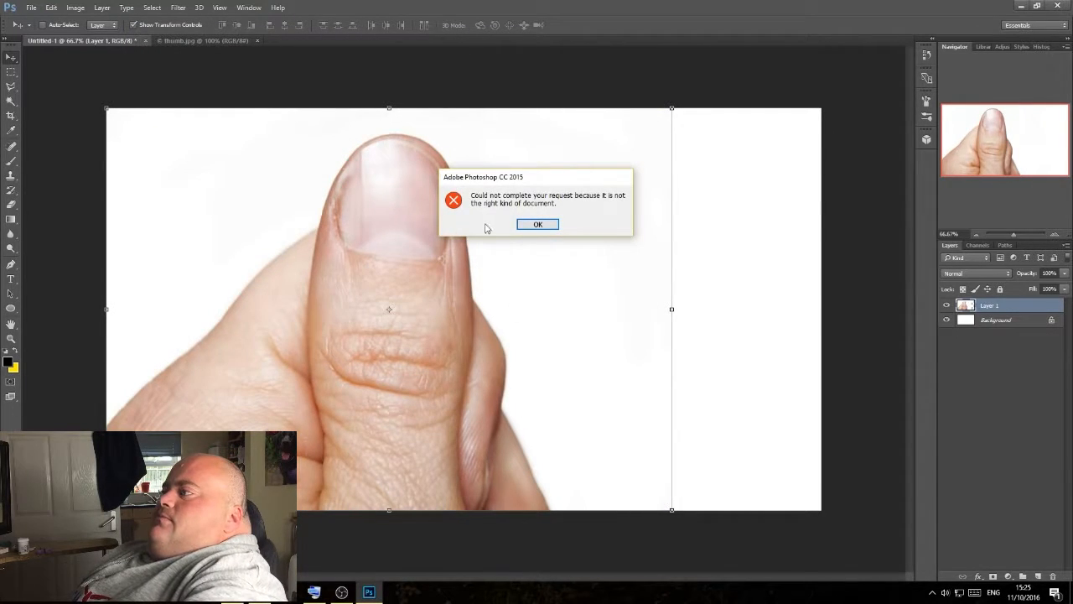
click(538, 224)
click(33, 7)
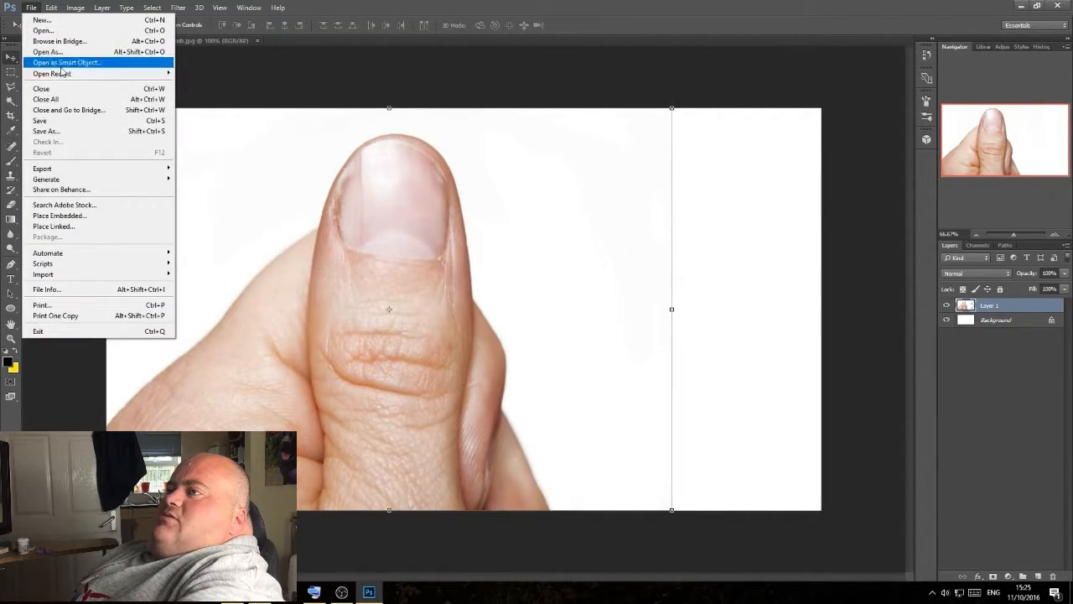
click(42, 30)
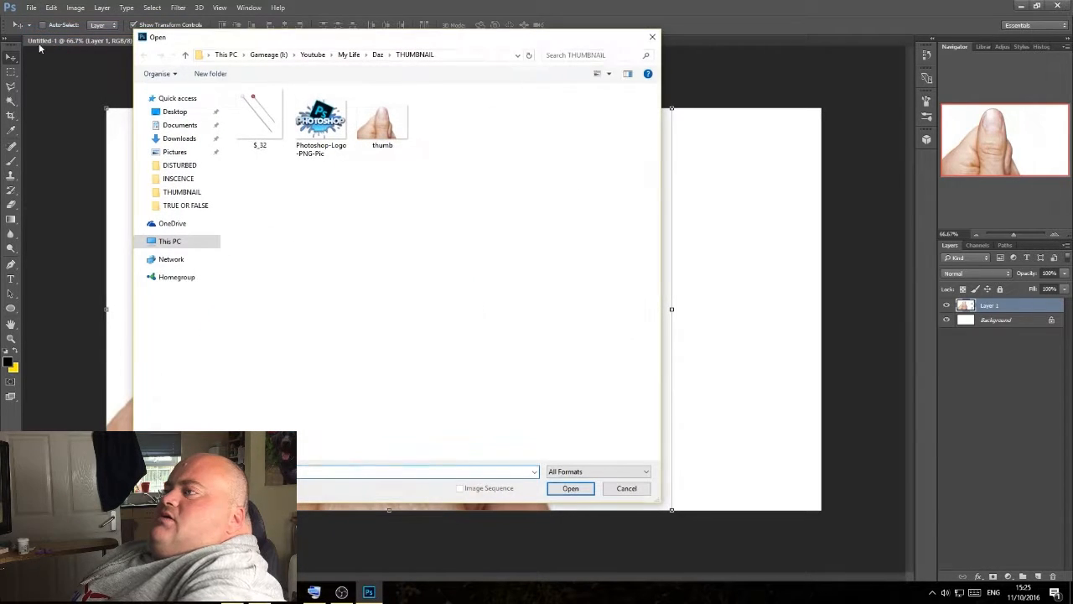
double_click(250, 133)
click(538, 224)
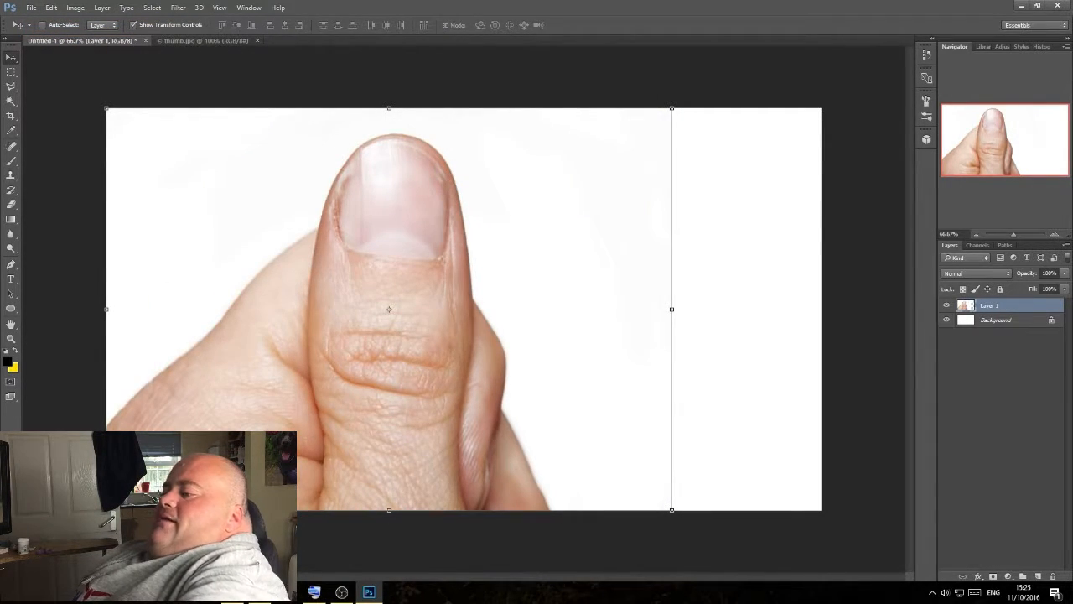
- Switch to the browser and change the image search to "pin images"
click(260, 592)
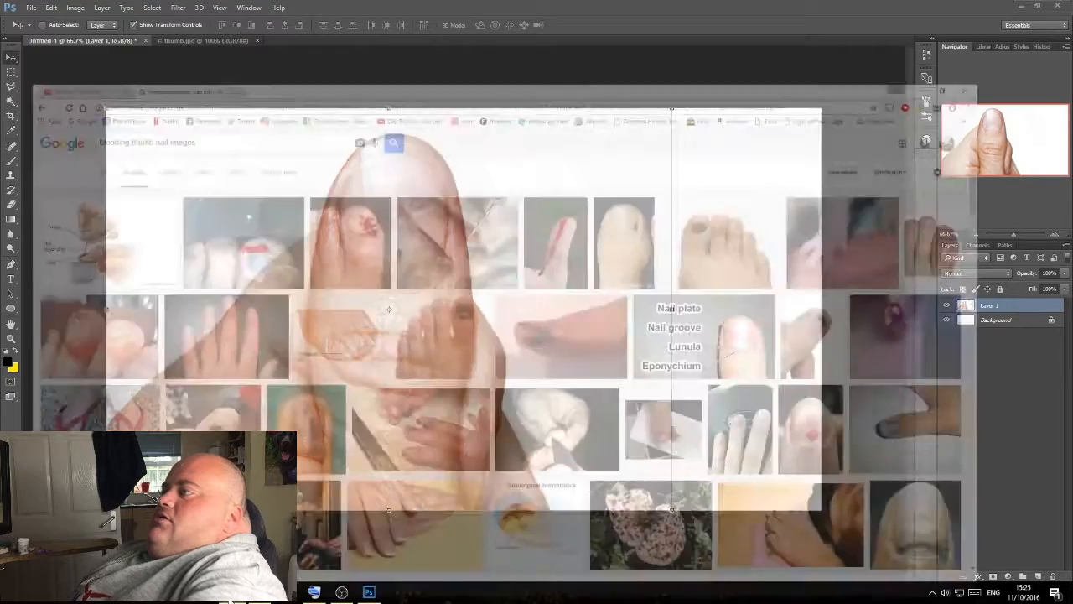
drag(74, 66, 158, 66)
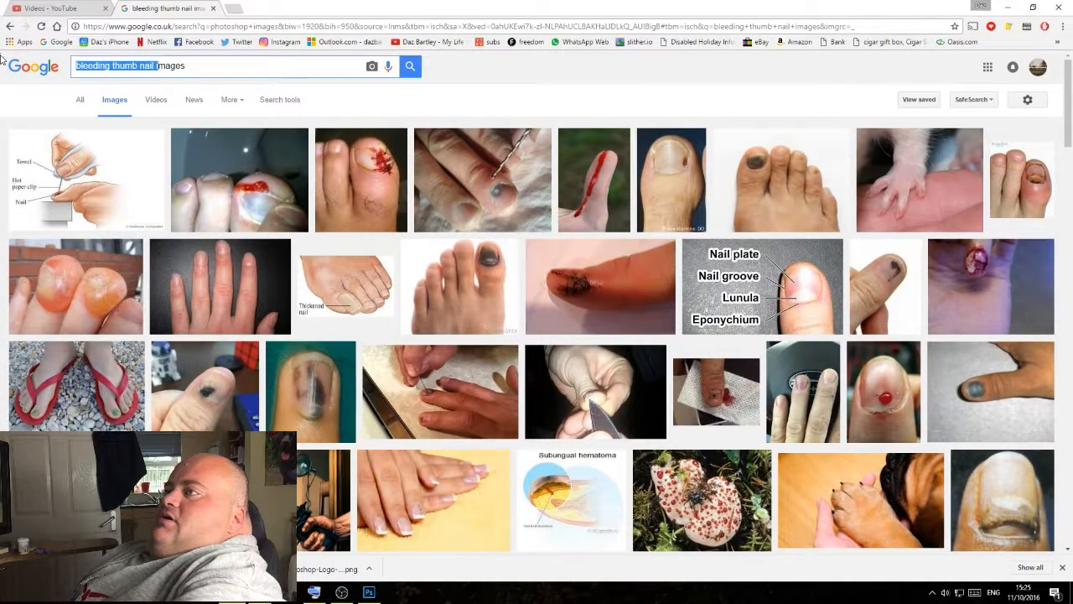
key(BackSpace)
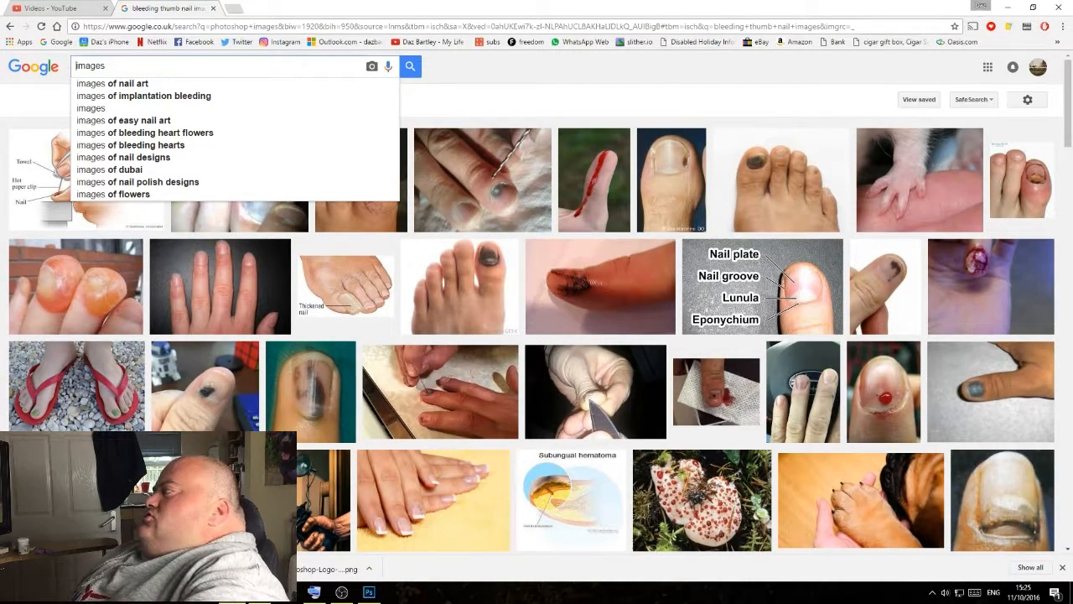
text(pin)
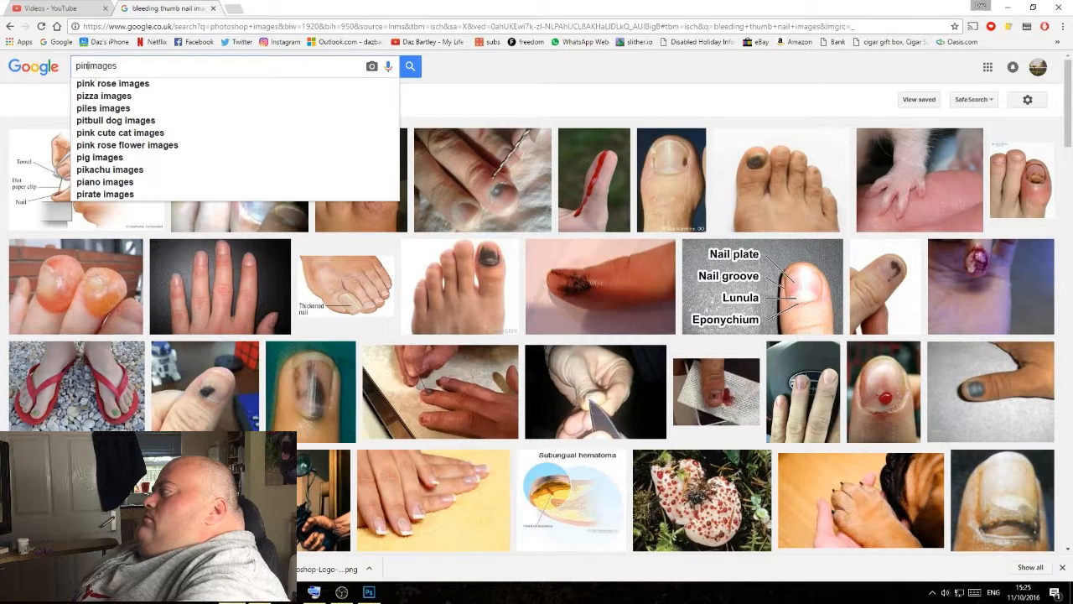
key(Return)
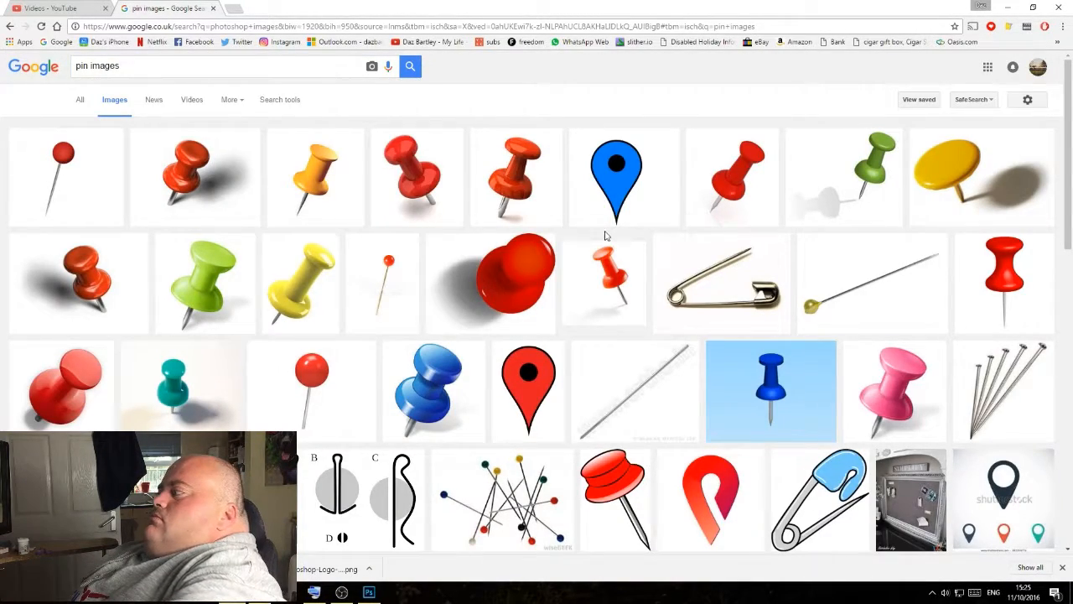
- Preview the Pinterest picture of the single yellow ball-head pin and save it as a JPEG in the THUMBNAIL folder
click(860, 281)
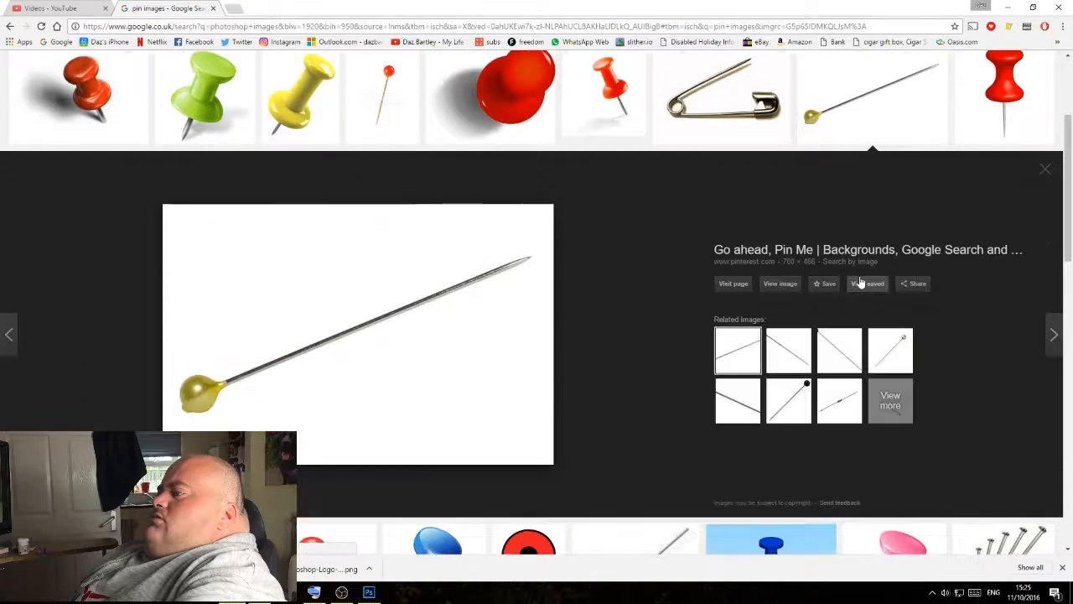
right_click(418, 320)
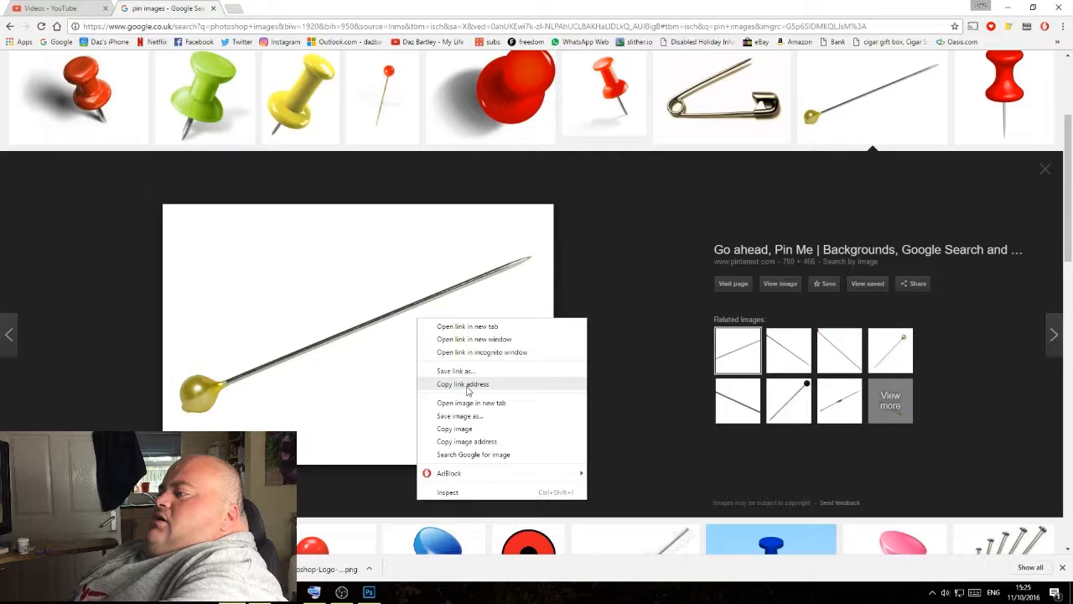
click(485, 417)
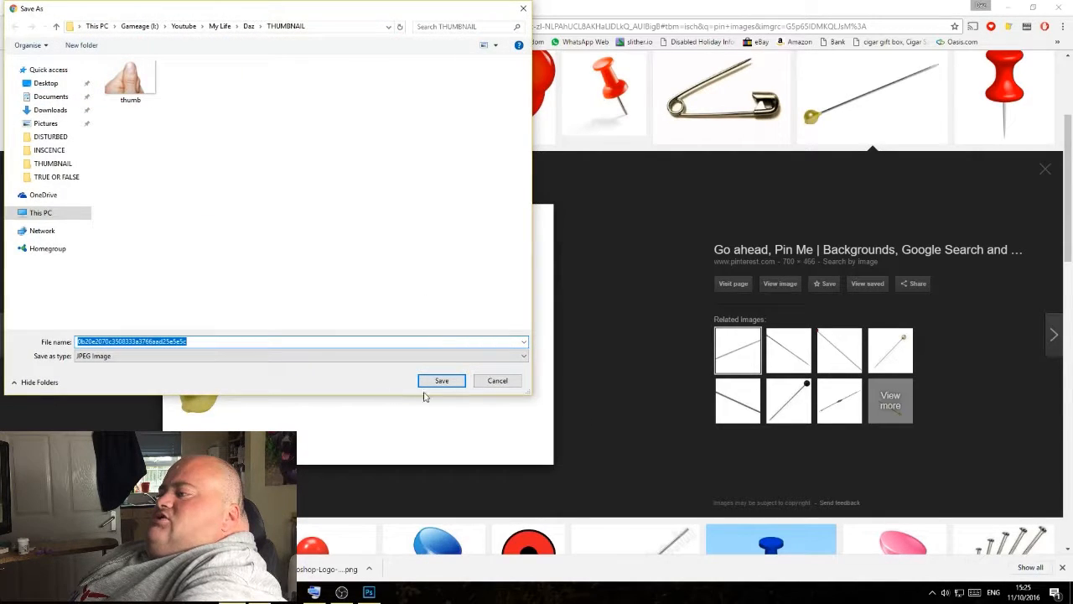
click(450, 384)
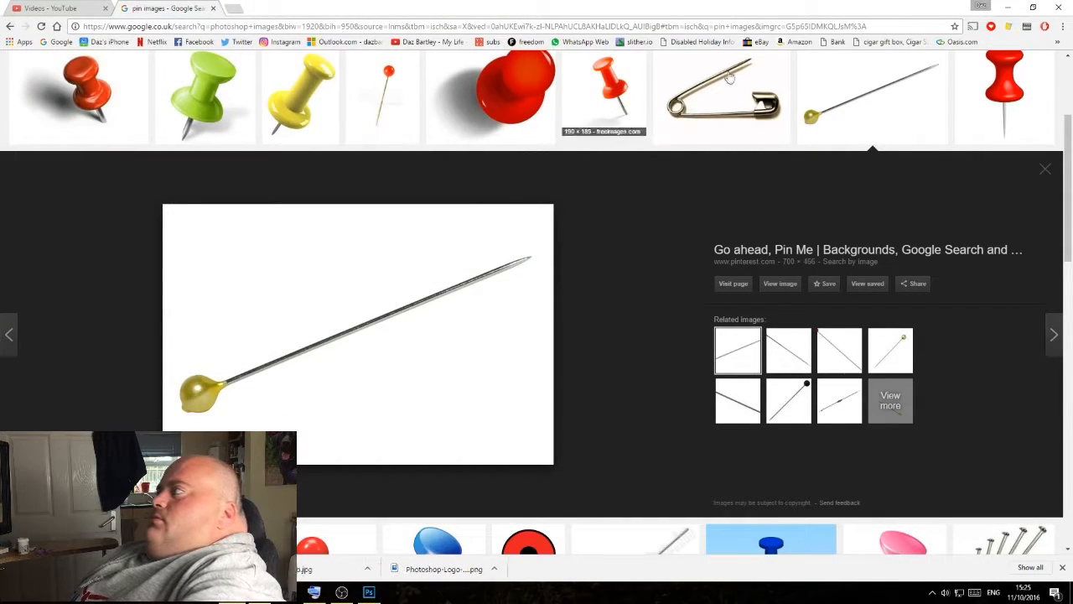
- Switch back to Photoshop and open the newly saved yellow-headed pin picture
click(1008, 7)
click(30, 6)
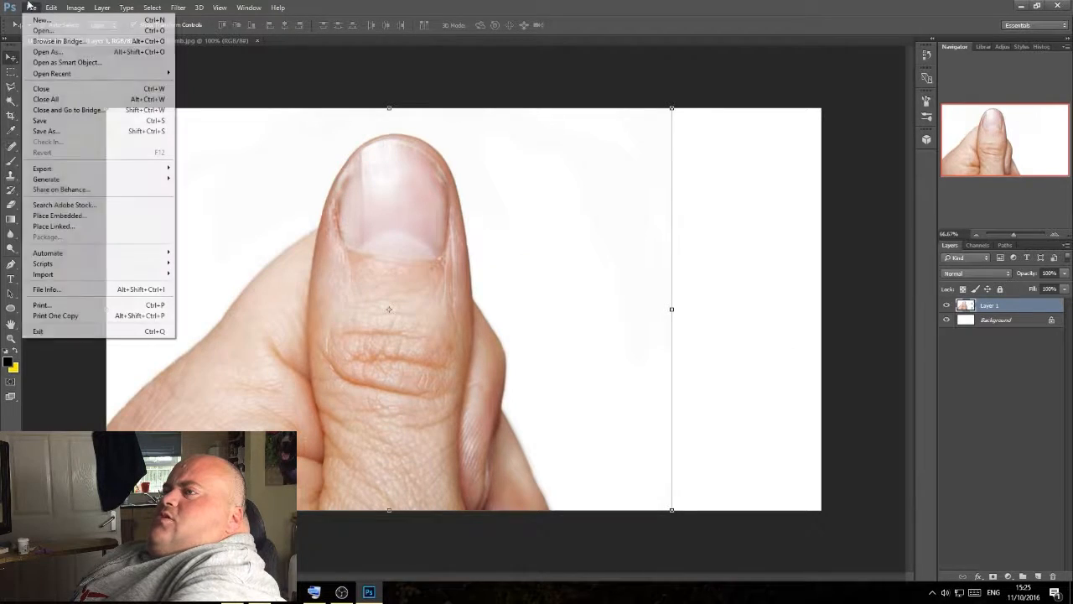
click(43, 31)
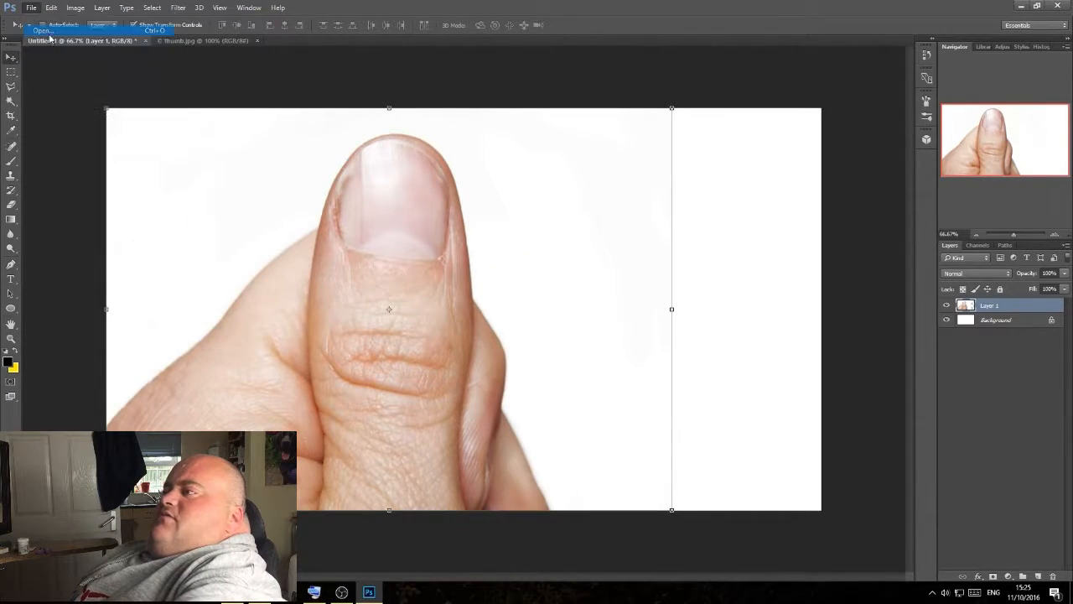
double_click(327, 128)
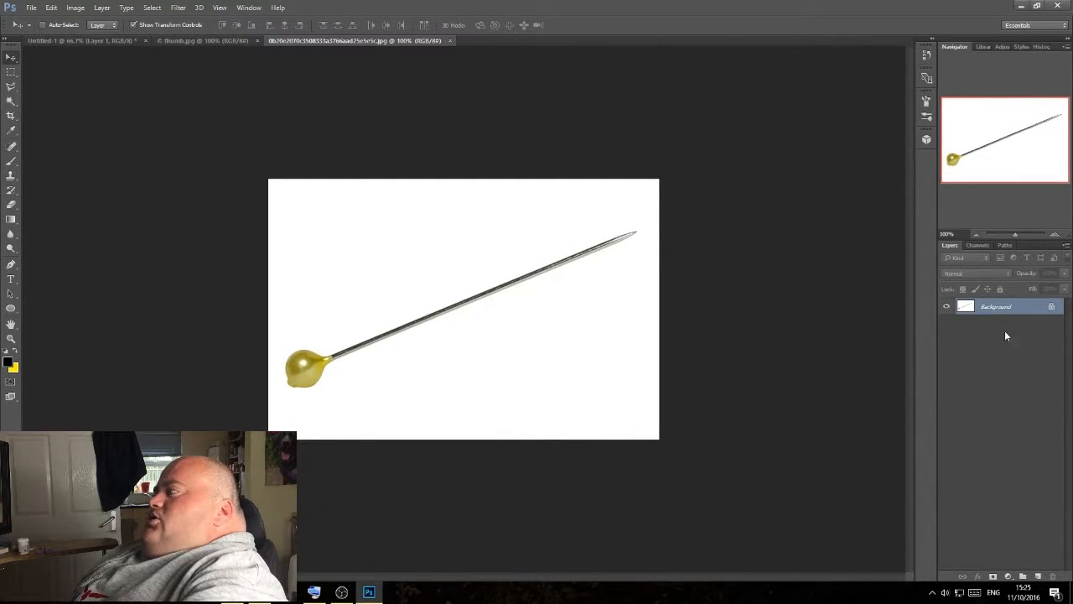
- Unlock the pin picture's background layer and delete the white area around the pin using the Magic Wand with tolerance 32
click(1052, 308)
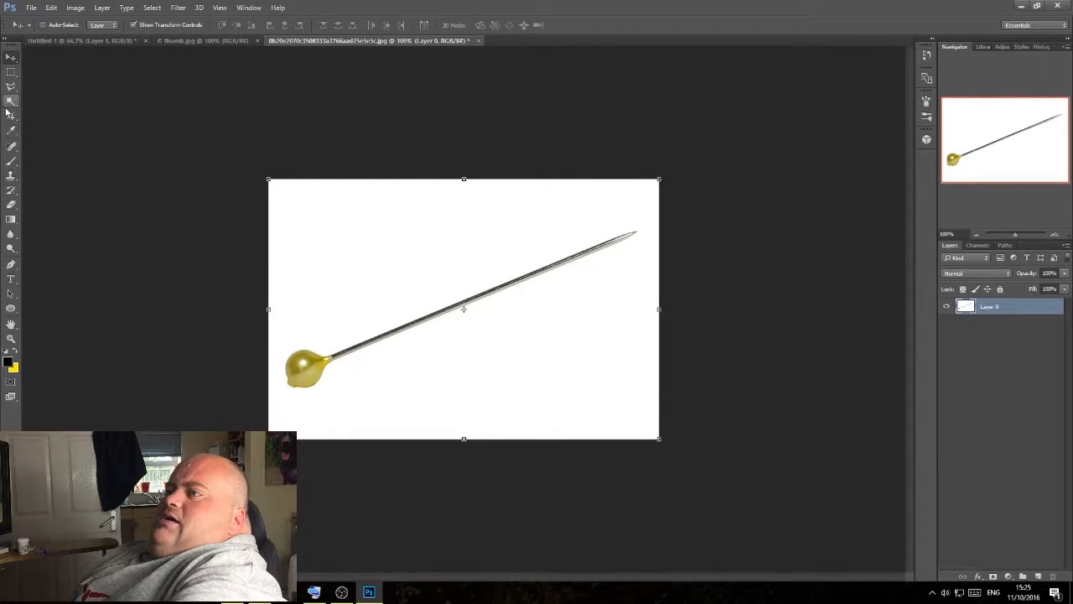
drag(11, 100, 50, 111)
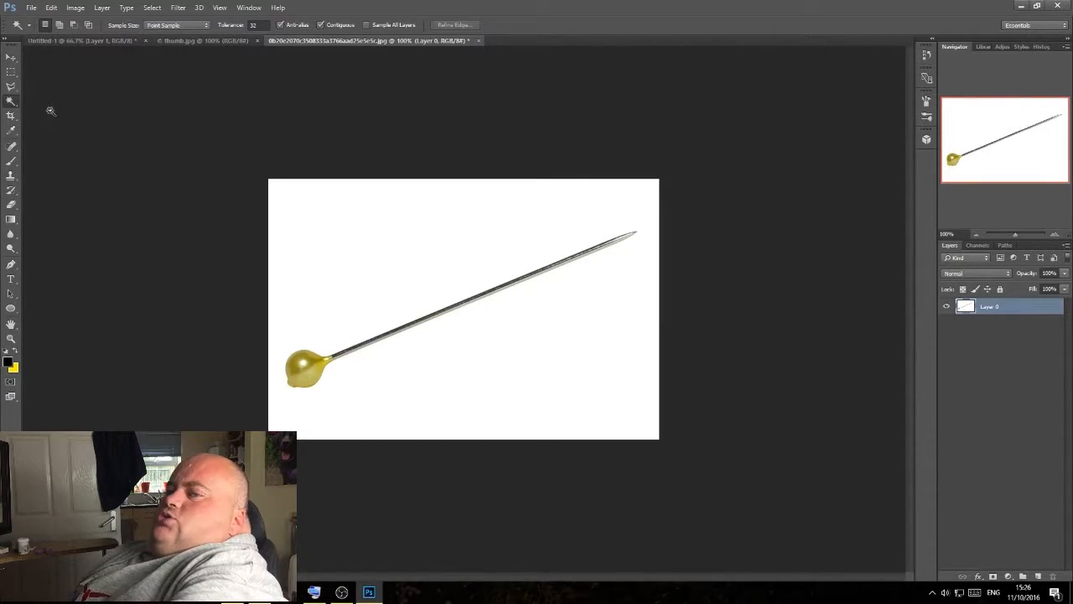
click(359, 247)
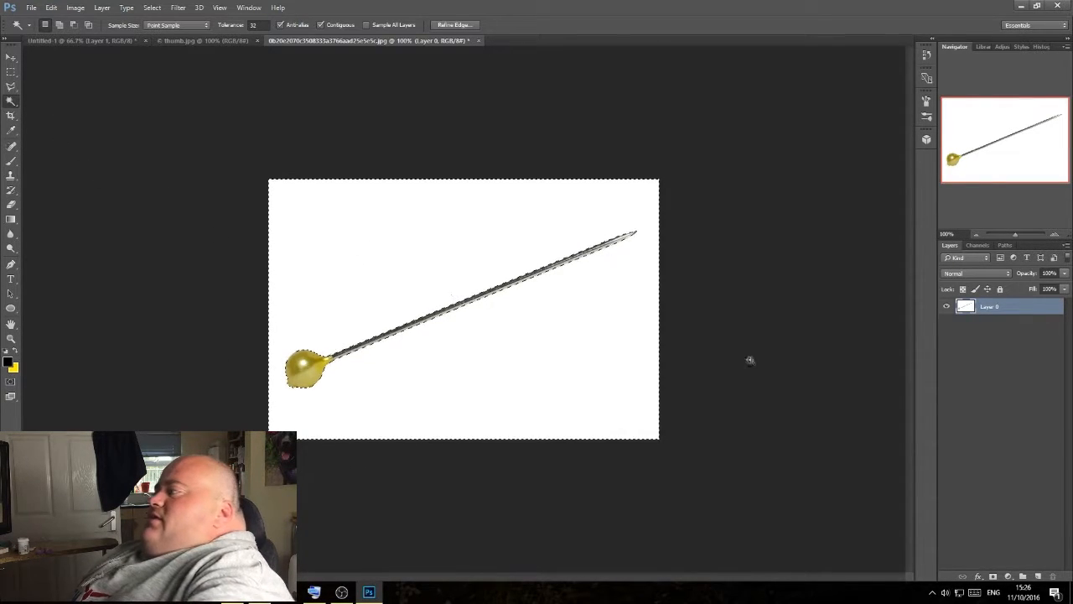
key(Delete)
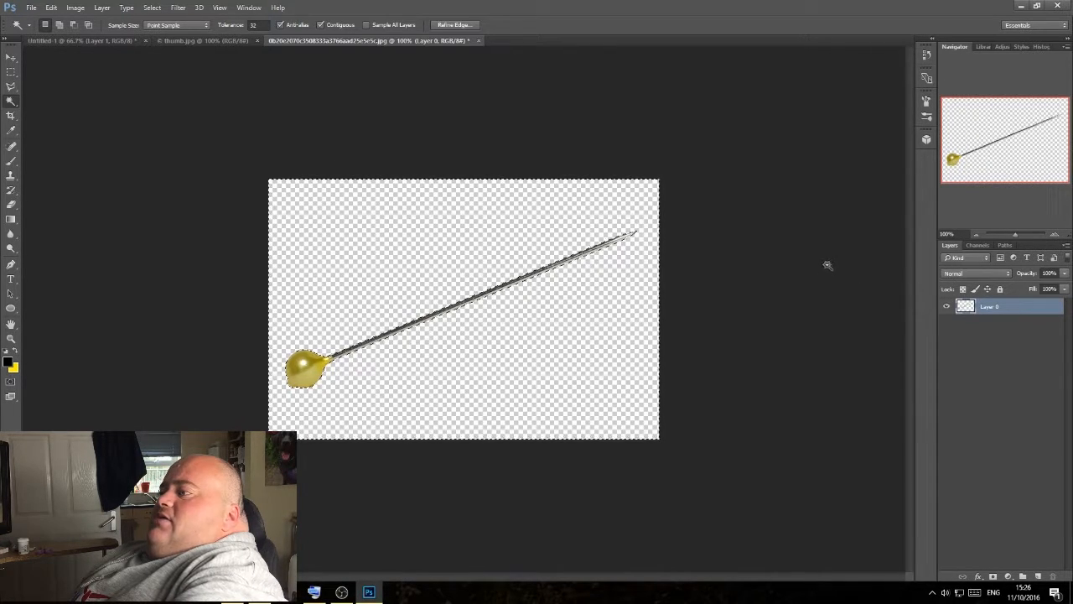
- Copy the cut-out pin and paste it as a new layer above the thumb in Untitled-1
click(11, 73)
drag(247, 160, 677, 468)
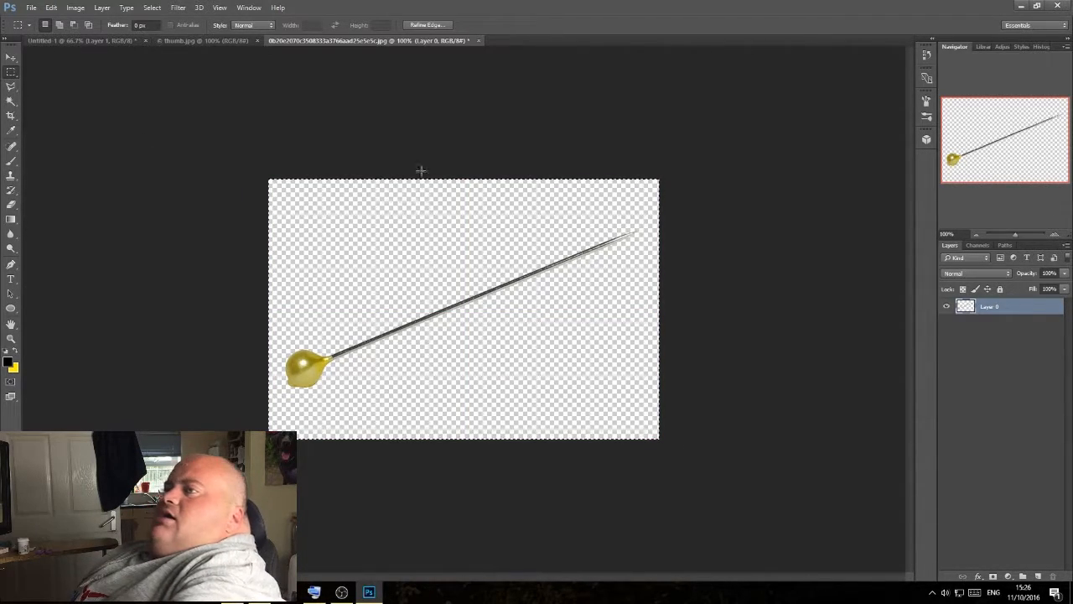
click(56, 41)
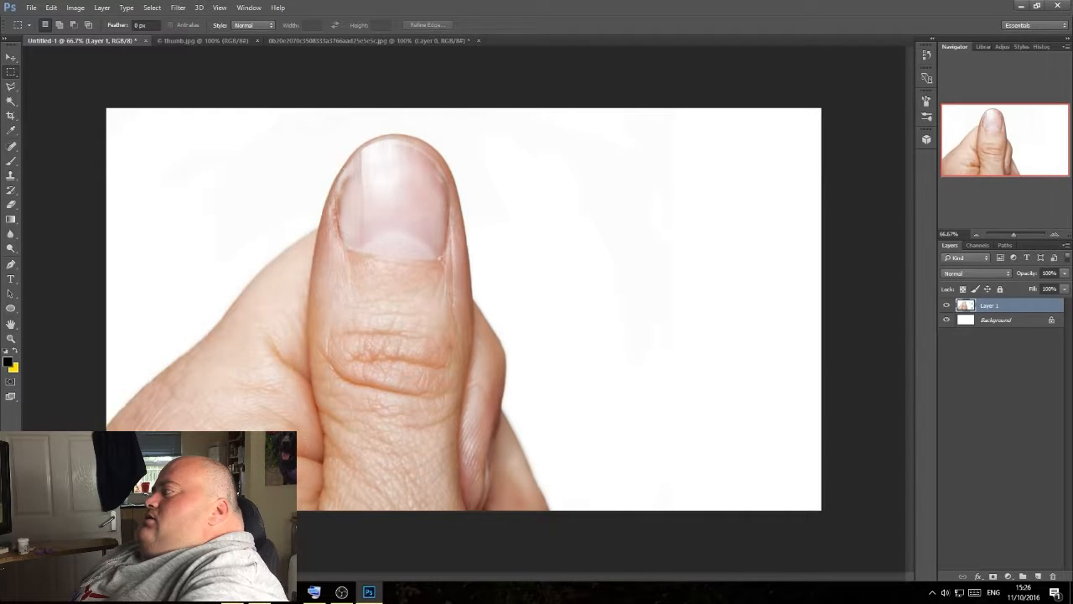
key(ctrl+v)
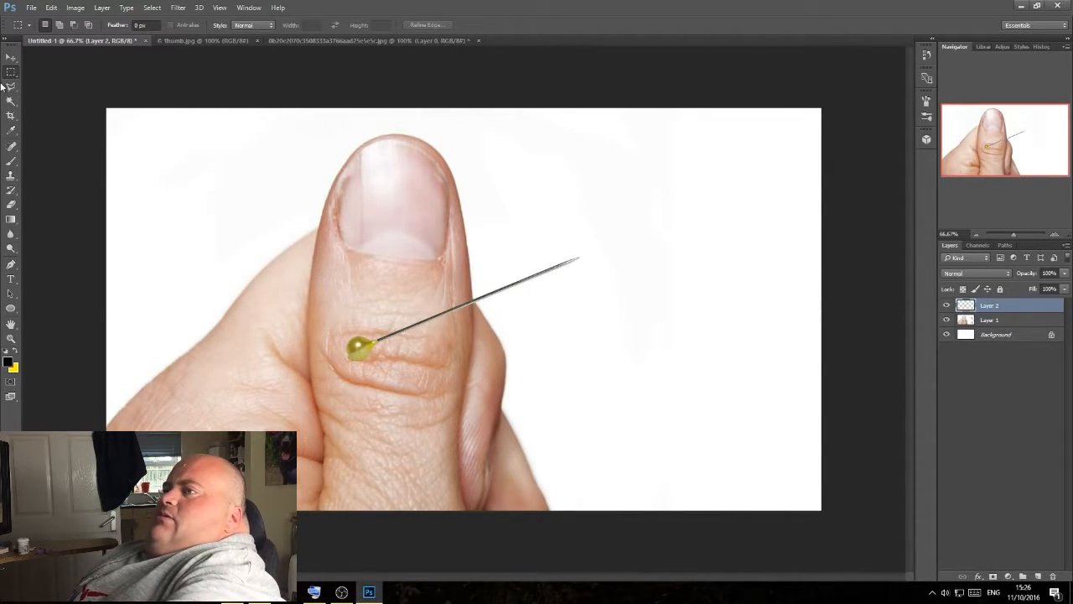
- Try the pin rotated about -173°, with its tip on the thumbnail and its head to the right of the thumb
click(11, 57)
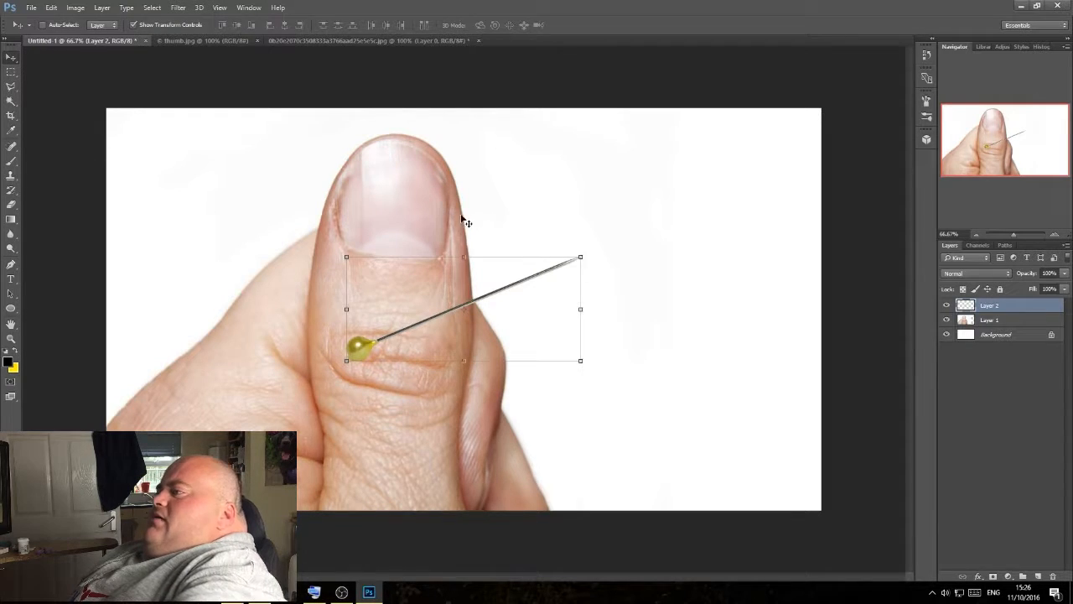
key(ctrl+t)
drag(581, 249, 295, 397)
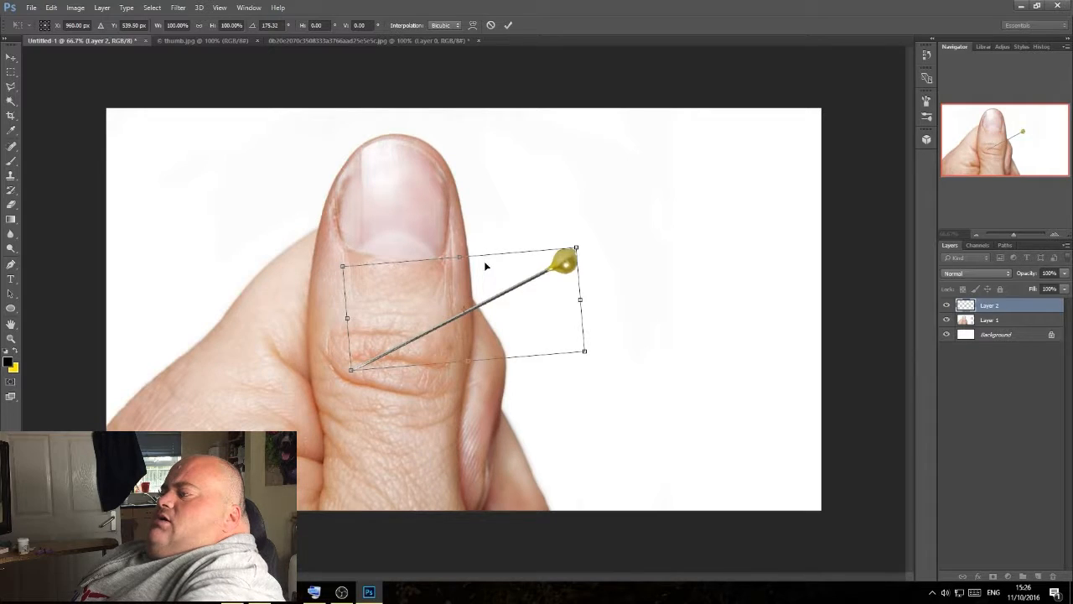
drag(454, 274, 457, 117)
drag(621, 140, 607, 179)
drag(453, 152, 467, 170)
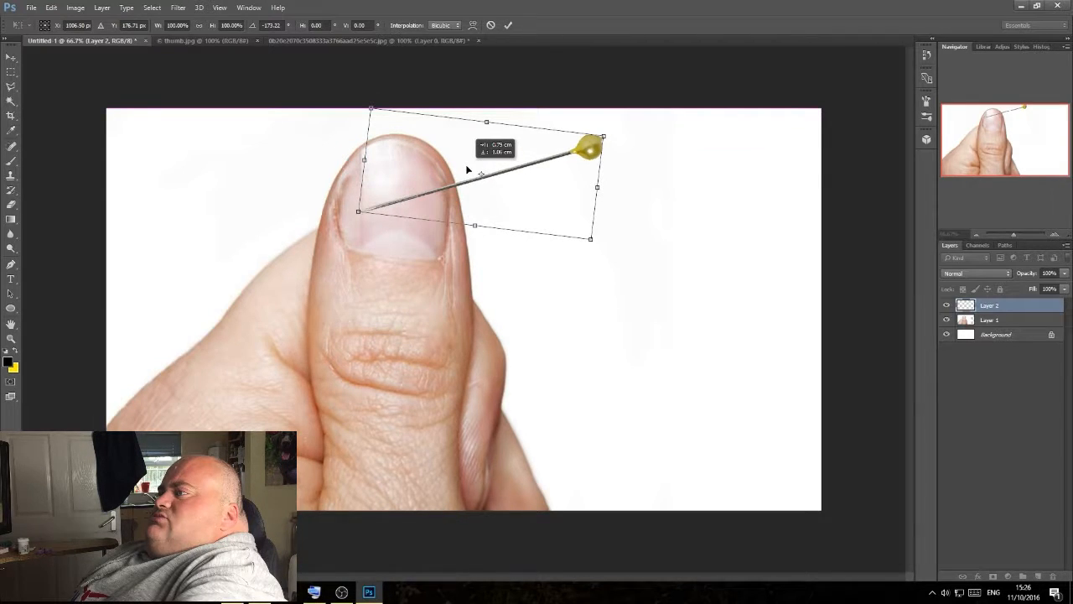
- Reposition the pin with its head beyond the thumb's left side, scaled to about 69% width and 80% height and rotated about 16°
drag(464, 171, 282, 210)
drag(304, 162, 222, 172)
drag(372, 159, 259, 270)
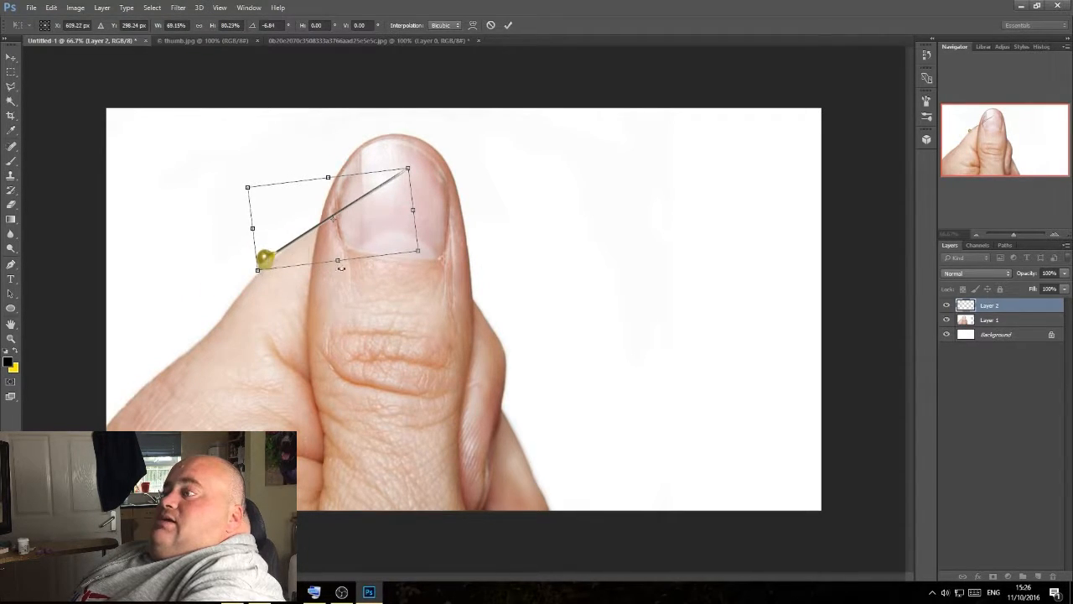
drag(429, 191, 431, 217)
drag(364, 228, 341, 212)
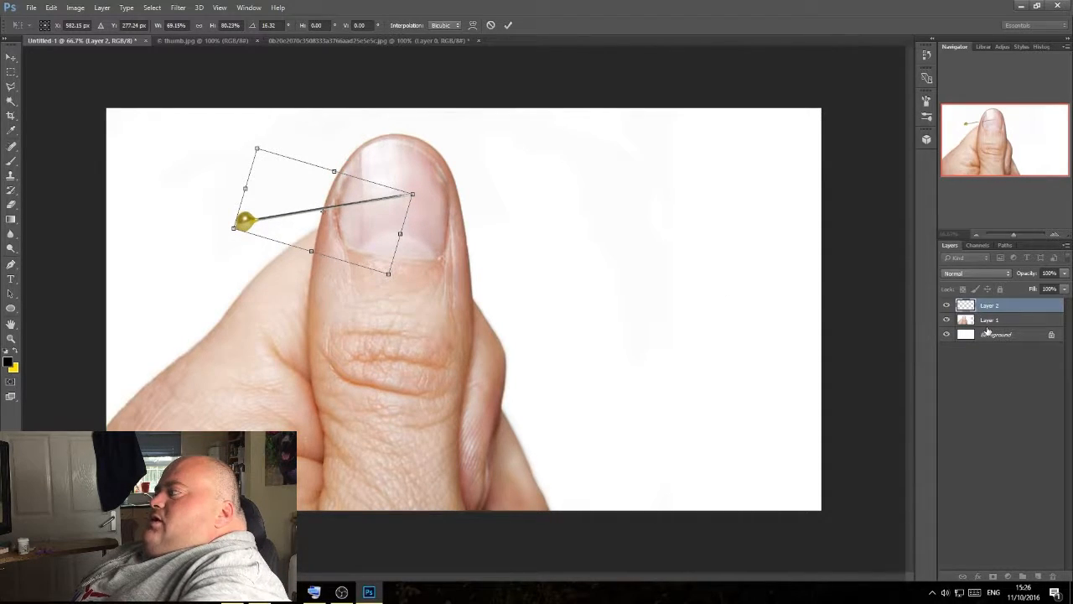
click(508, 24)
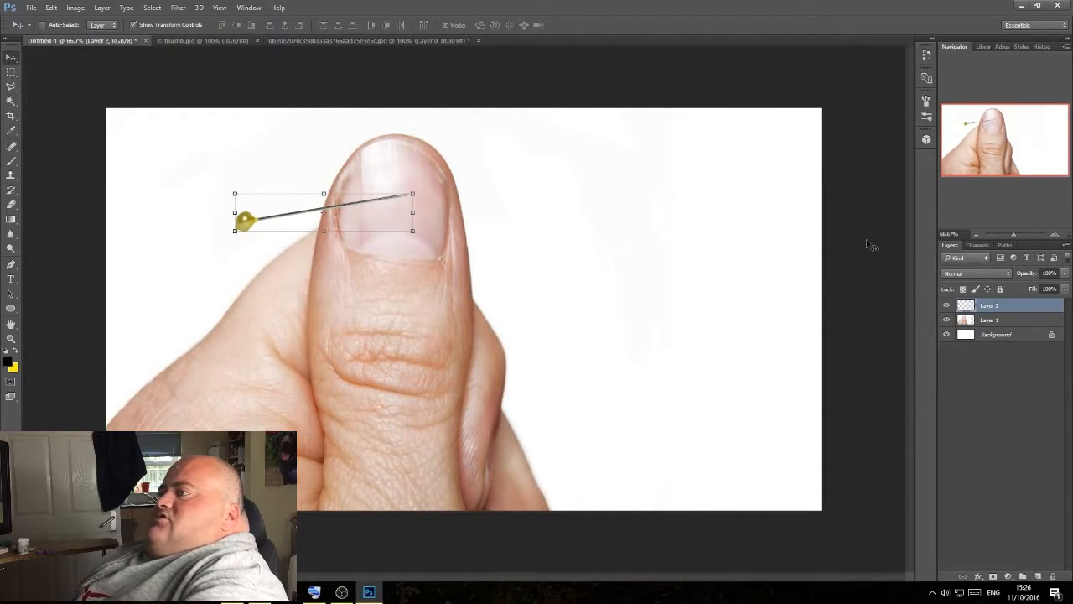
- Try the pin layer beneath the thumb layer, and return it to the top of the layer stack
drag(1001, 309, 1001, 322)
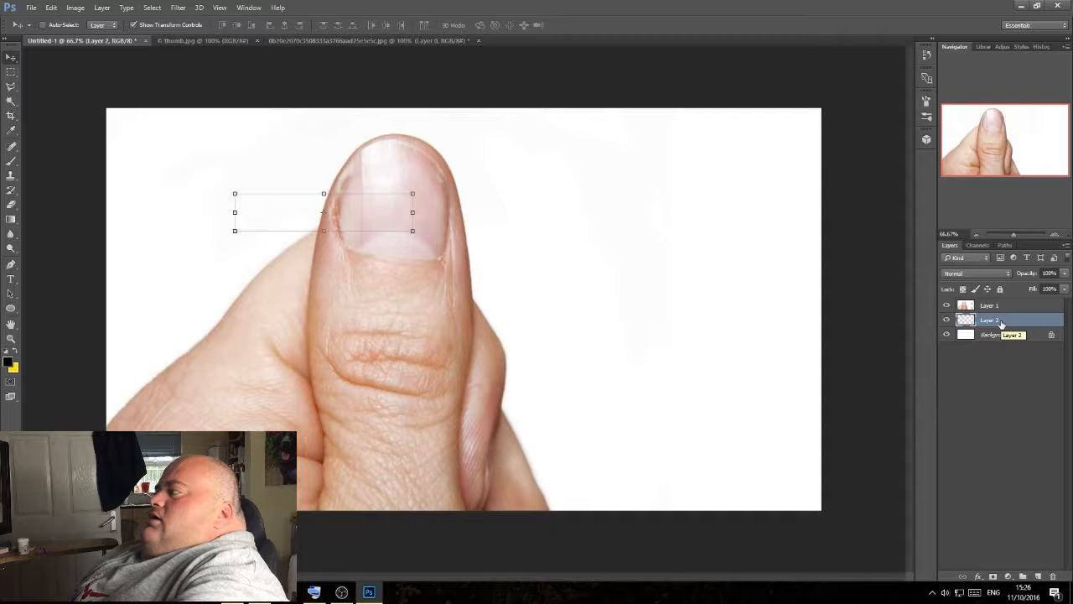
drag(1002, 322, 986, 307)
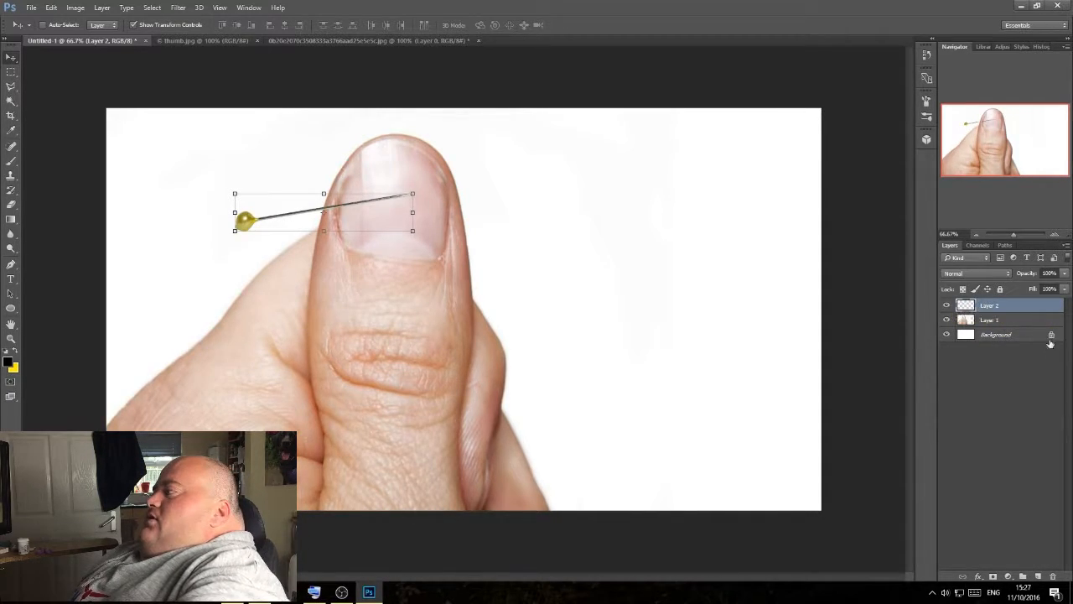
- Unlock the white background layer and hide the pin layer, leaving nothing selected and the Magic Wand ready
click(970, 322)
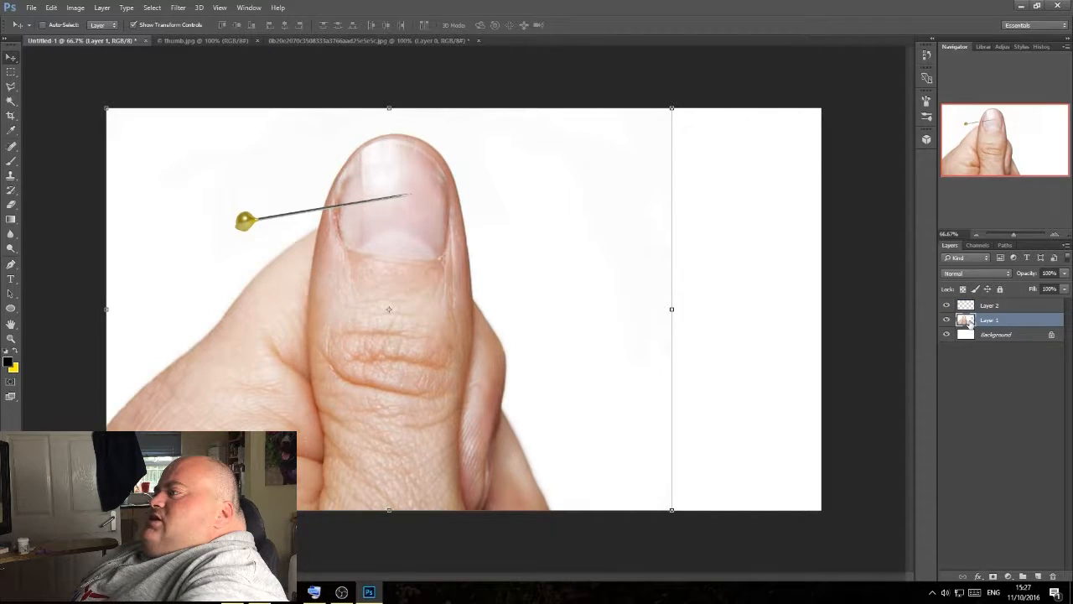
click(1051, 337)
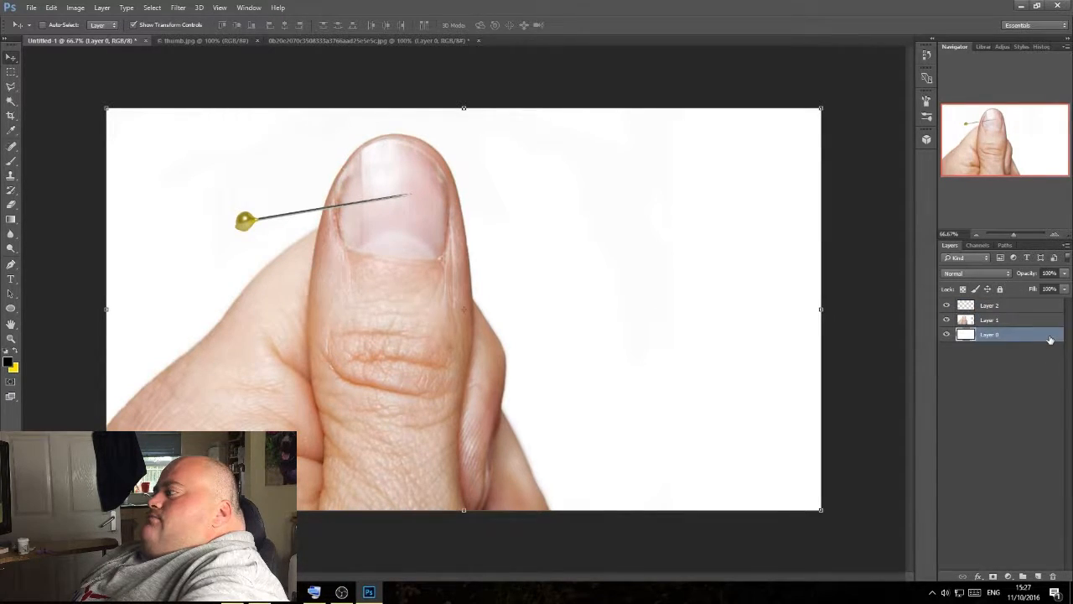
click(11, 115)
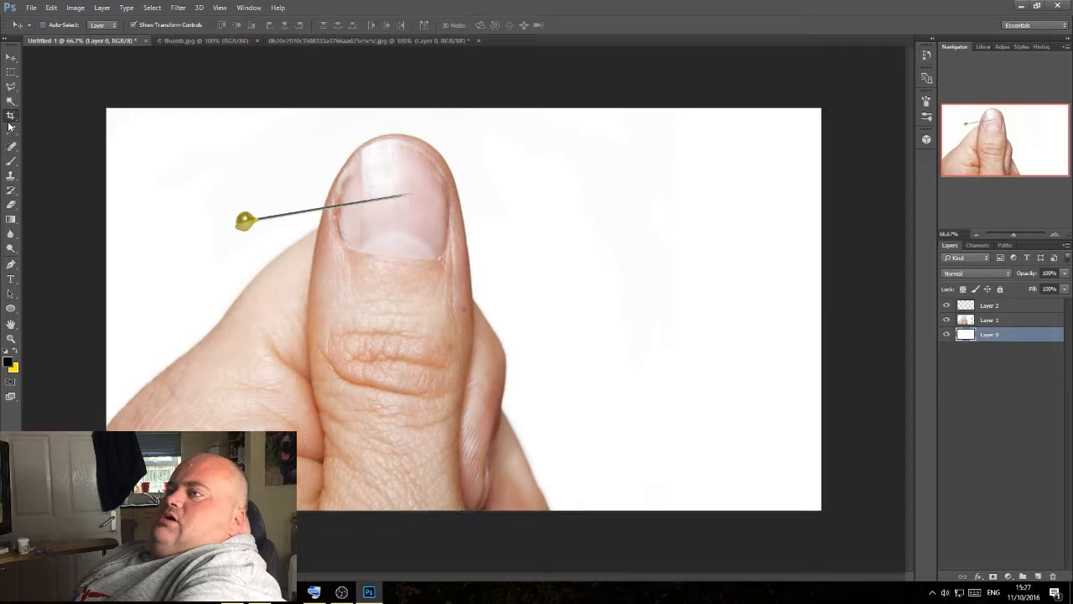
click(948, 306)
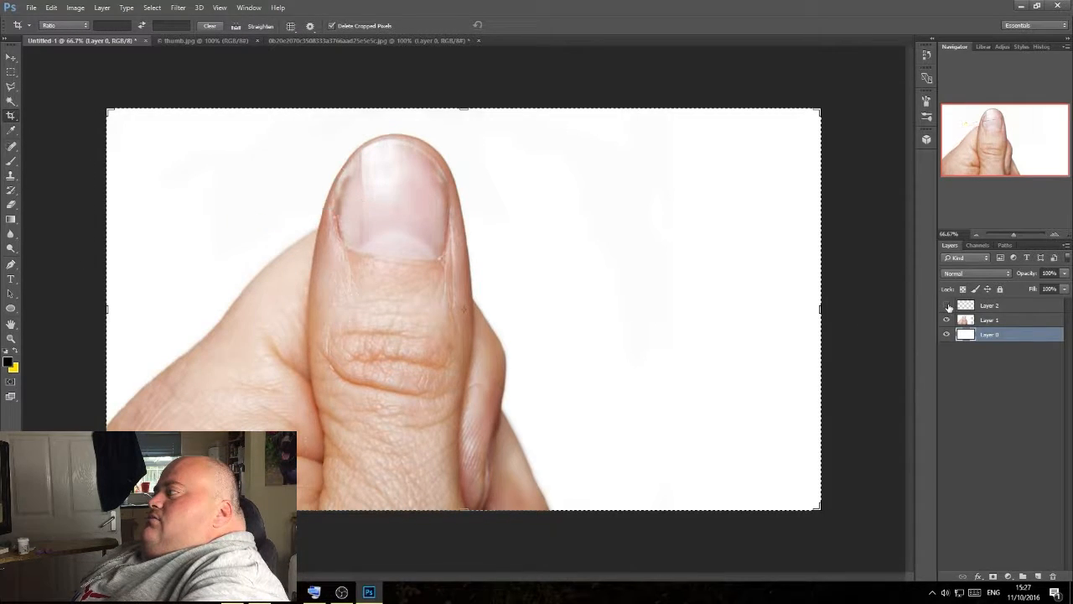
click(12, 100)
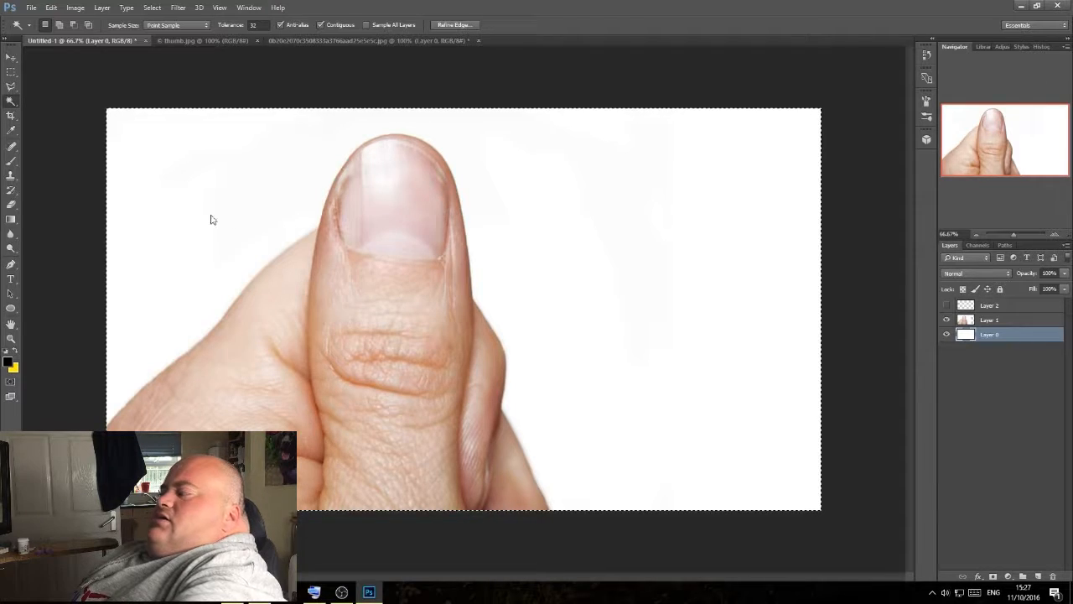
key(ctrl+d)
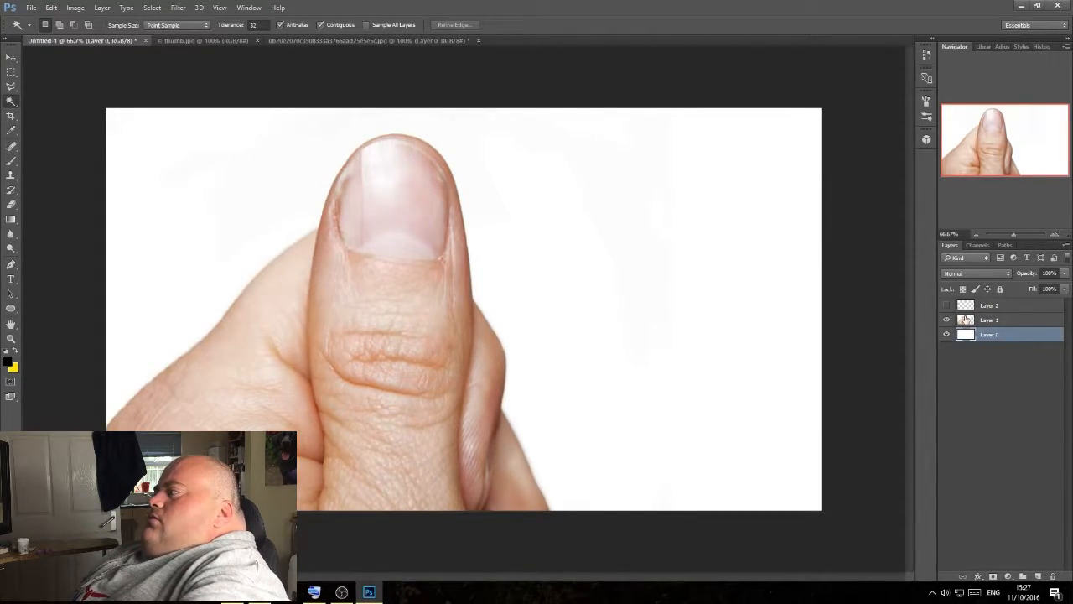
- Delete the white area around the thumb on Layer 1 using the Magic Wand with tolerance 32
click(965, 320)
click(791, 257)
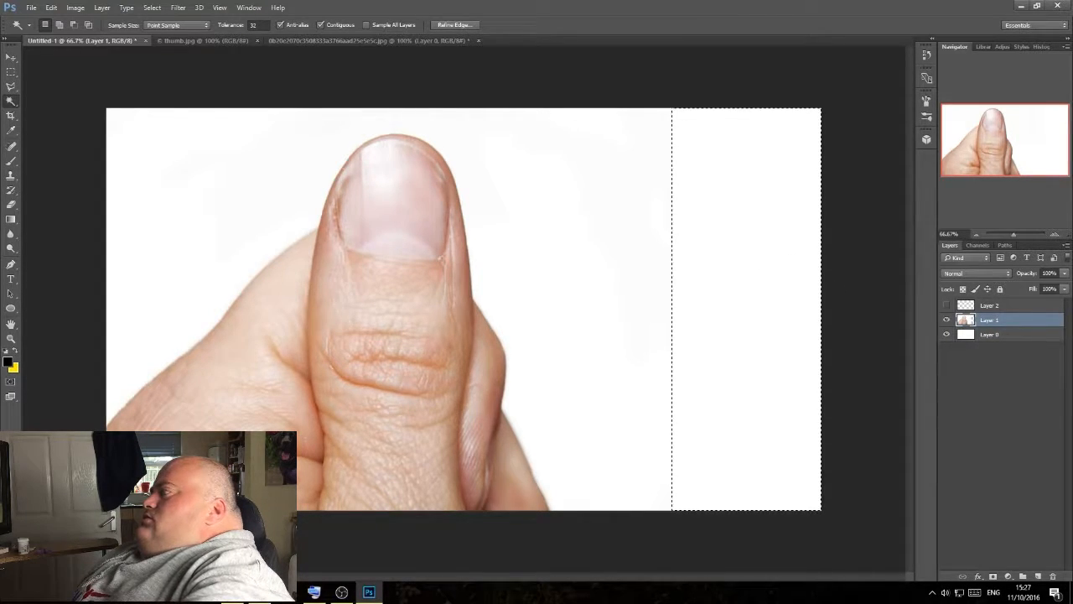
shift+click(570, 285)
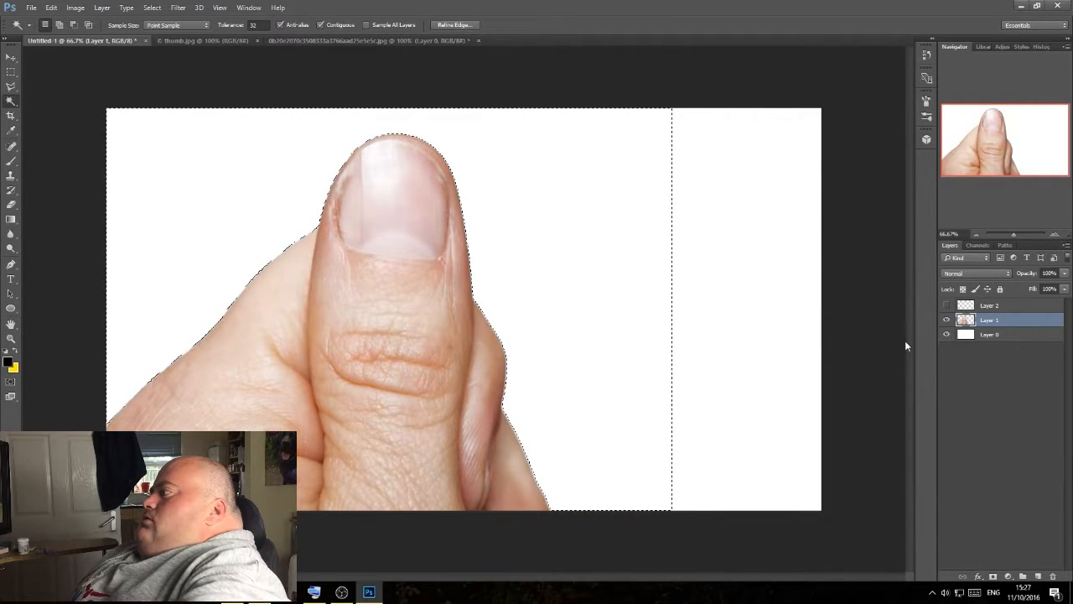
- Hide the white background layer, show the thumb and pin layers, and clear the selection
click(946, 320)
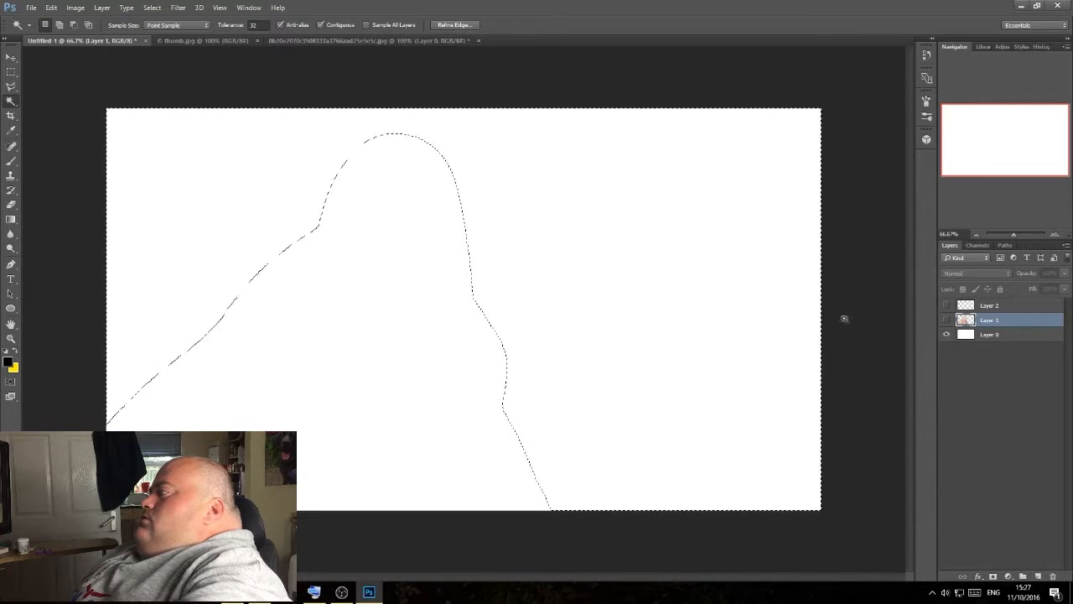
click(947, 334)
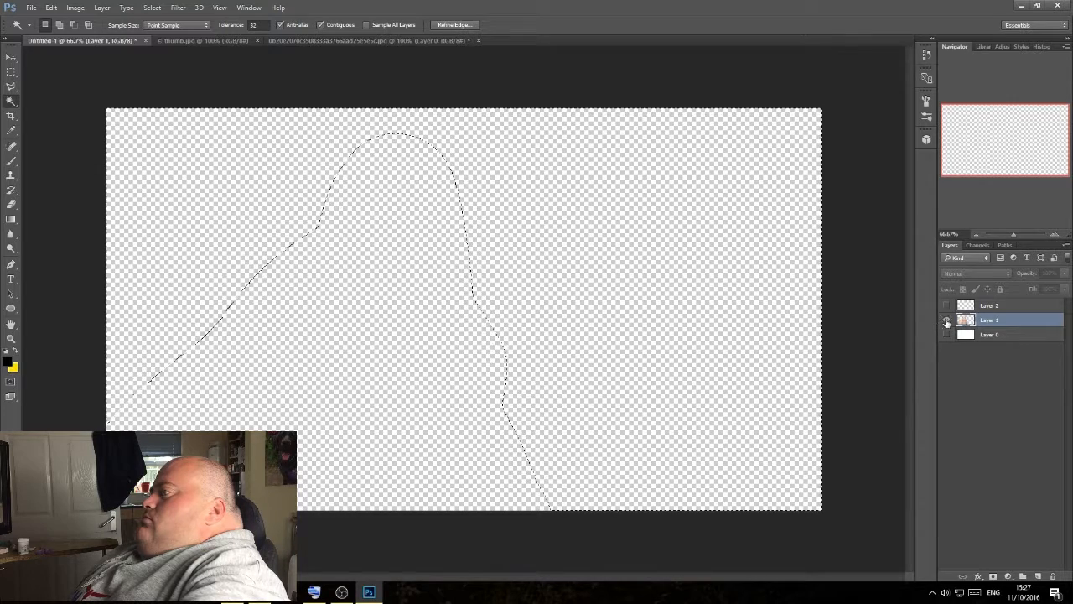
click(946, 320)
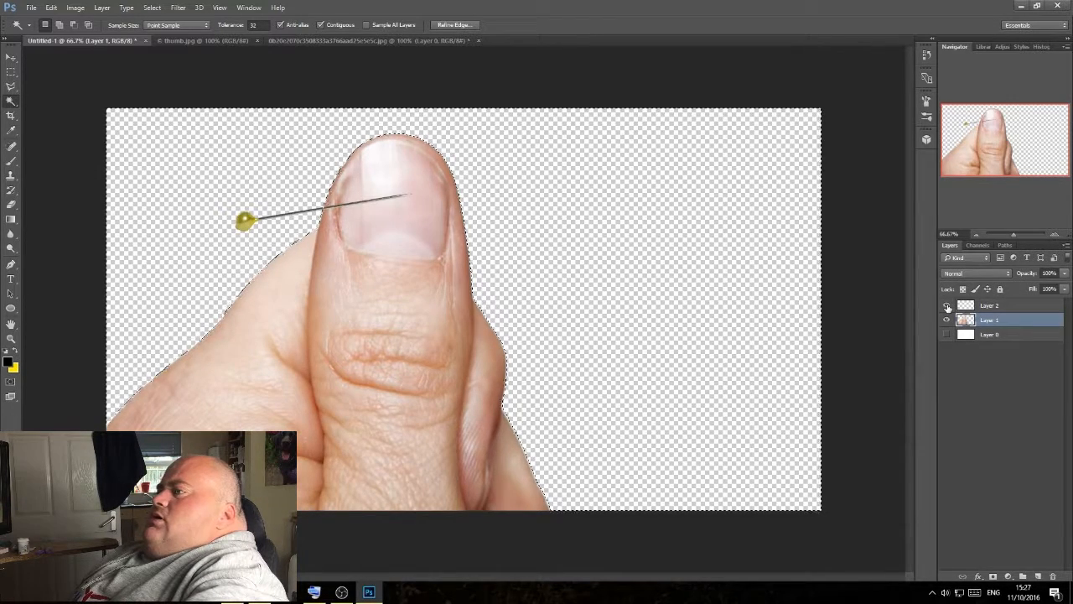
key(ctrl+d)
- Enlarge the pin on Layer 2 to about 102% width and 155% height, and tilt it slightly across the thumbnail
click(11, 57)
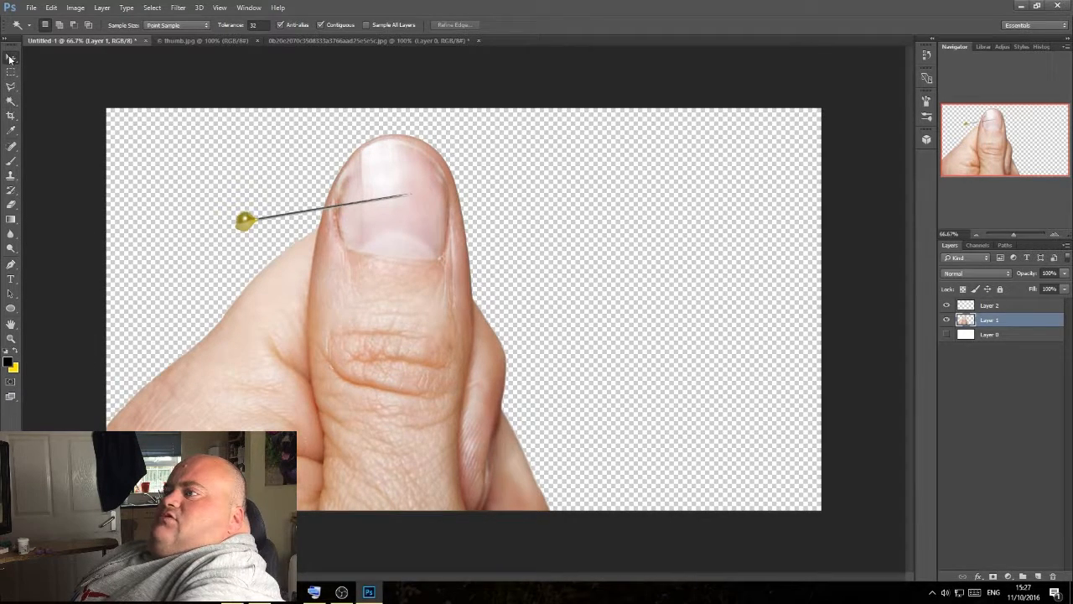
click(965, 306)
drag(410, 191, 434, 180)
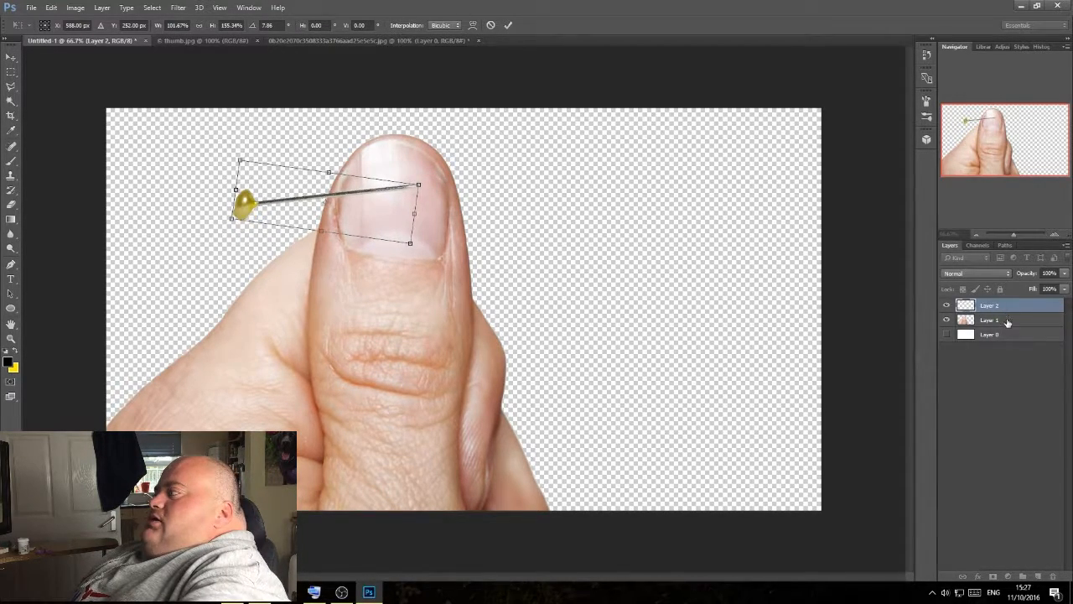
click(507, 26)
- Try the thickened pin behind the thumb, and put its layer back above the thumb
drag(990, 316, 995, 330)
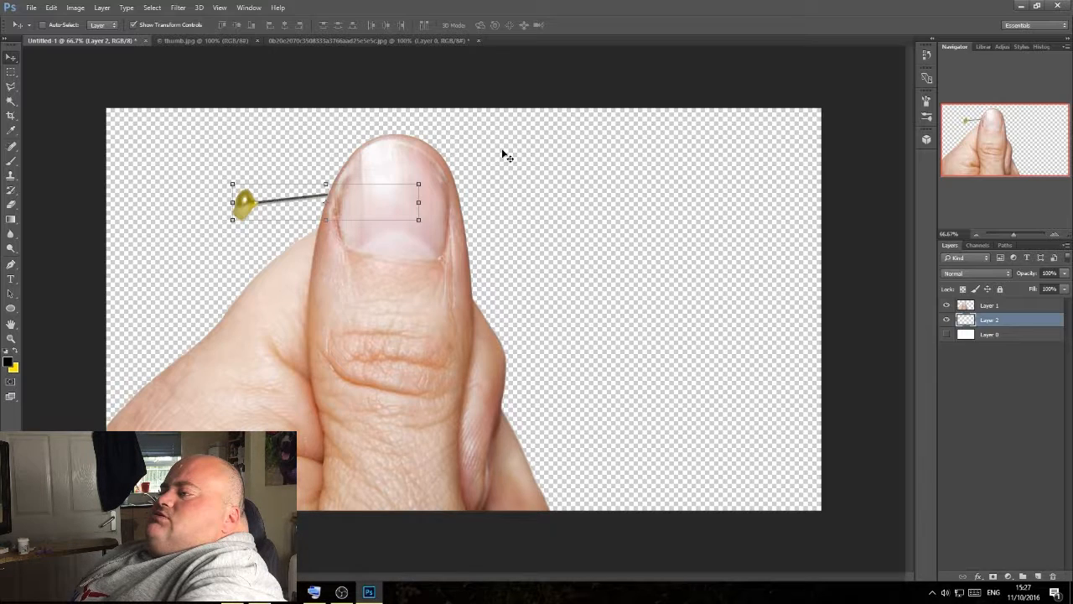
drag(1012, 323, 1006, 301)
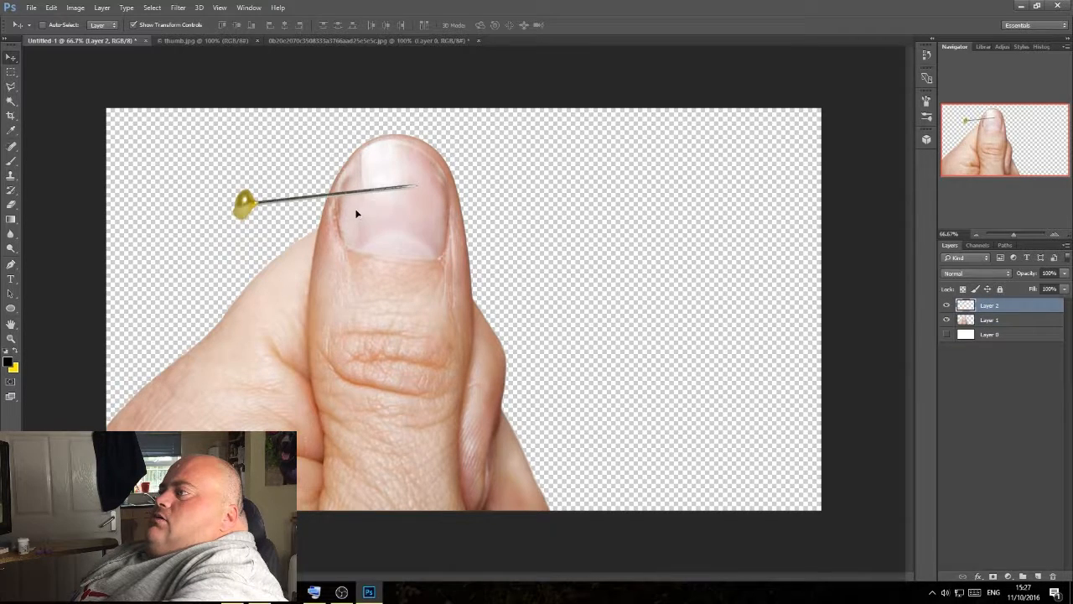
- Rotate the pin about 45° and shorten it to about 66% width, placing its tip on the nail and its head above the thumb's left edge
drag(358, 210, 348, 214)
drag(408, 173, 408, 219)
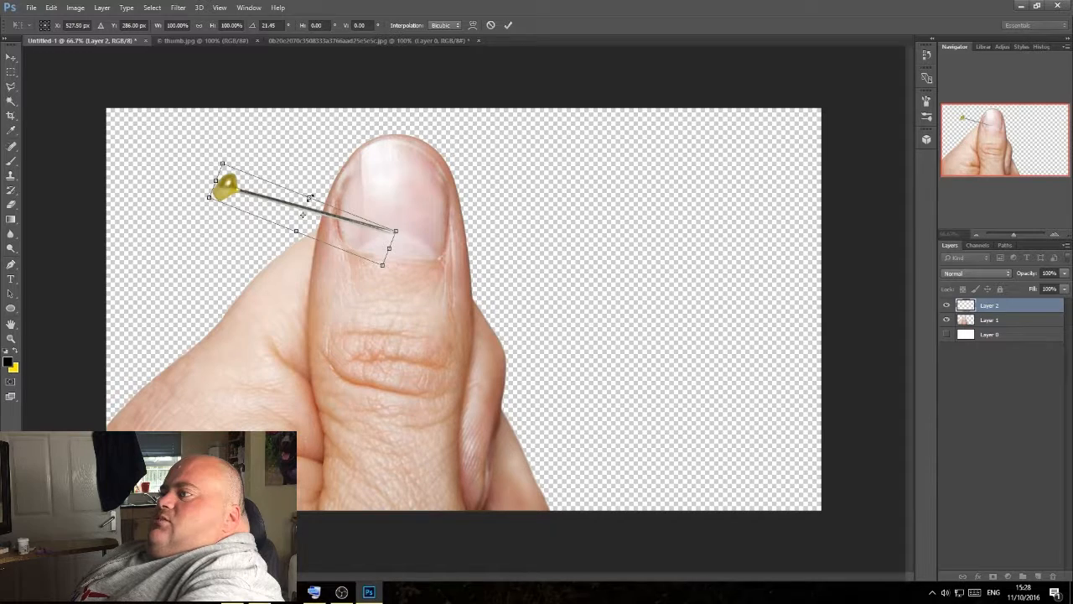
drag(312, 193, 319, 181)
drag(233, 153, 332, 166)
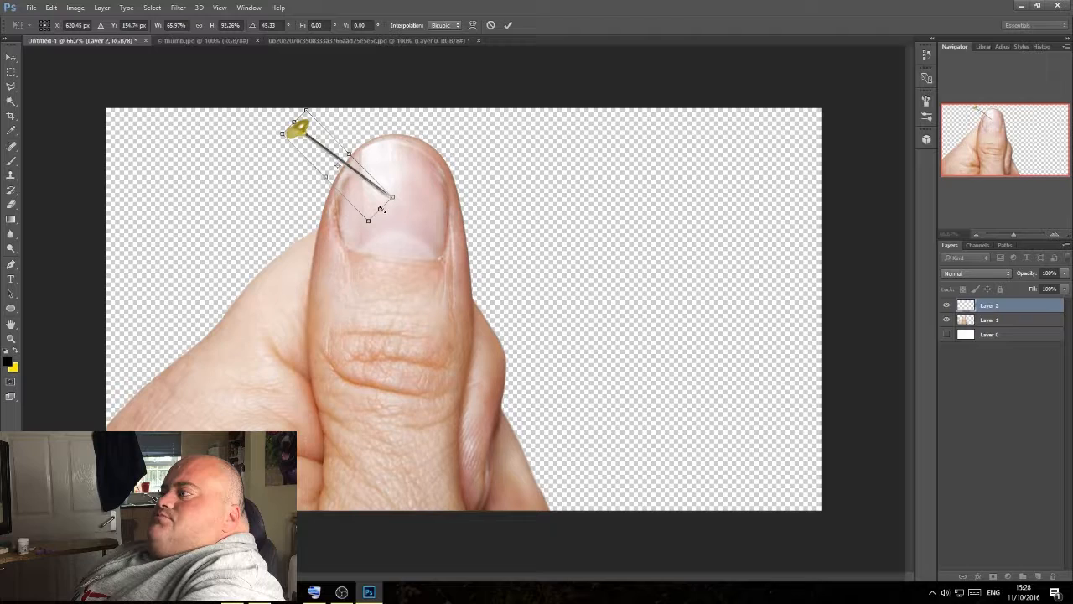
click(508, 24)
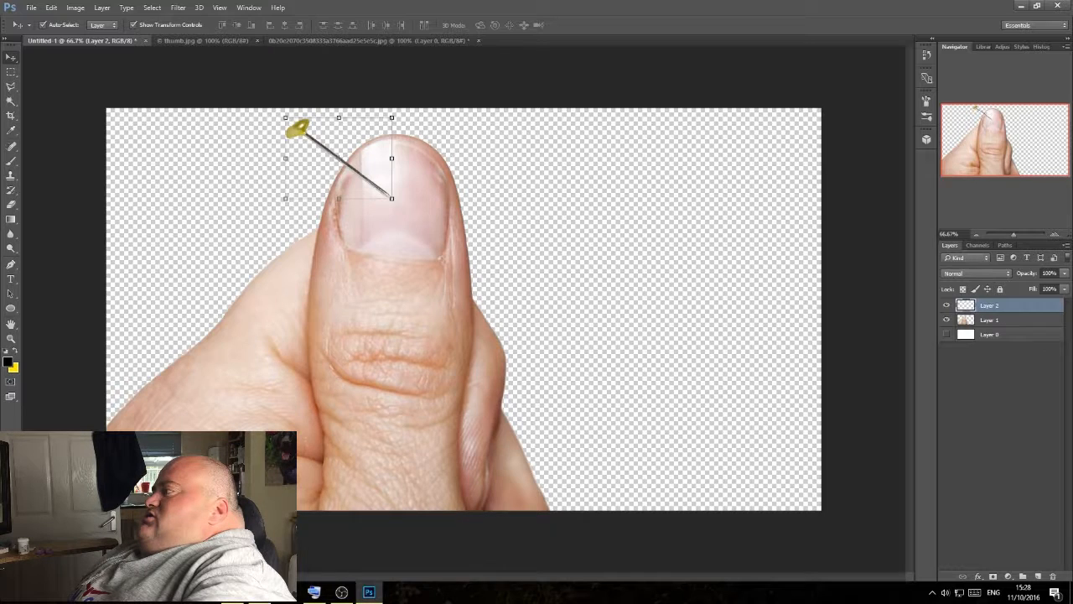
- Add a new layer, paste a second copy of the pin, and place that layer beneath the thumb layer
click(1038, 577)
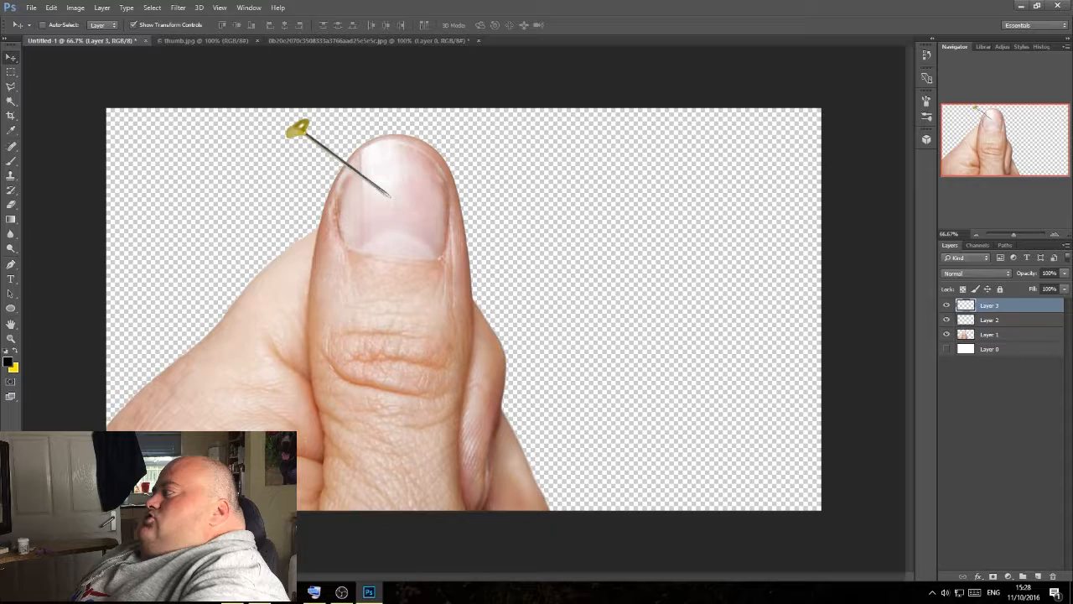
key(ctrl+v)
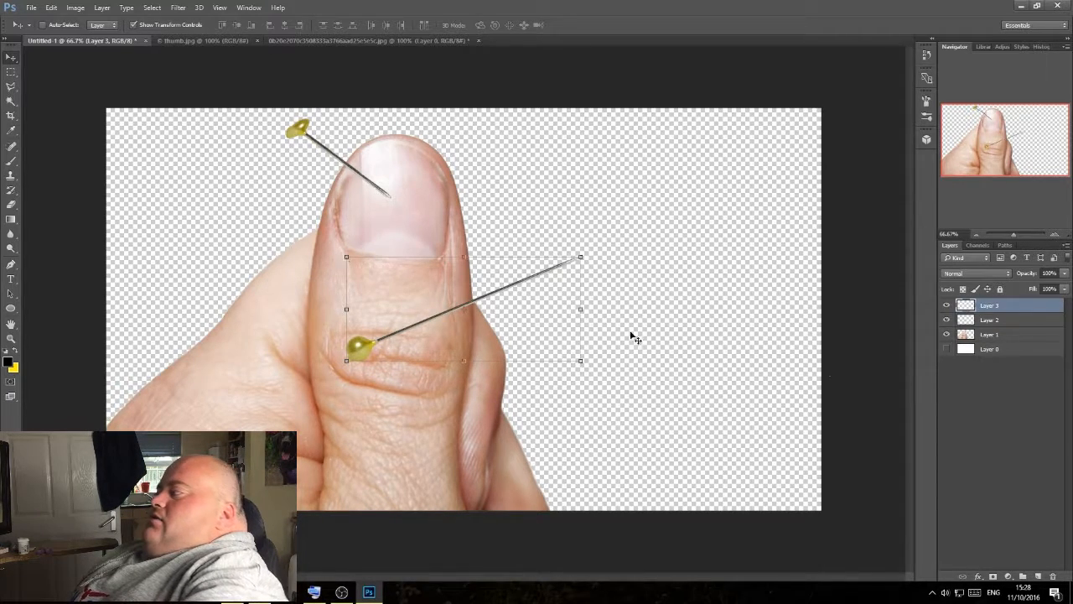
drag(990, 305, 990, 342)
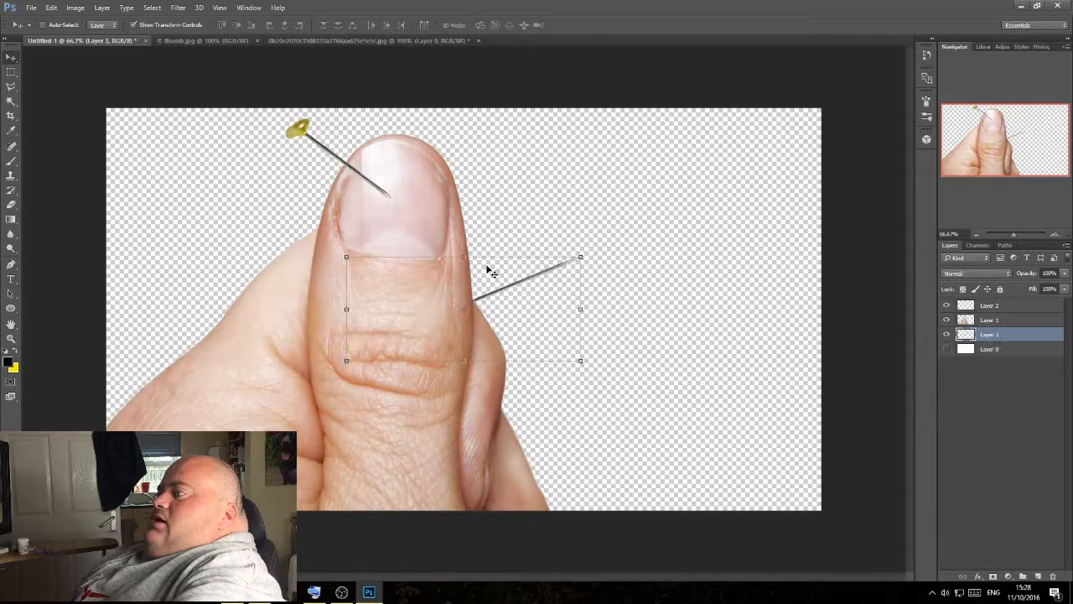
- Rotate the second pin about 72° and shrink it to about 51% width so only its tip protrudes from the thumb's right side
drag(585, 250, 553, 385)
drag(499, 330, 468, 278)
drag(338, 171, 481, 251)
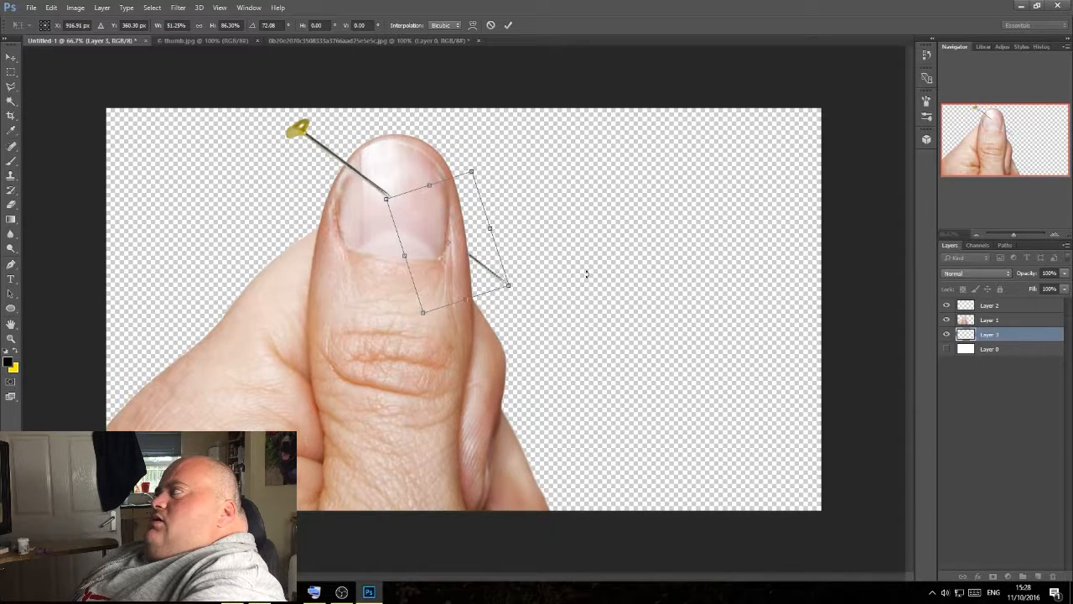
click(508, 25)
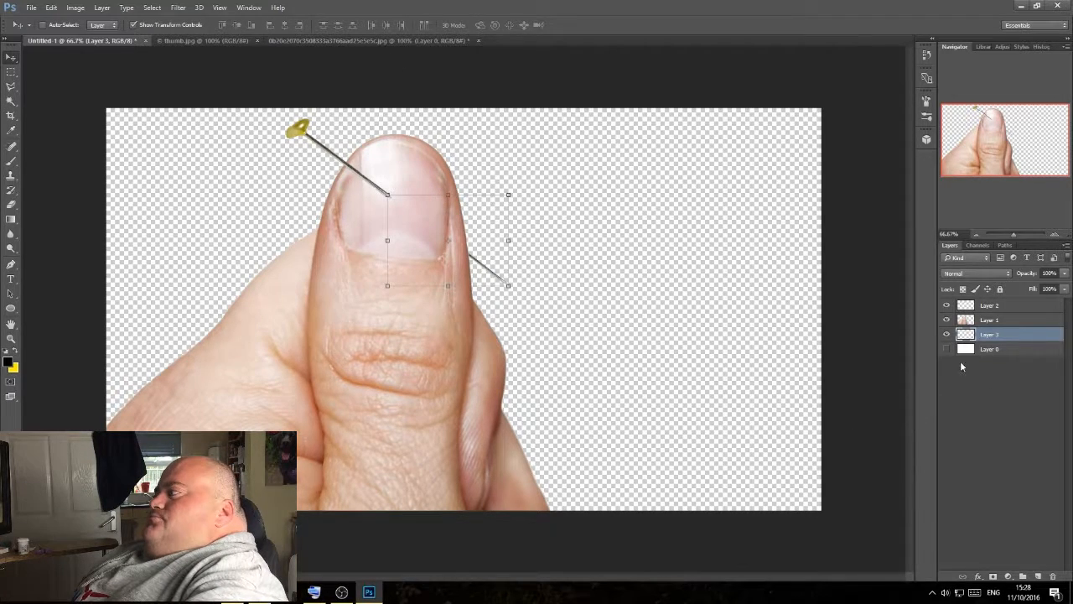
- Select the hidden white background layer, Layer 0, and set the foreground color to bright red
click(989, 349)
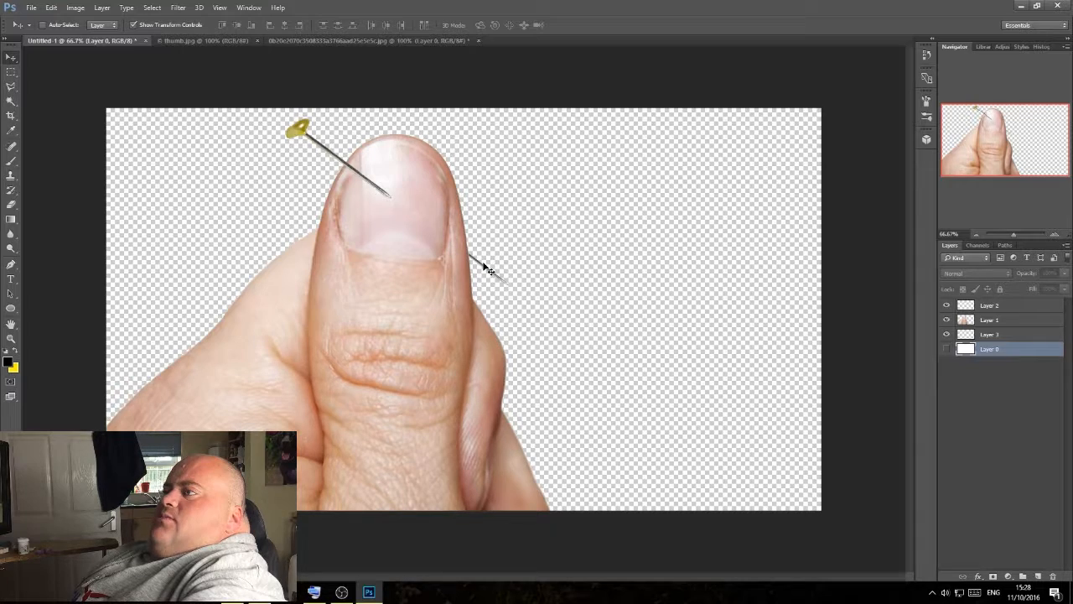
click(9, 361)
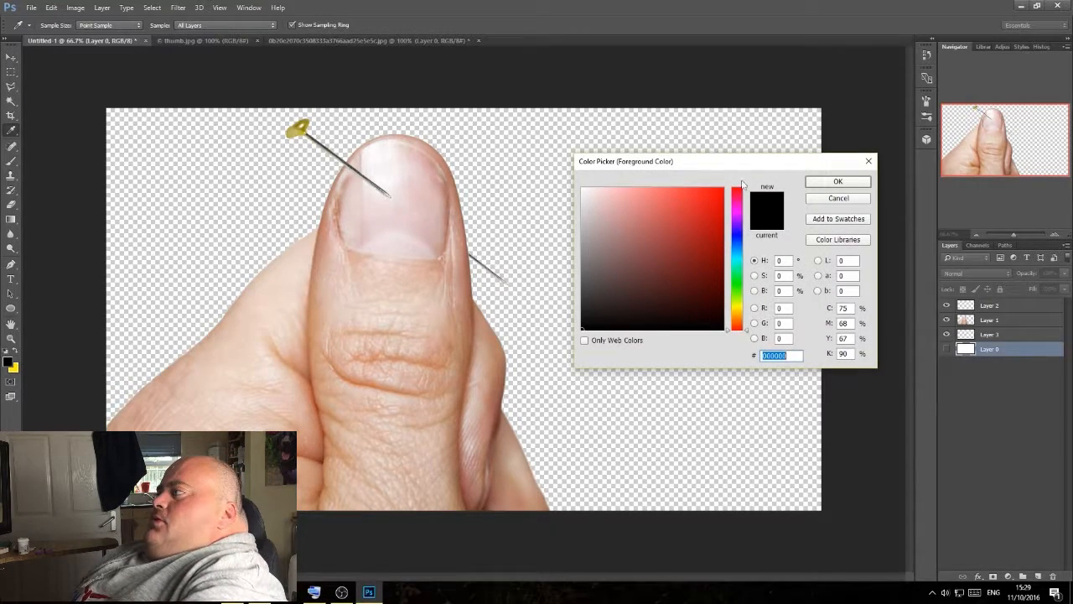
text(ff0000)
drag(707, 231, 730, 208)
click(858, 181)
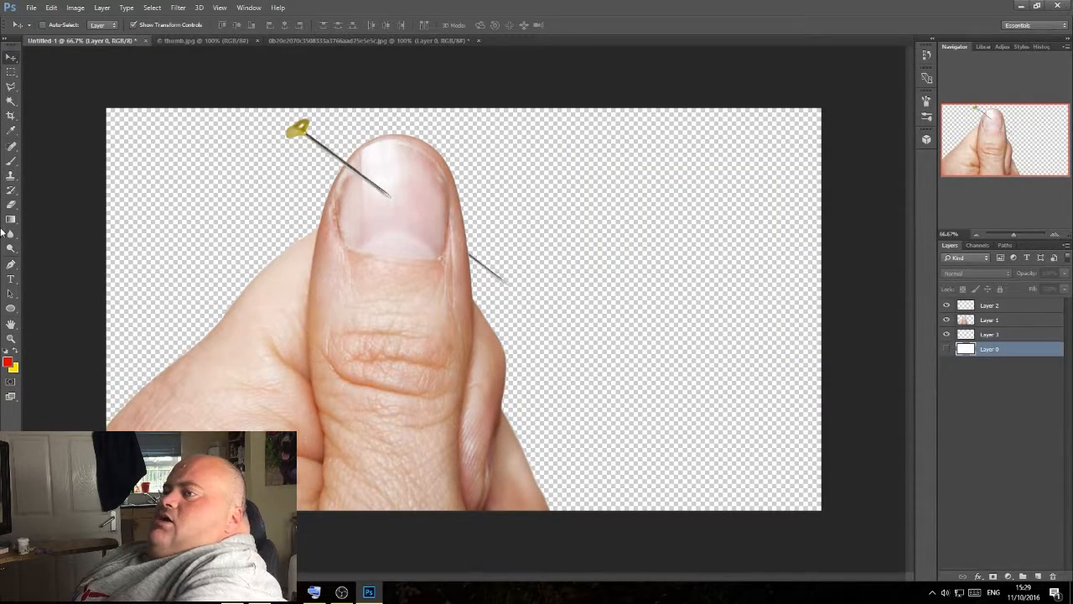
- Show Layer 0 and paint the visible background around the thumb red with a large brush
click(12, 162)
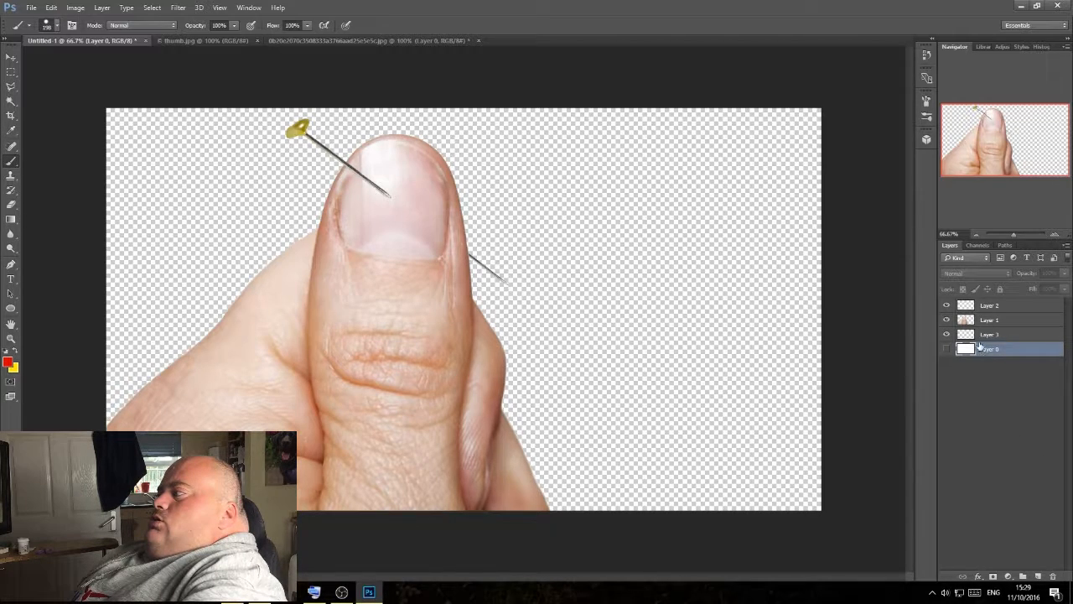
click(947, 349)
mouse_move(545, 225)
mouse_down()
mouse_move(618, 240)
mouse_move(404, 273)
mouse_move(336, 164)
mouse_move(750, 298)
mouse_move(863, 173)
mouse_move(867, 232)
mouse_move(556, 378)
mouse_move(375, 392)
mouse_move(495, 369)
mouse_move(947, 406)
mouse_move(189, 163)
mouse_move(349, 260)
mouse_move(204, 179)
mouse_up()
mouse_move(126, 310)
mouse_down()
mouse_move(168, 369)
mouse_move(131, 293)
mouse_up()
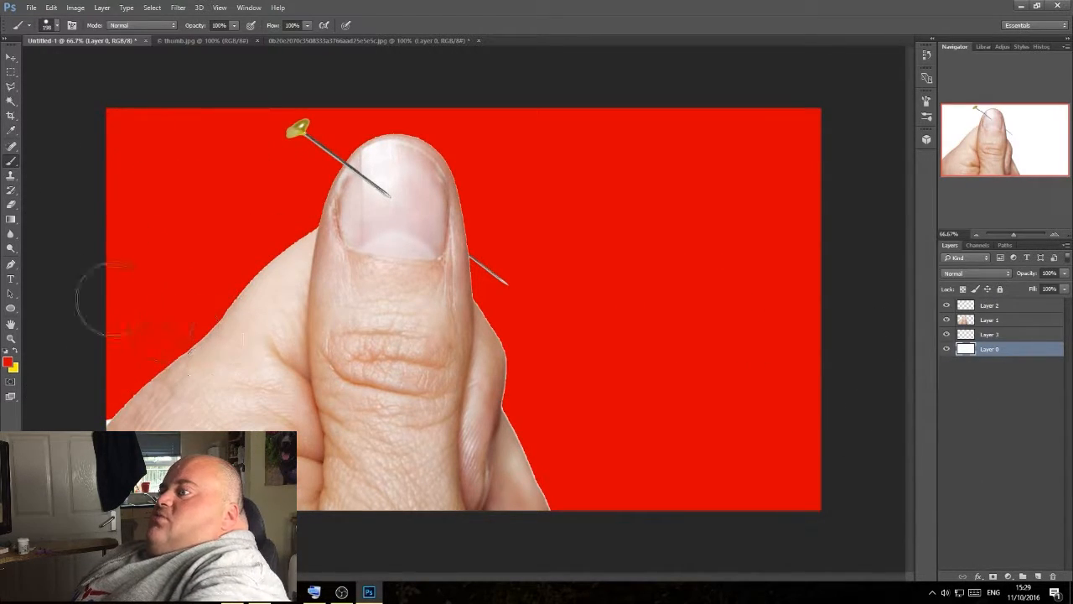
drag(92, 374, 114, 402)
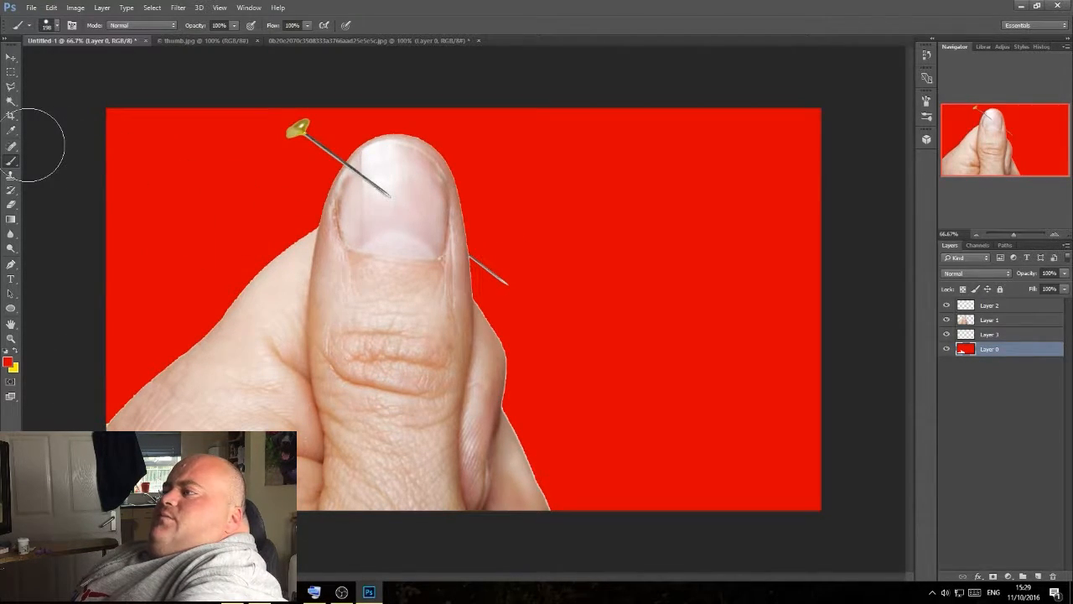
- Set the brush to 44 px with a softer hardness and select the thumb layer, Layer 1
right_click(143, 148)
drag(252, 174, 212, 174)
click(222, 200)
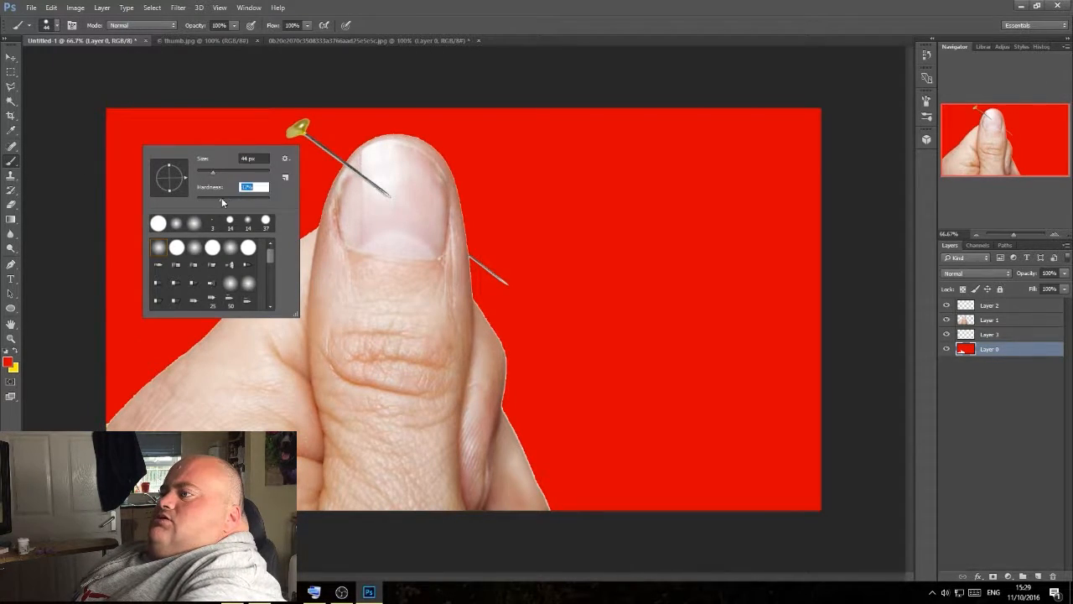
click(379, 269)
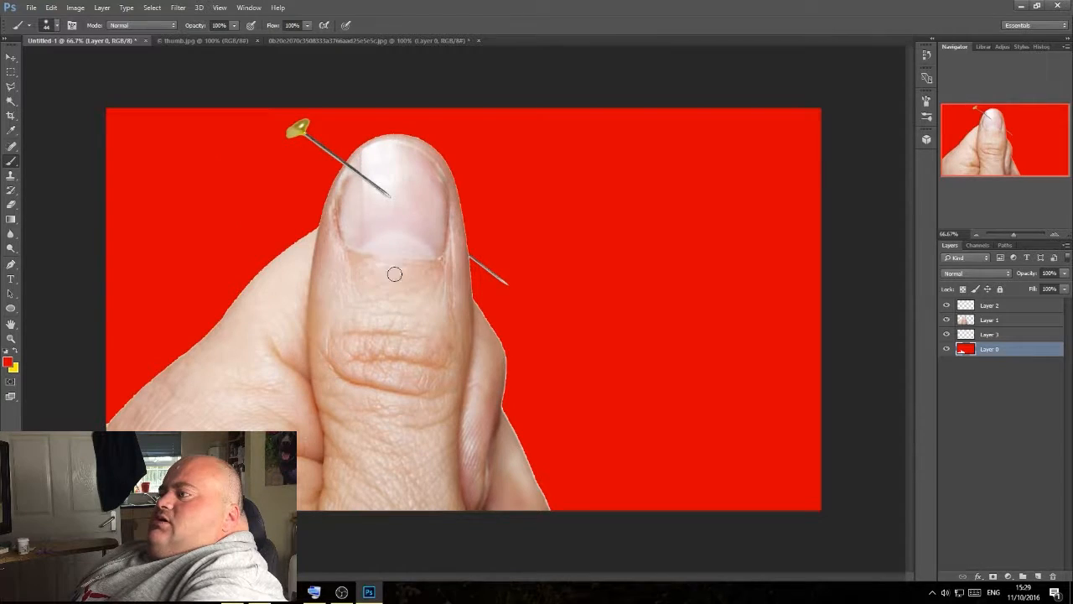
click(992, 321)
mouse_move(388, 265)
mouse_down()
mouse_move(427, 272)
mouse_move(402, 267)
mouse_move(441, 252)
mouse_move(432, 241)
mouse_move(454, 252)
mouse_move(427, 252)
mouse_up()
click(51, 7)
click(72, 19)
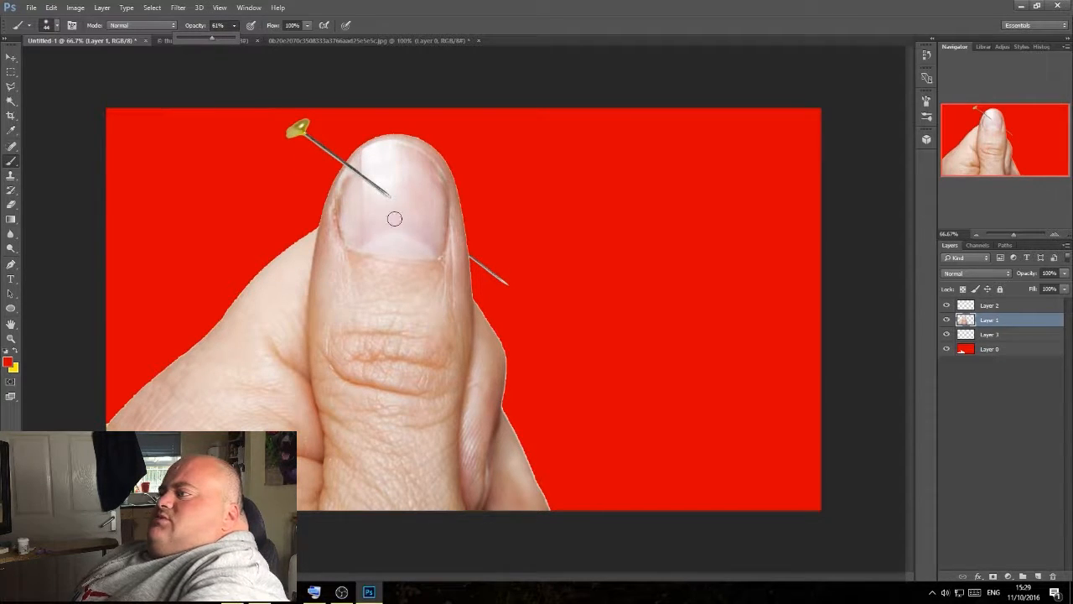
mouse_move(374, 248)
mouse_down()
mouse_move(435, 250)
mouse_move(420, 263)
mouse_move(400, 254)
mouse_move(396, 266)
mouse_move(420, 275)
mouse_move(451, 261)
mouse_move(445, 238)
mouse_move(403, 223)
mouse_move(360, 257)
mouse_move(352, 240)
mouse_move(377, 249)
mouse_up()
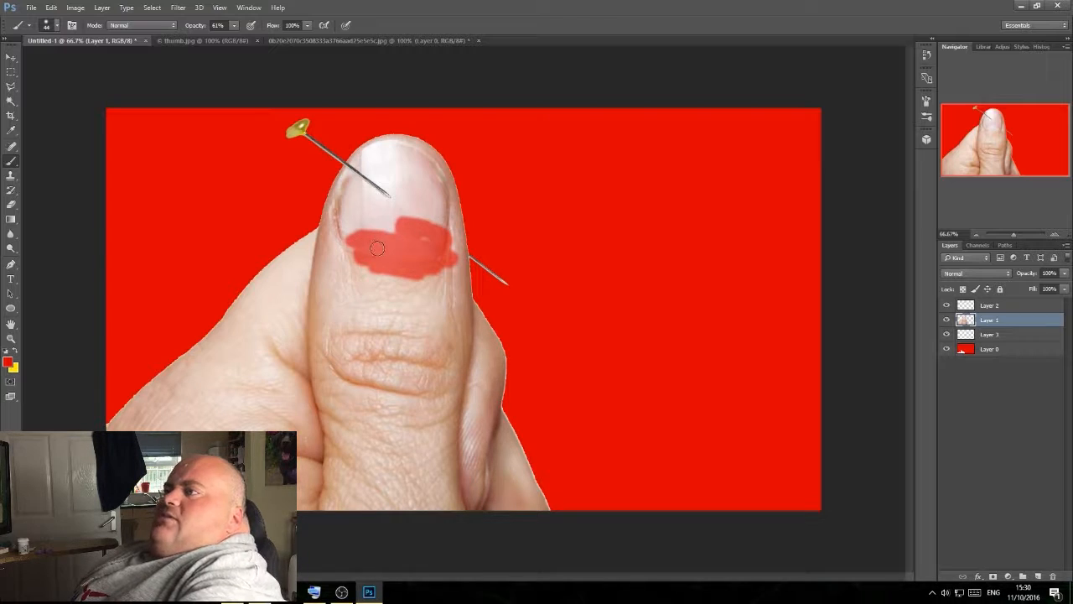
click(51, 7)
click(57, 17)
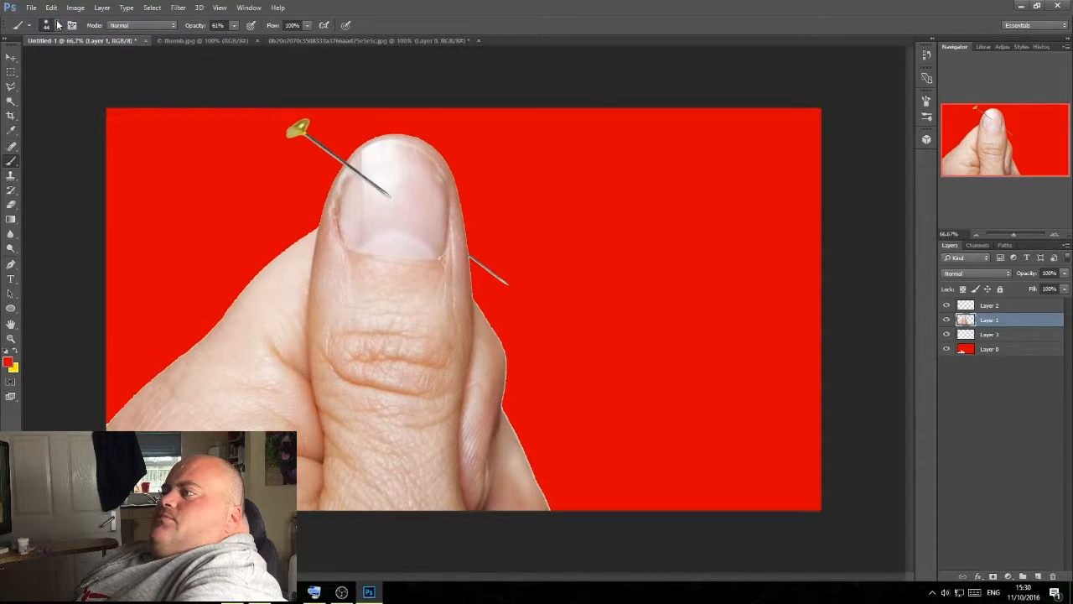
- Set the foreground color to dark red #a00808 and paint blood across the nail's base at 61% brush opacity
click(7, 361)
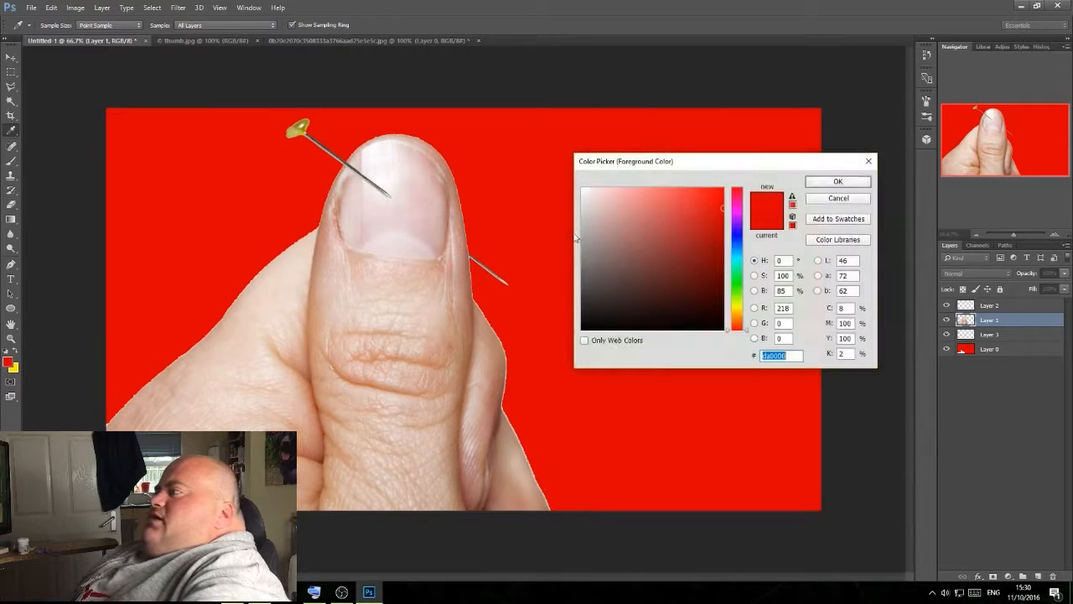
click(717, 242)
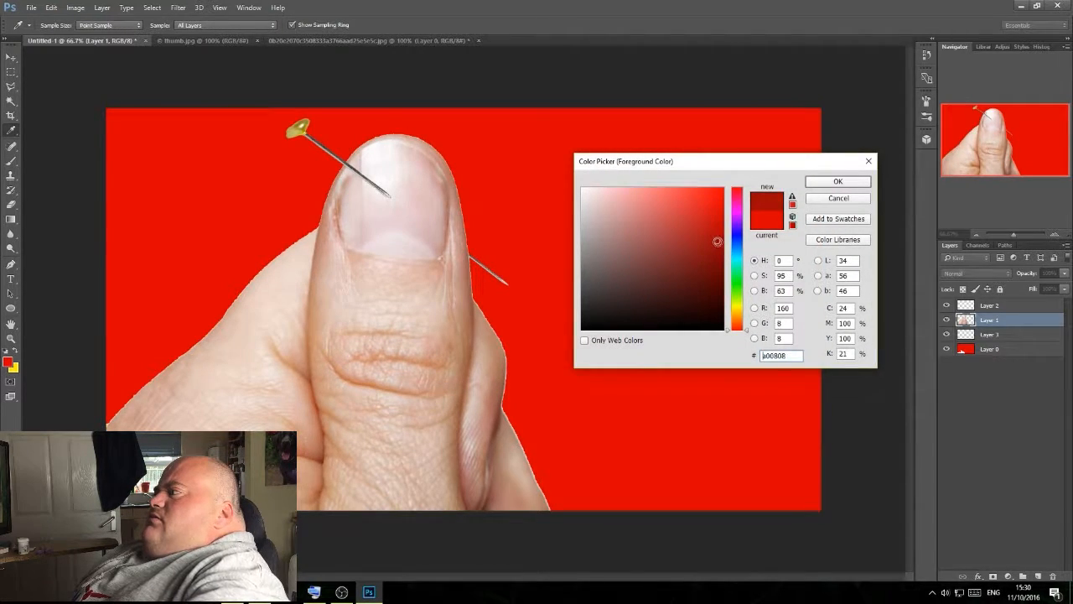
click(826, 183)
mouse_move(453, 252)
mouse_down()
mouse_move(419, 265)
mouse_move(354, 239)
mouse_move(403, 261)
mouse_move(416, 255)
mouse_move(400, 247)
mouse_move(422, 230)
mouse_move(392, 228)
mouse_move(415, 212)
mouse_move(396, 199)
mouse_move(417, 217)
mouse_move(403, 216)
mouse_move(436, 233)
mouse_move(383, 227)
mouse_move(452, 253)
mouse_move(394, 231)
mouse_move(361, 243)
mouse_move(442, 226)
mouse_move(345, 231)
mouse_move(358, 248)
mouse_move(362, 226)
mouse_move(350, 227)
mouse_move(363, 221)
mouse_move(346, 230)
mouse_move(366, 223)
mouse_move(336, 224)
mouse_up()
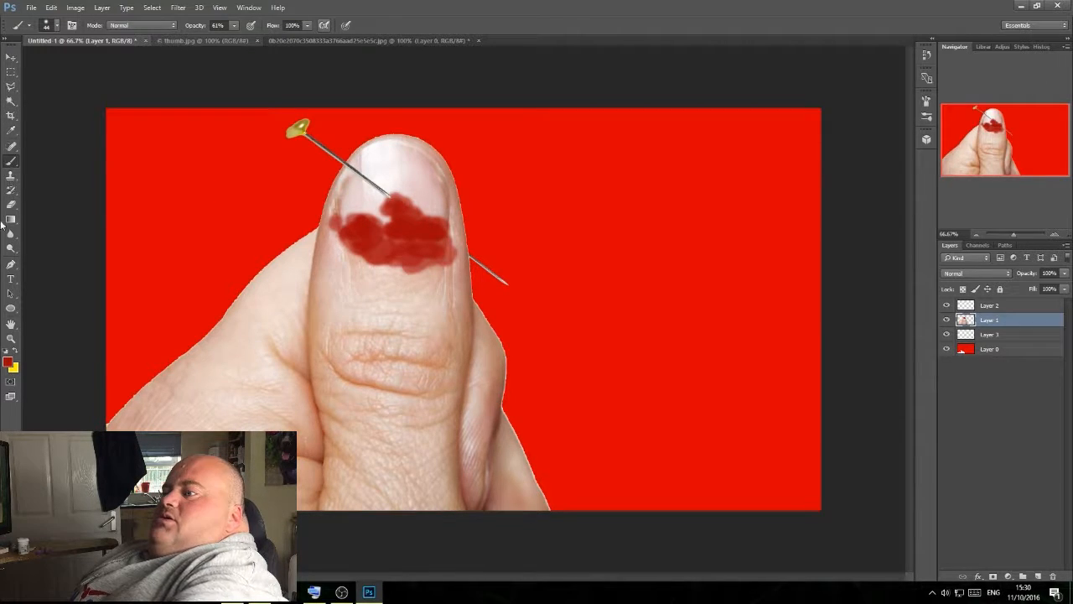
- Create a text box covering the empty area to the right of the thumb and move its layer above all others
click(10, 280)
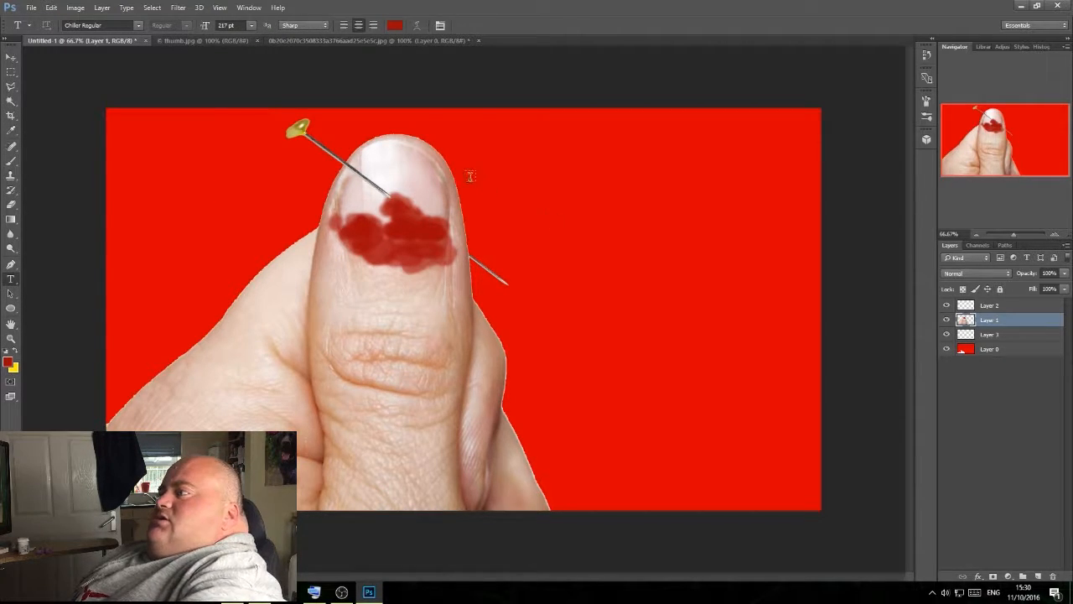
drag(461, 126, 854, 423)
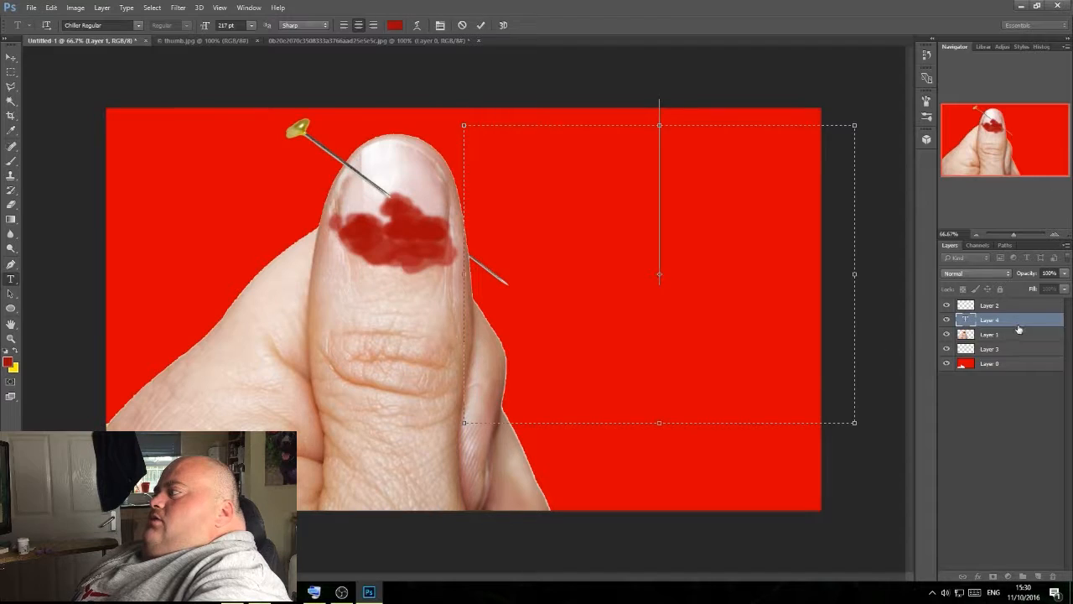
drag(1006, 327, 1008, 305)
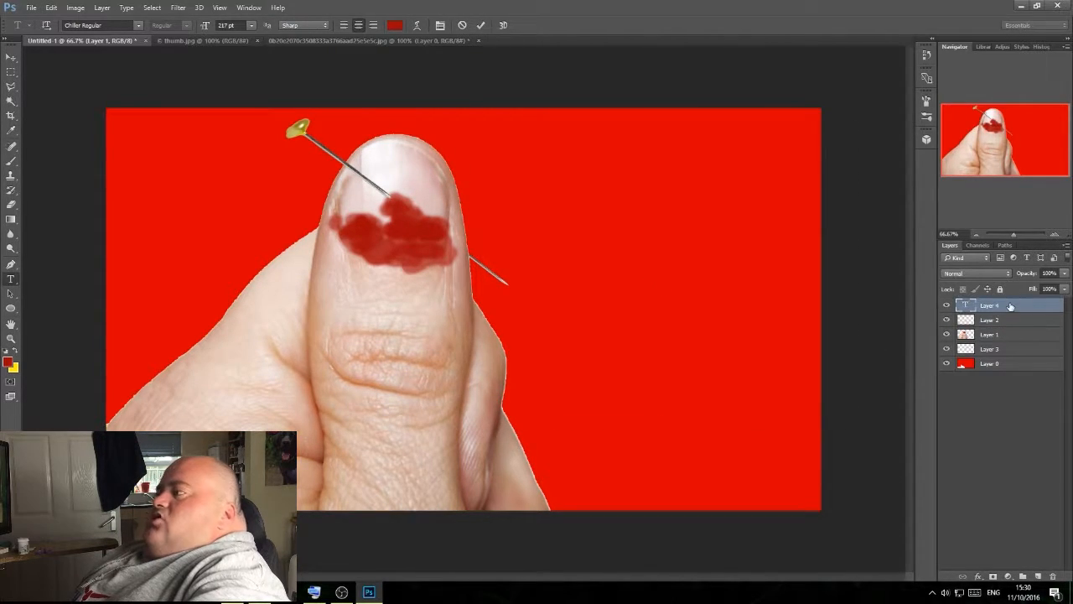
double_click(971, 307)
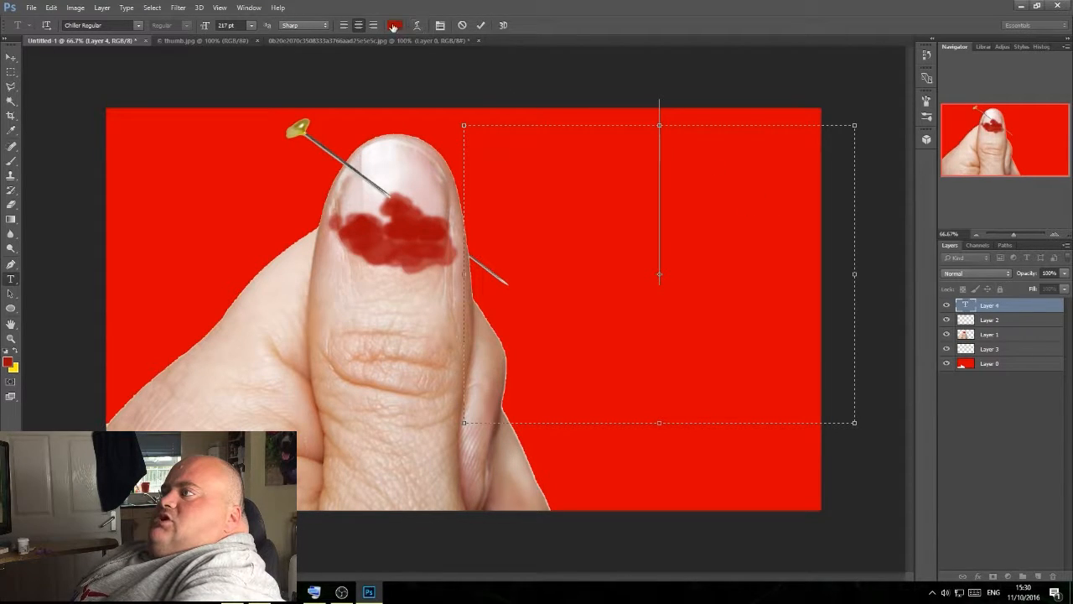
- Set the text color to bright yellow and the font to Gill Sans Ultra Bold Condensed Regular
click(395, 26)
click(736, 308)
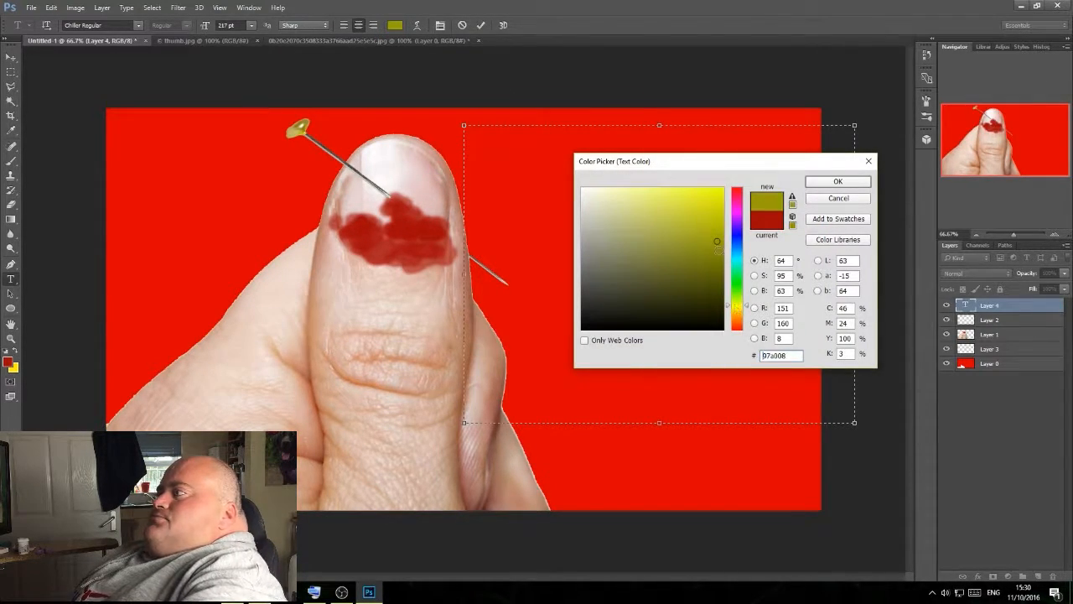
click(837, 181)
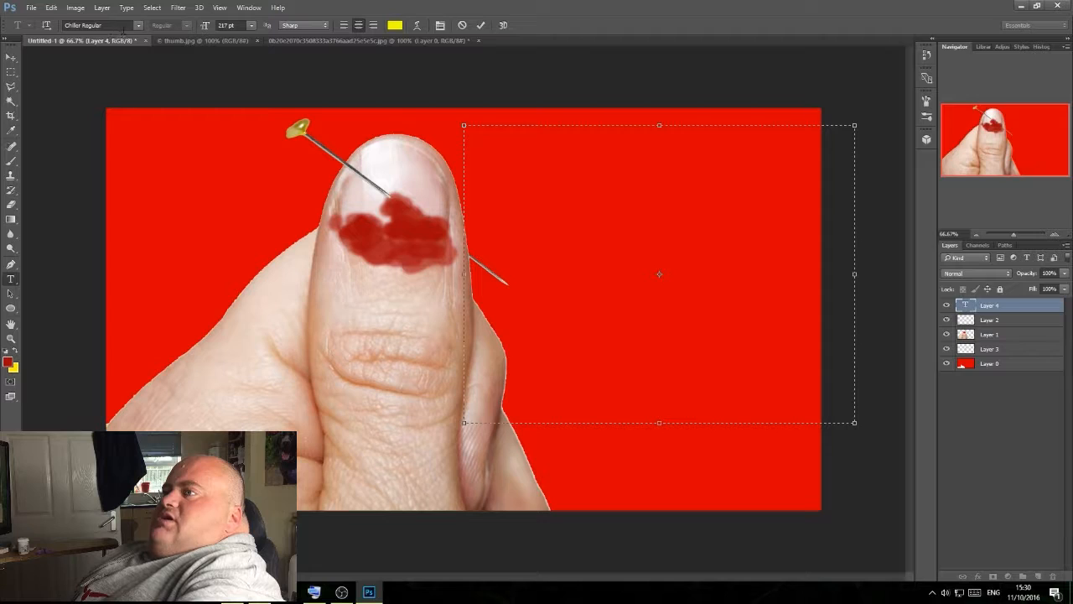
click(139, 26)
scroll(235, 117, down, 12)
scroll(243, 170, down, 10)
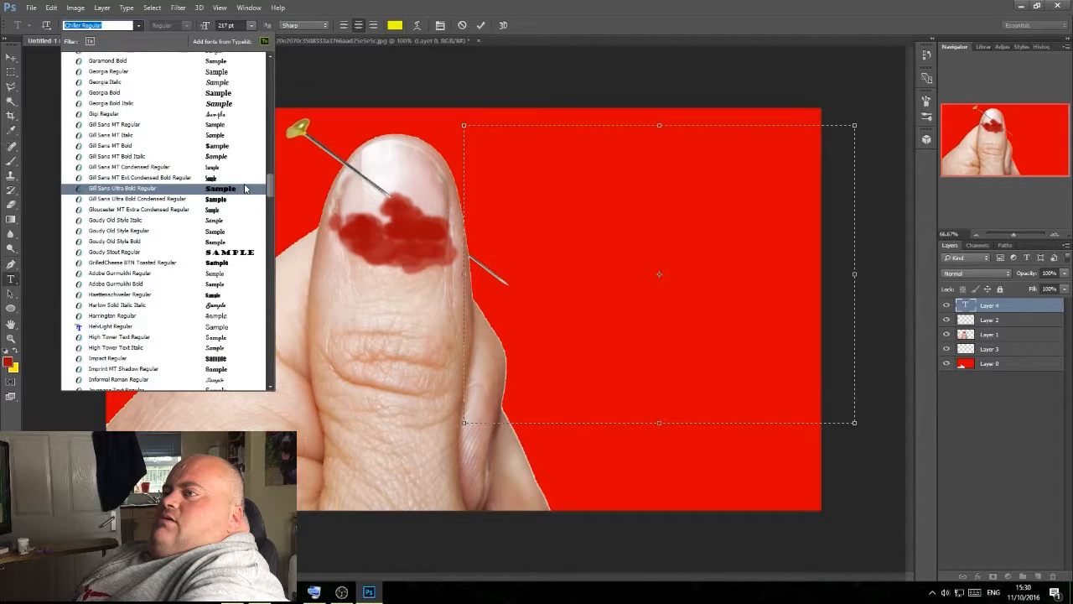
click(134, 199)
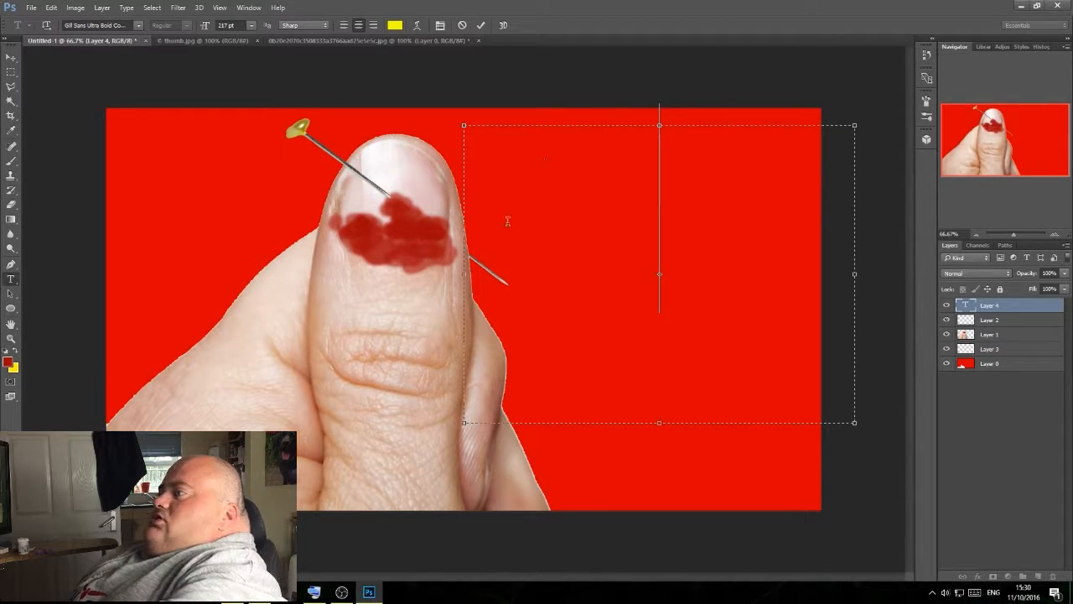
- Widen the text box, enter the title "HOW TO:" at 122 pt, and shrink the box around the text
drag(464, 273, 356, 273)
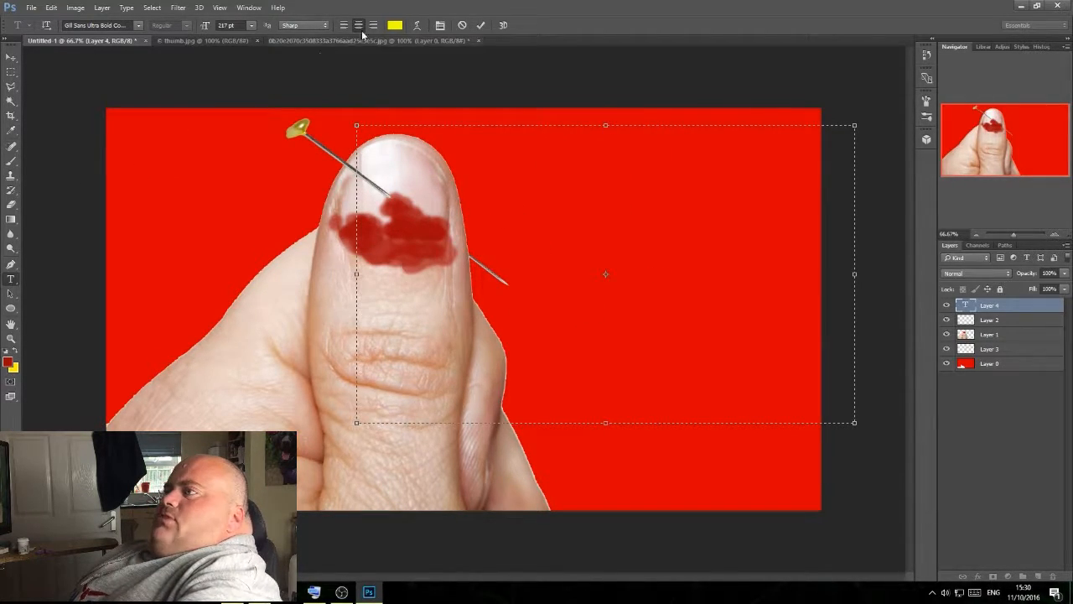
drag(202, 25, 153, 20)
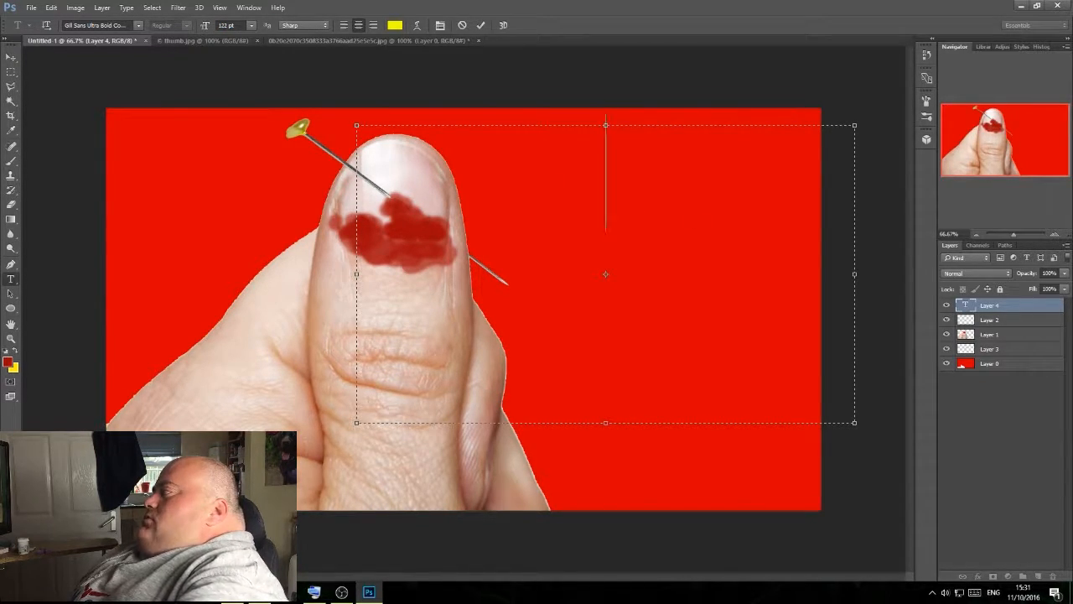
text(HOW)
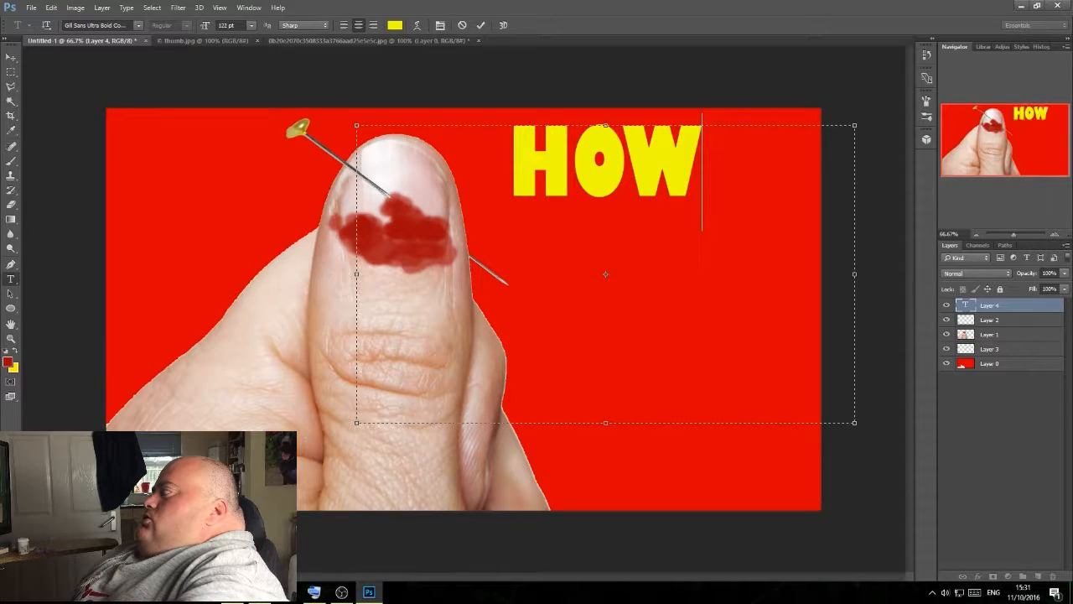
text( T)
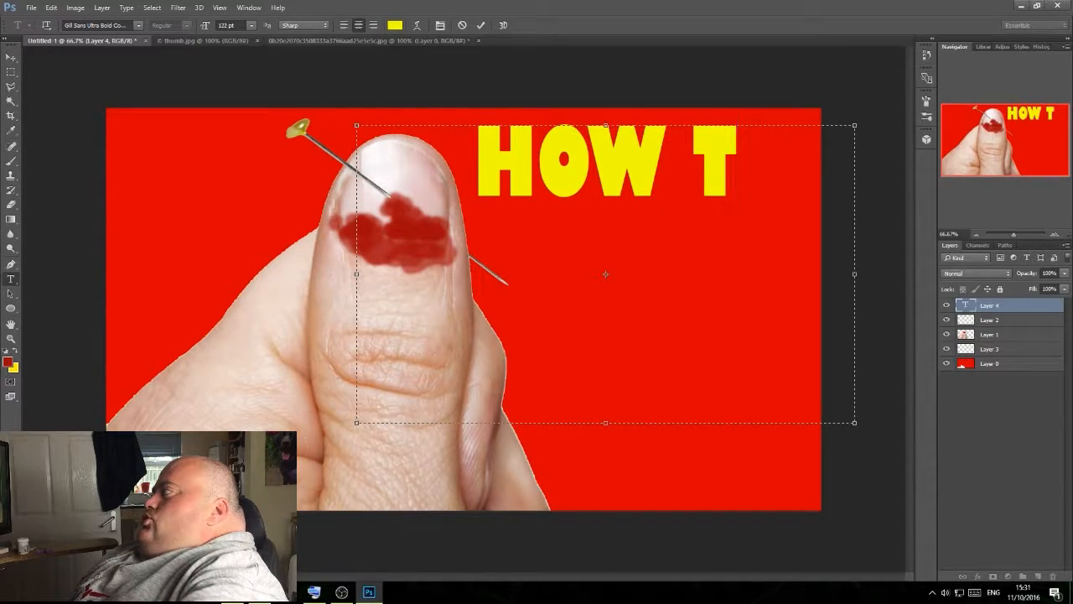
text(O)
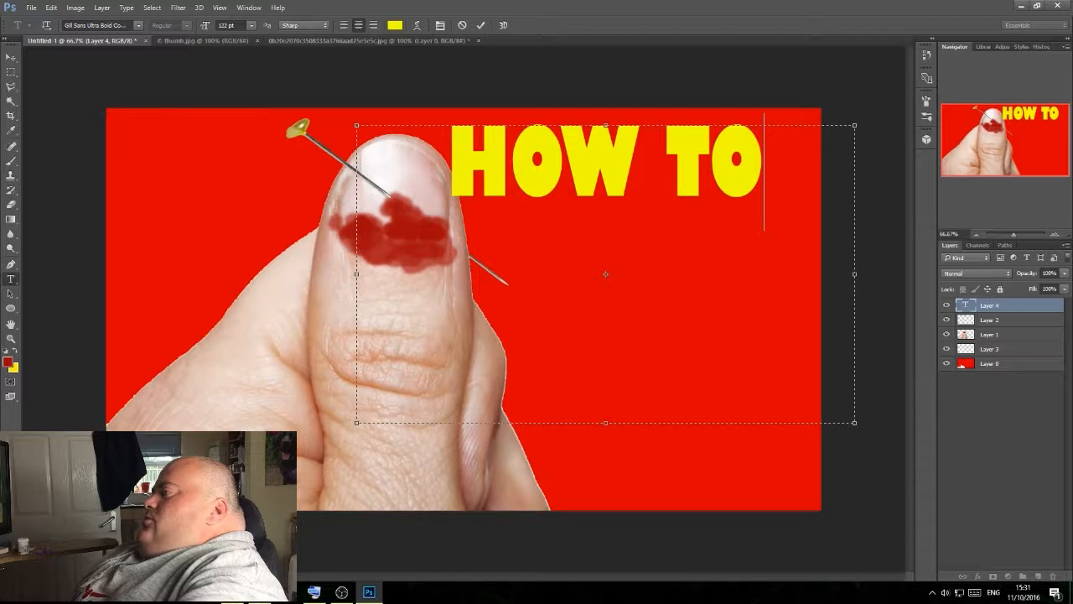
text(:)
drag(855, 422, 701, 207)
click(479, 25)
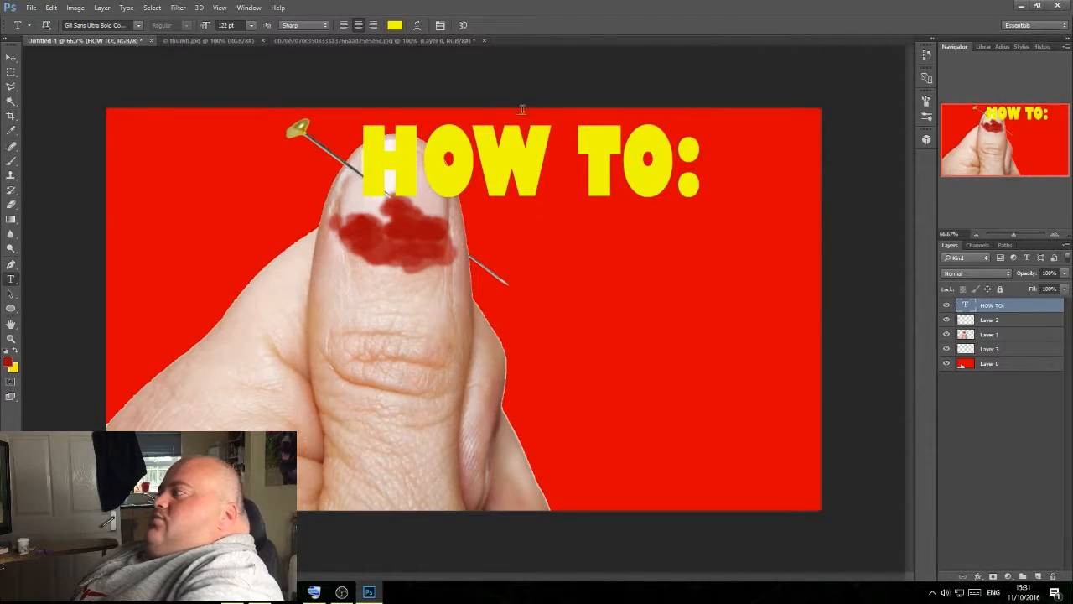
- Add a drop shadow to the HOW TO: text layer and set the shadow color to black (#000000)
key(h)
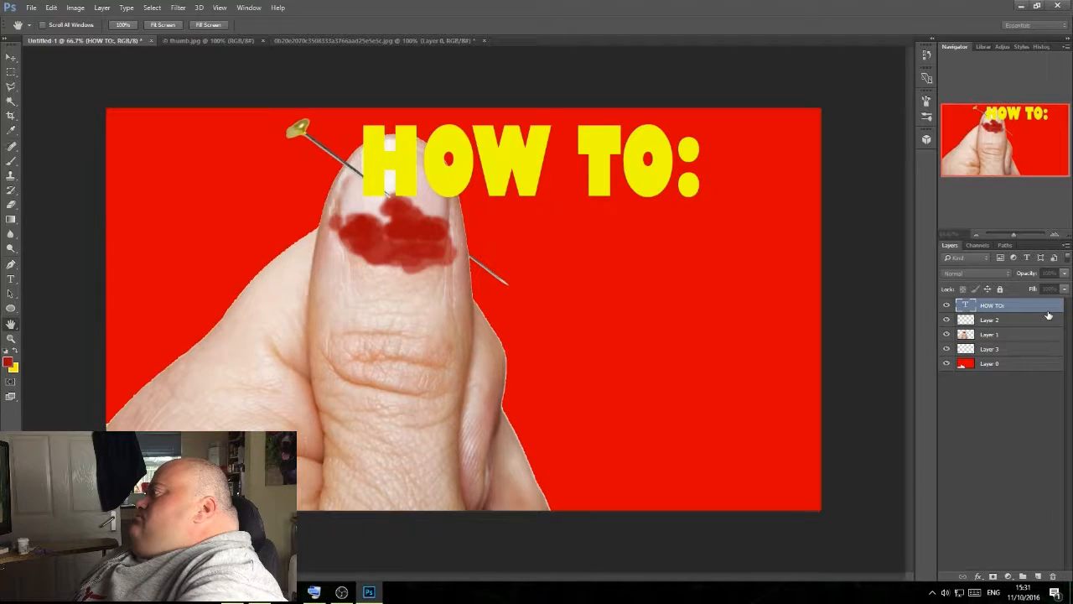
drag(607, 226, 488, 253)
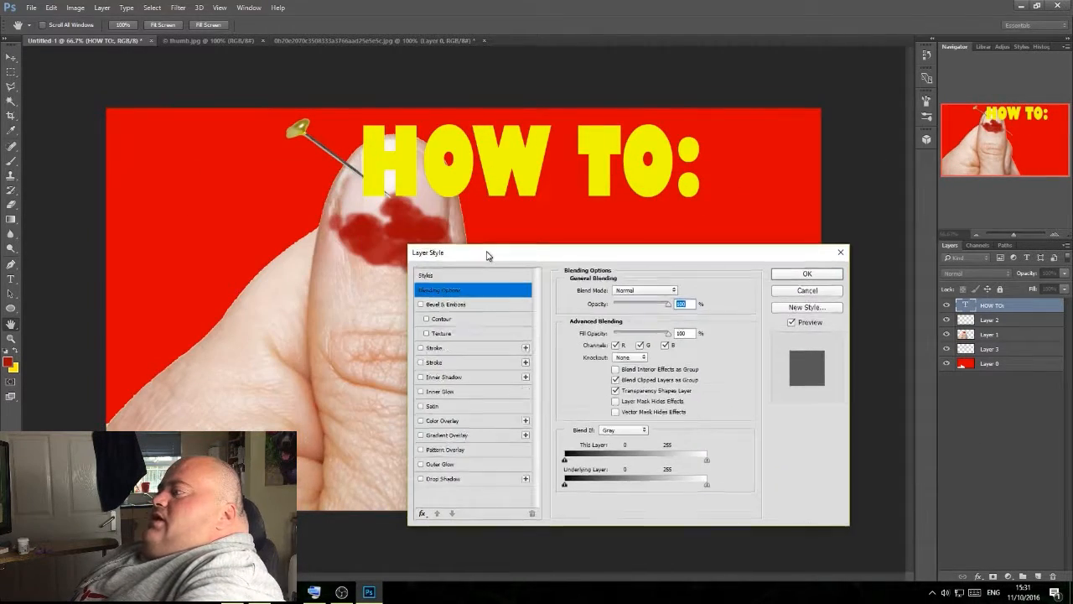
click(433, 478)
drag(583, 248, 608, 252)
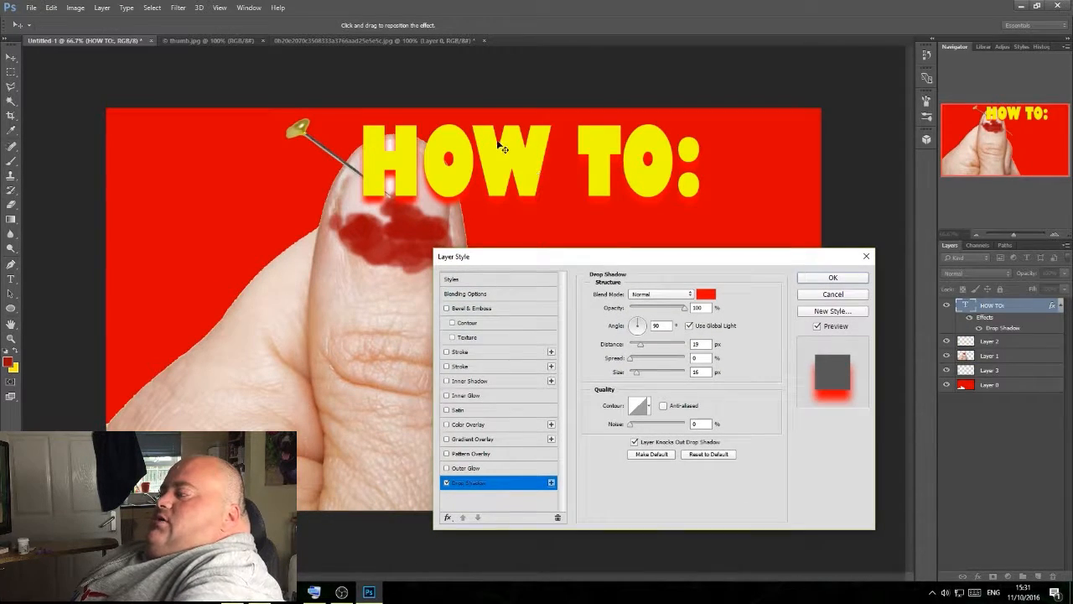
click(690, 294)
click(704, 297)
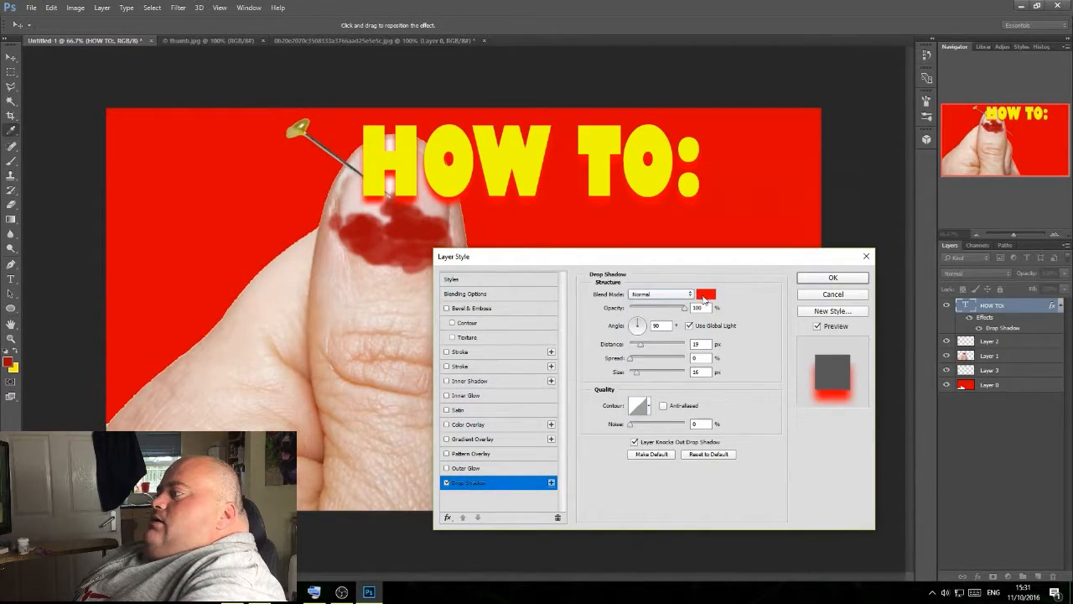
click(704, 297)
click(583, 328)
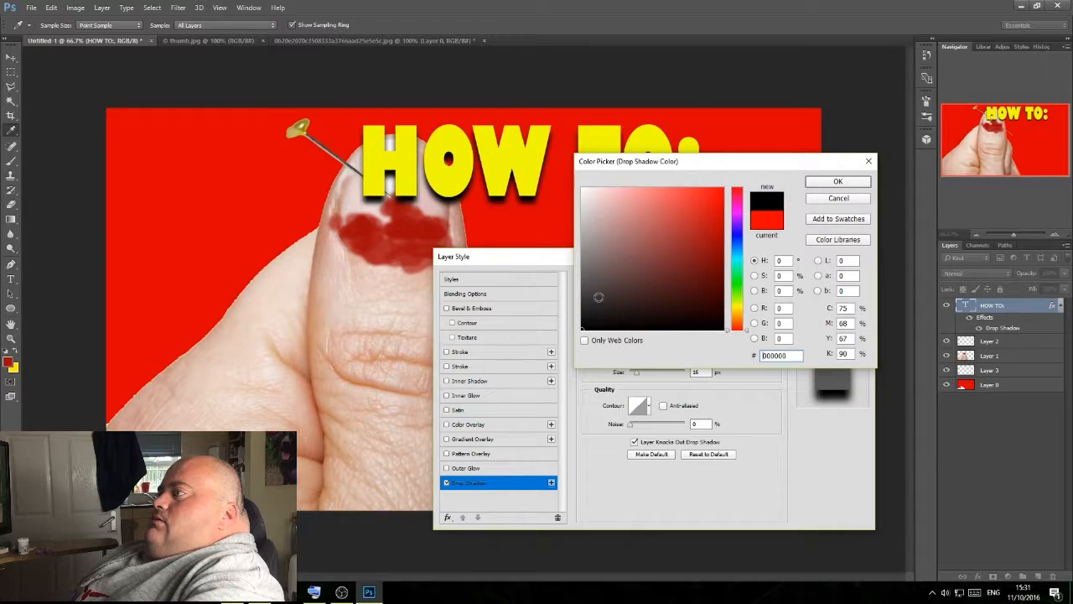
click(822, 185)
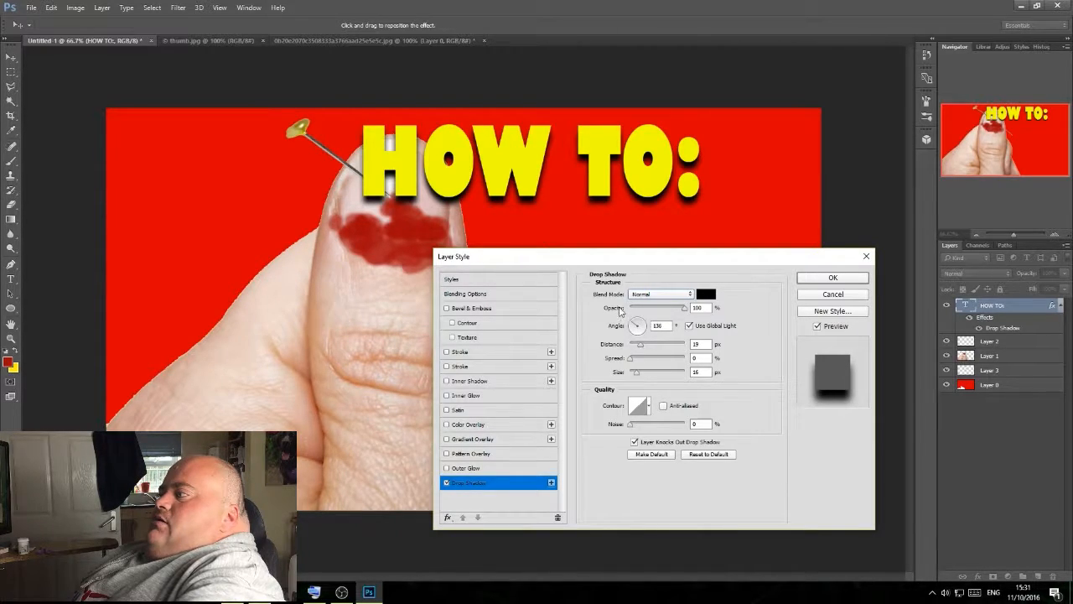
- Angle the drop shadow toward the lower right of the letters, adjust its distance slightly, and apply the layer style
drag(621, 311, 620, 311)
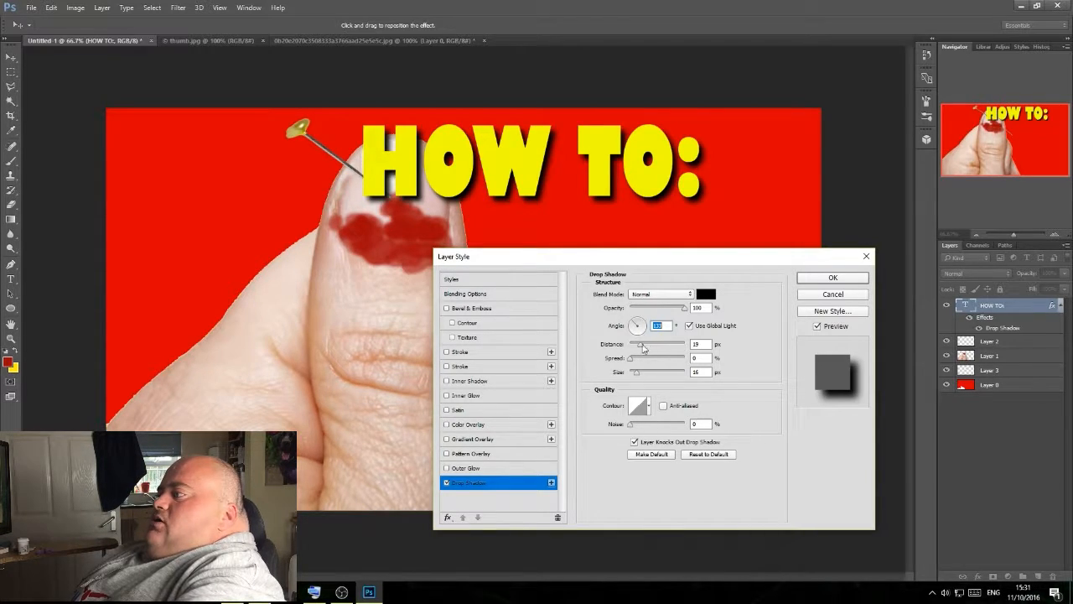
drag(641, 347, 645, 344)
click(834, 278)
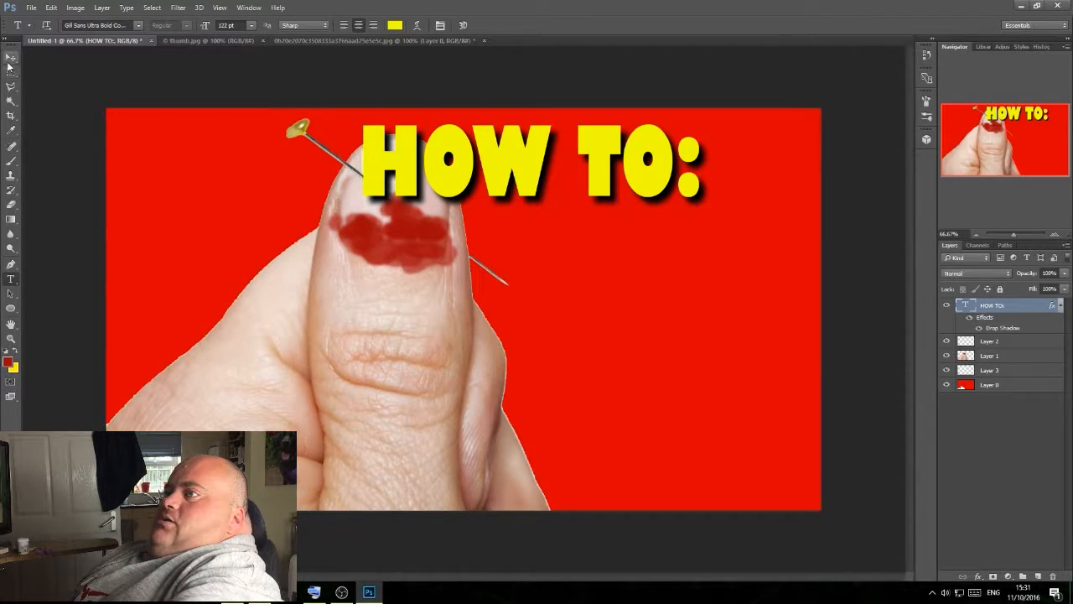
- Enlarge the title to about 110% width and 160% height in the canvas's upper-left corner, and place its layer directly above Layer 0
click(9, 59)
drag(708, 202, 762, 301)
drag(508, 193, 265, 159)
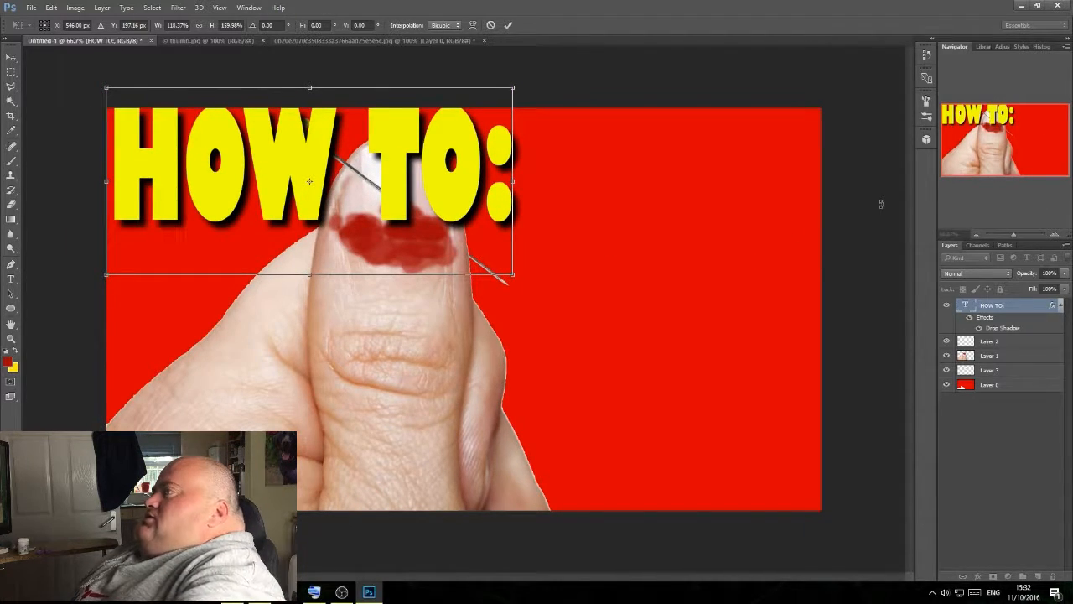
click(508, 25)
drag(992, 312, 1019, 383)
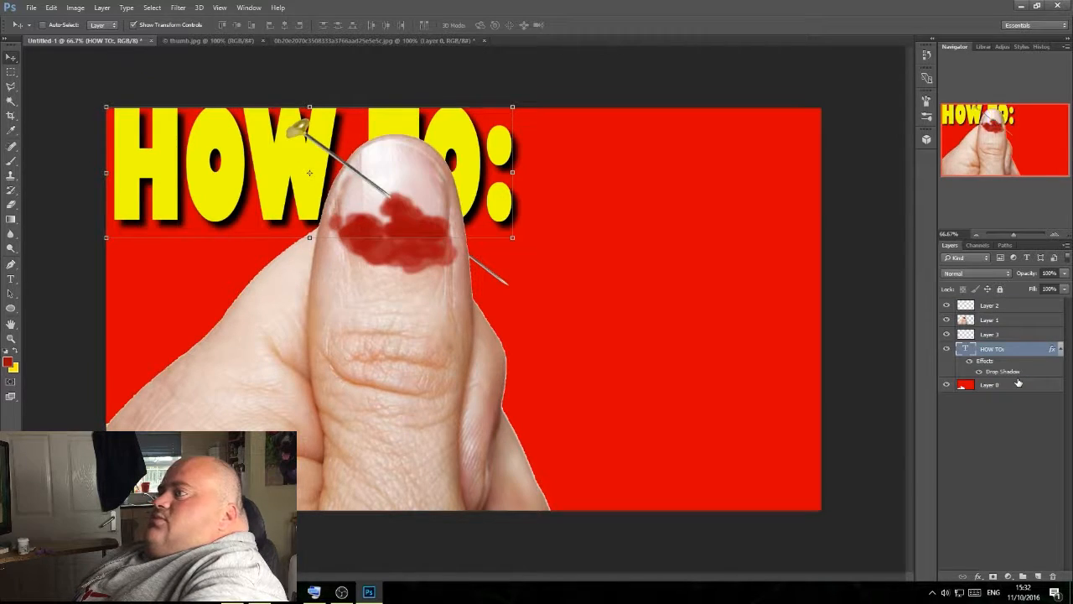
- Stretch the HOW TO: title to about 125% width and nudge it slightly down from the canvas's upper edge
drag(458, 146, 487, 148)
drag(642, 189, 644, 190)
drag(502, 151, 472, 161)
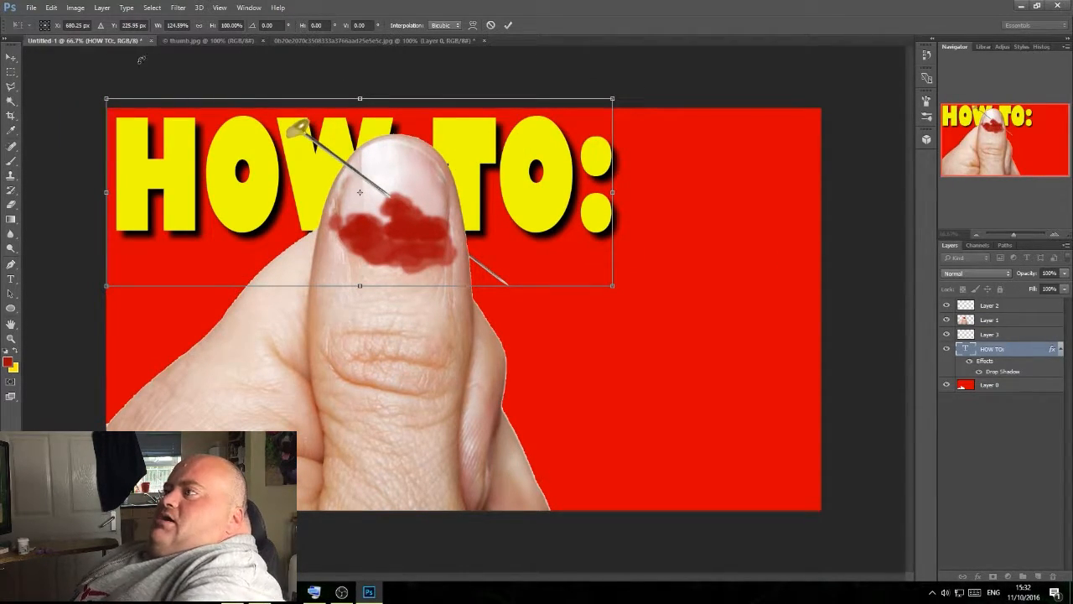
click(508, 24)
- Add the word CREATING in a new text box spanning the lower-right part of the canvas
click(11, 278)
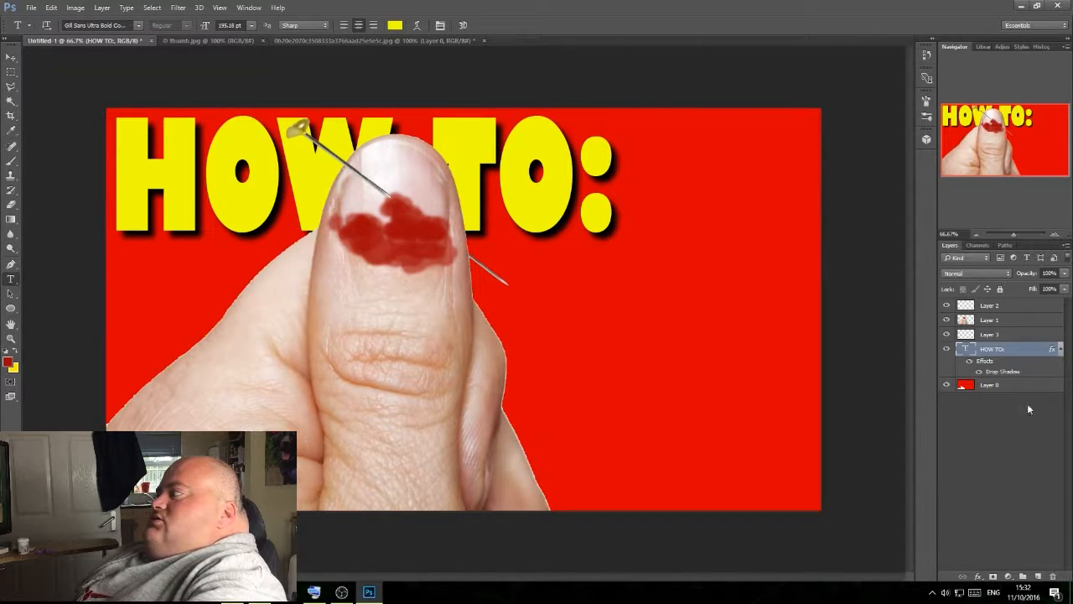
drag(330, 309, 816, 487)
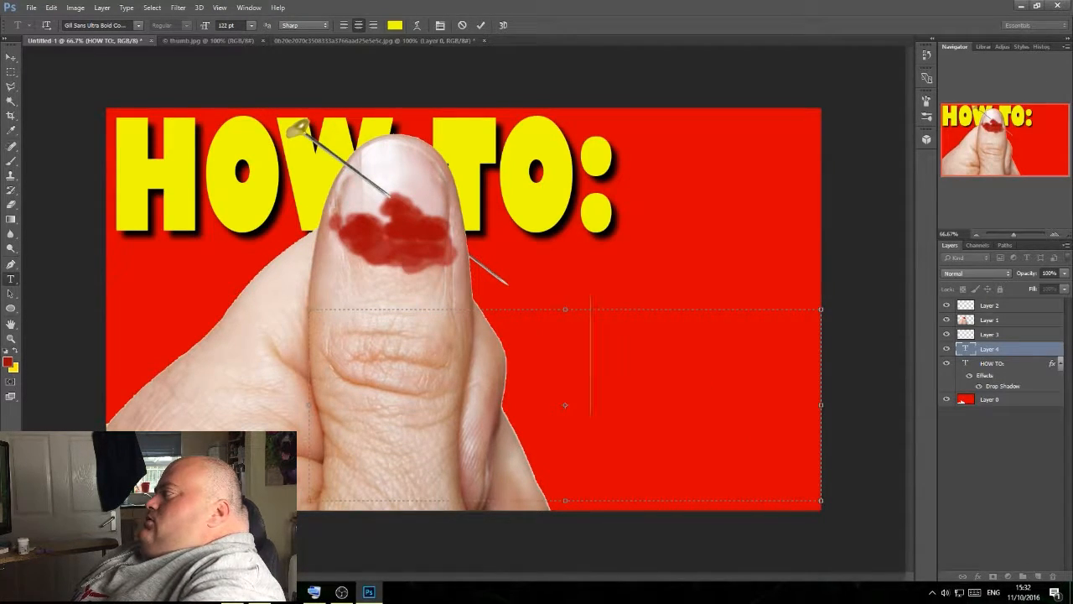
text(CRR)
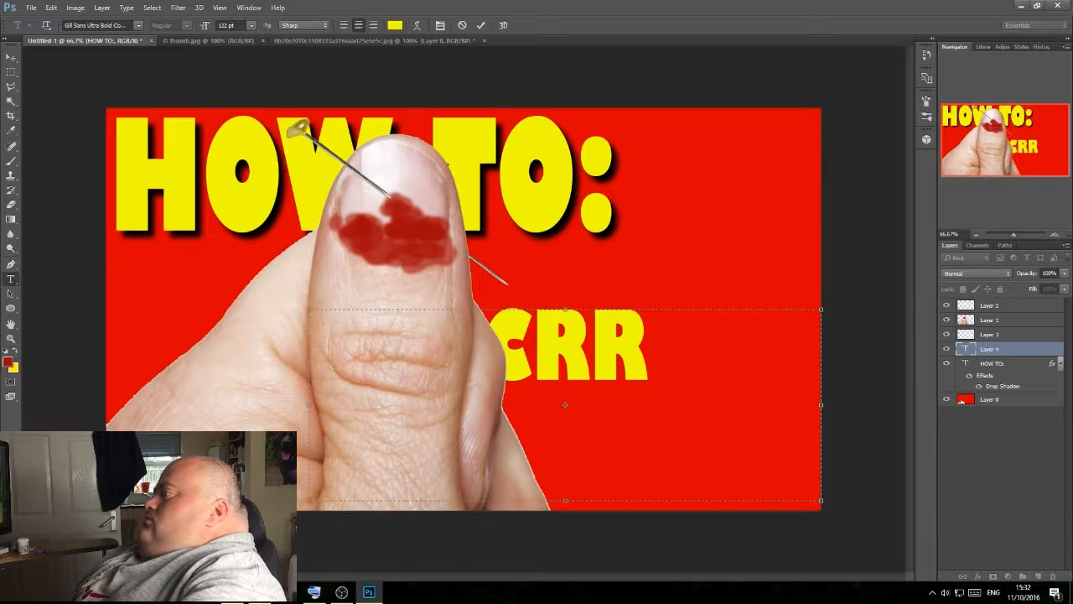
key(BackSpace)
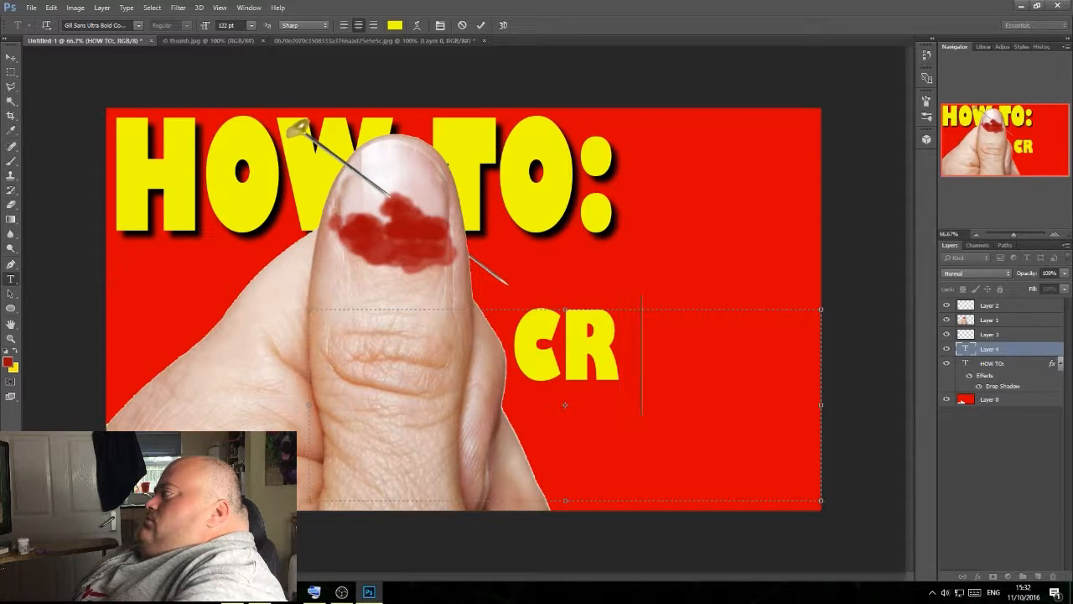
text(EA)
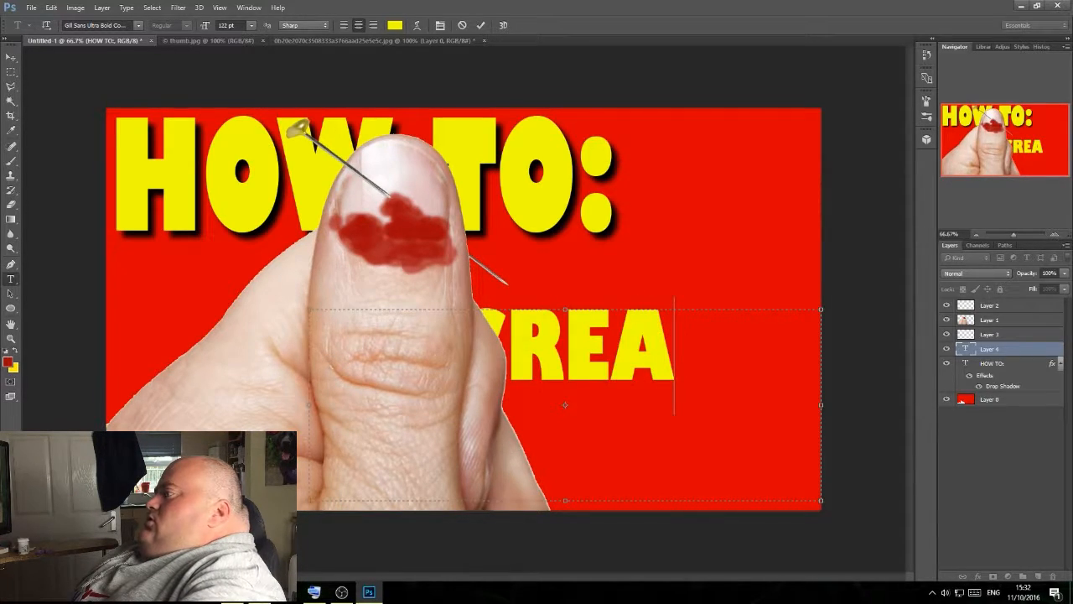
text(TING)
- Place the CREATING layer above all other layers and shrink its text box to about 18.4 × 3.4 cm around the word
drag(1009, 350, 1002, 306)
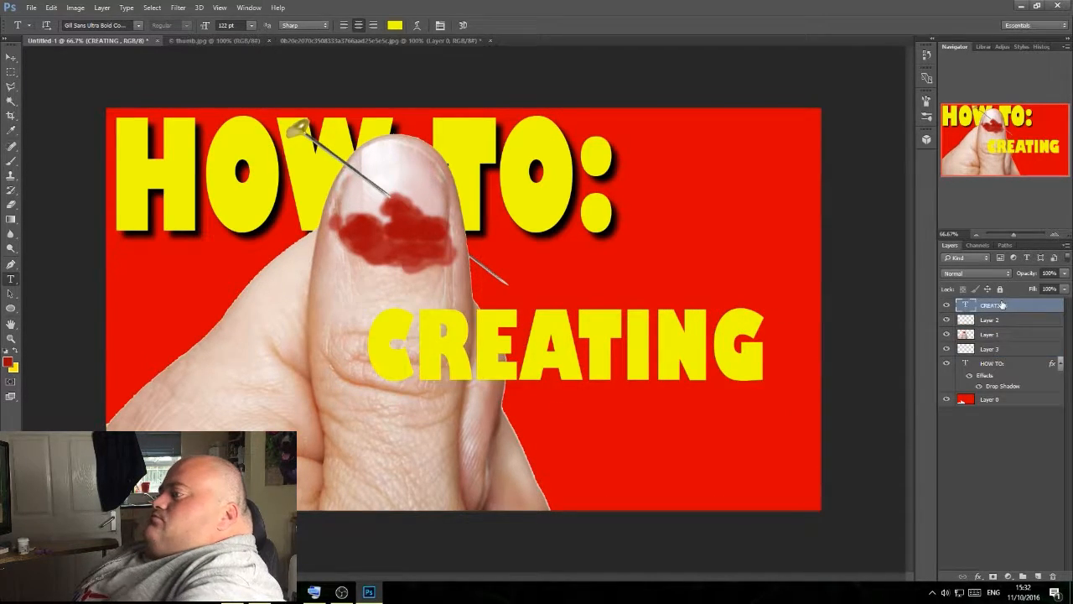
click(703, 359)
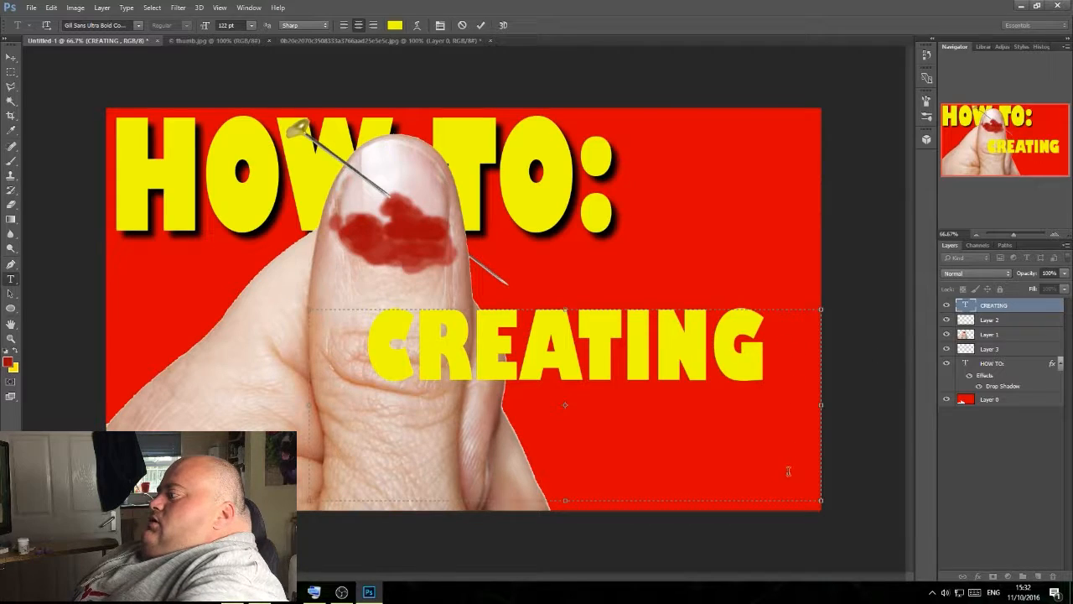
drag(821, 501, 712, 382)
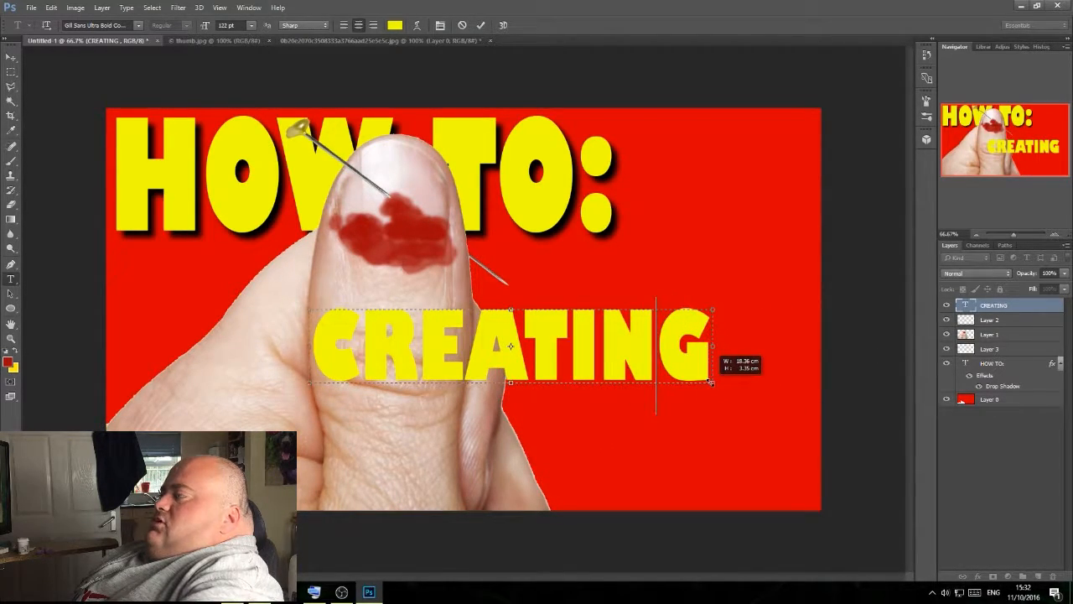
click(480, 25)
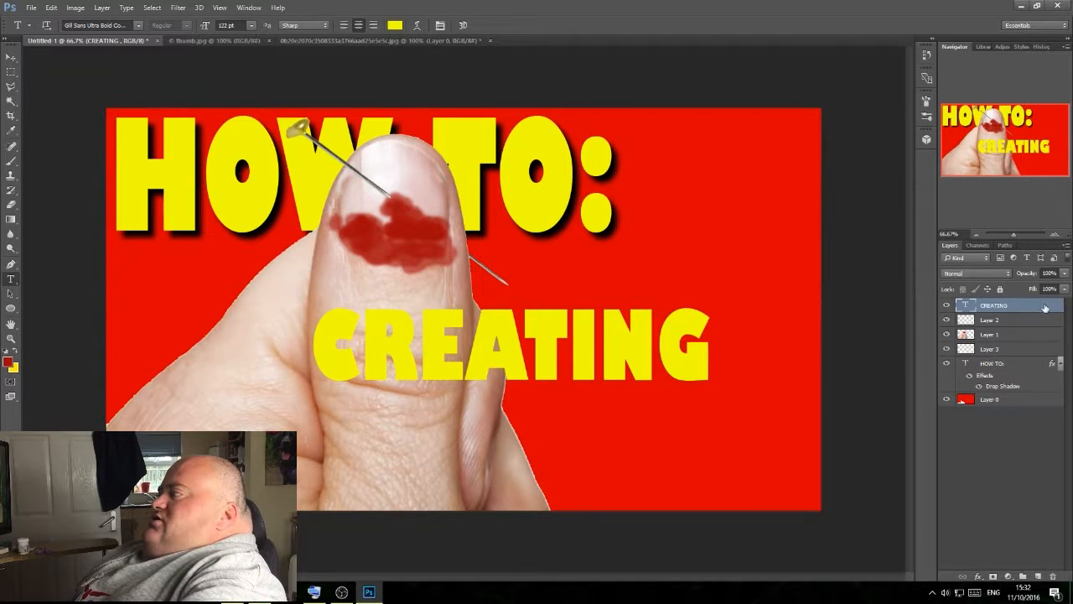
- Apply a drop shadow to the CREATING text layer with the same settings as the title
double_click(1019, 305)
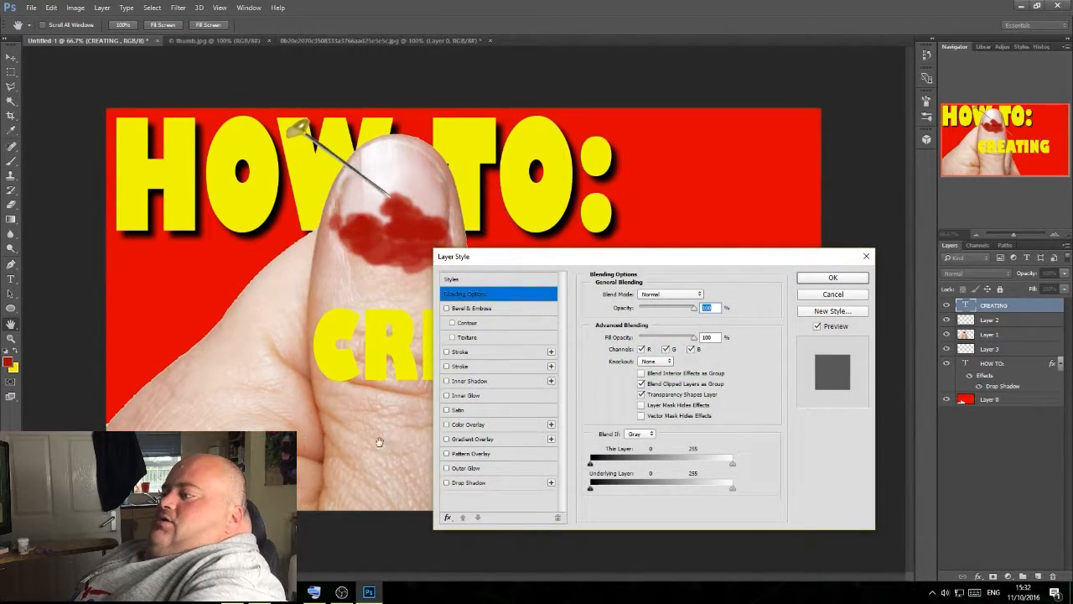
click(446, 483)
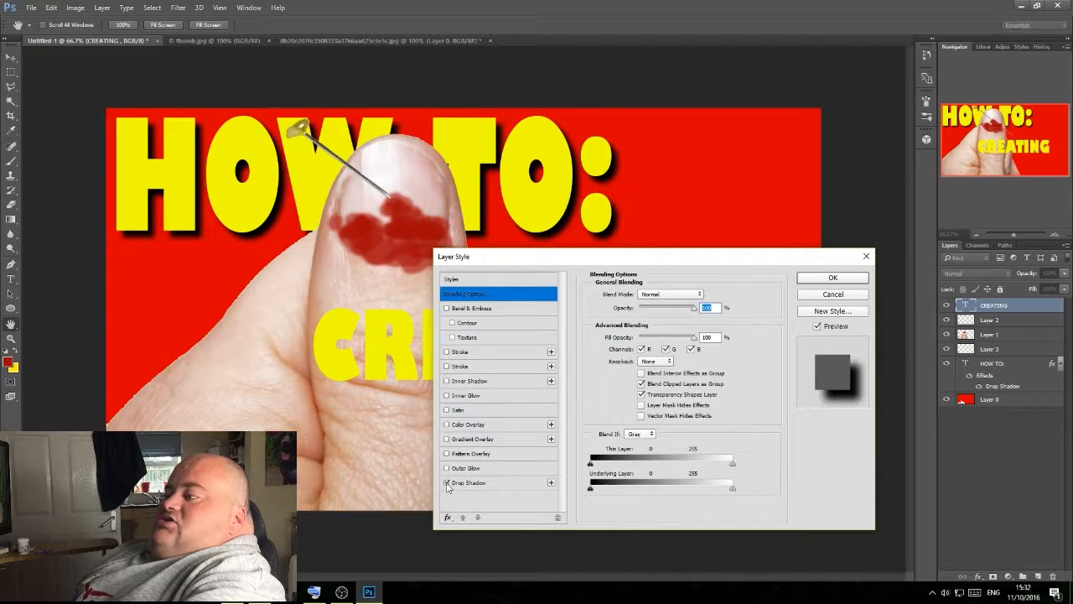
click(832, 278)
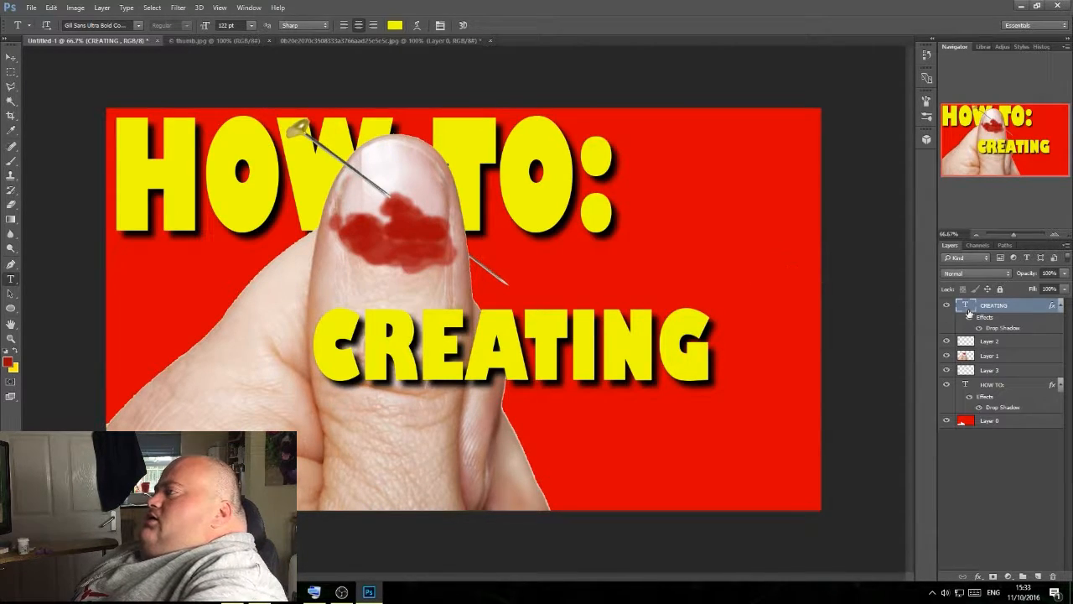
- Scale CREATING to about 112% width and 155% height, tilt it upward about 28° and position it below and right of the title
click(11, 57)
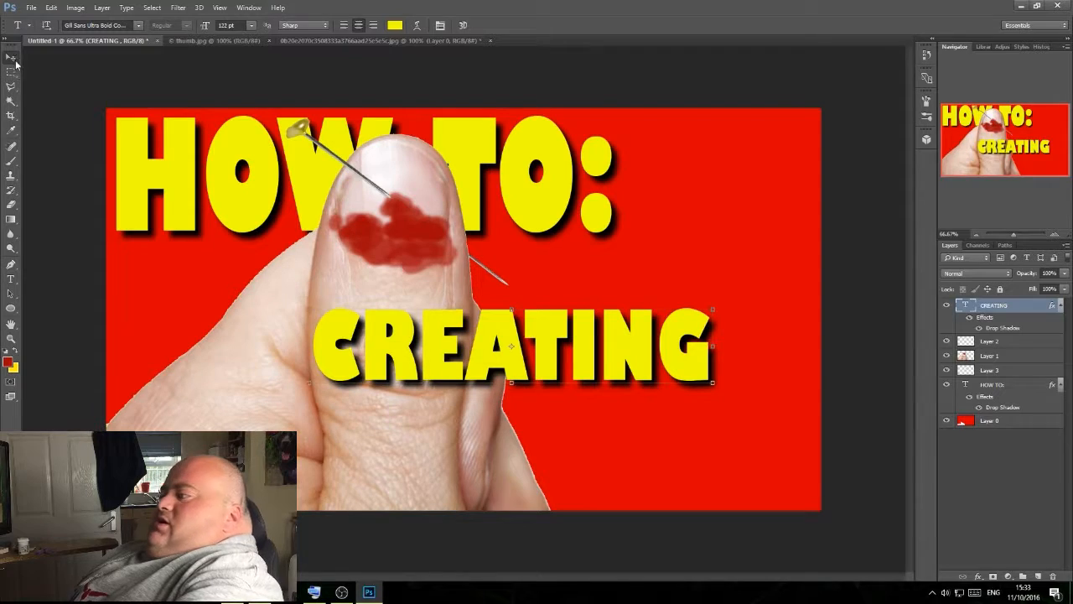
click(710, 382)
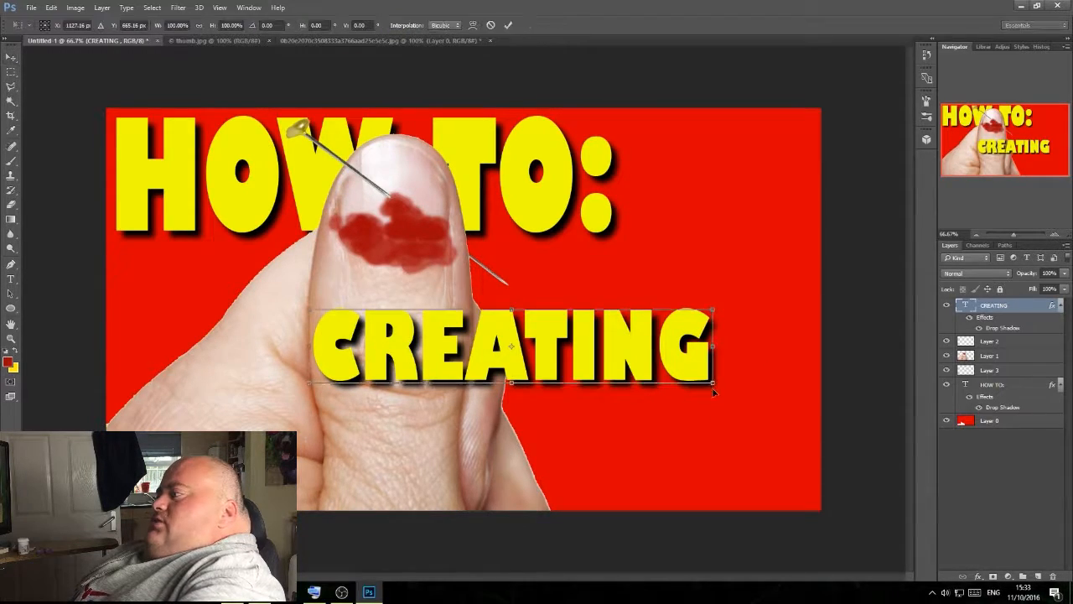
drag(745, 414, 793, 477)
drag(807, 367, 704, 235)
drag(662, 308, 662, 265)
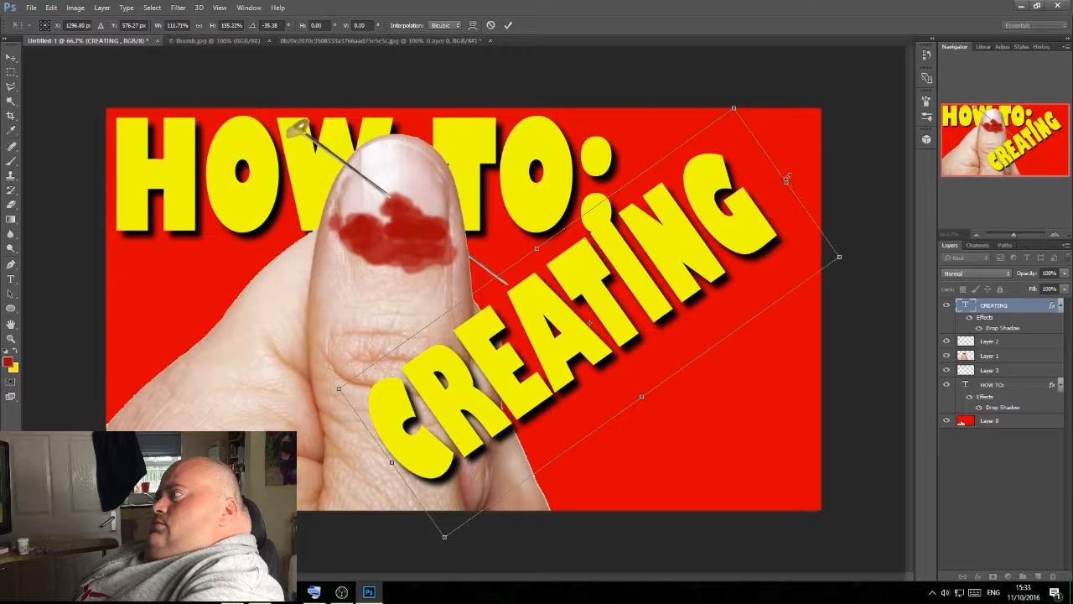
drag(797, 180, 807, 198)
drag(699, 241, 711, 244)
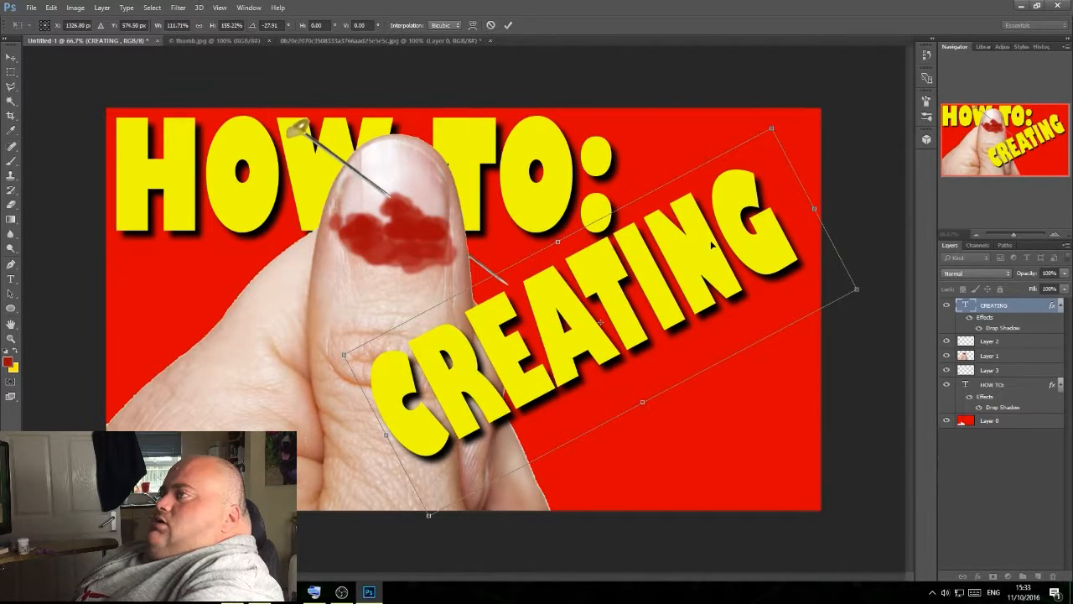
click(508, 24)
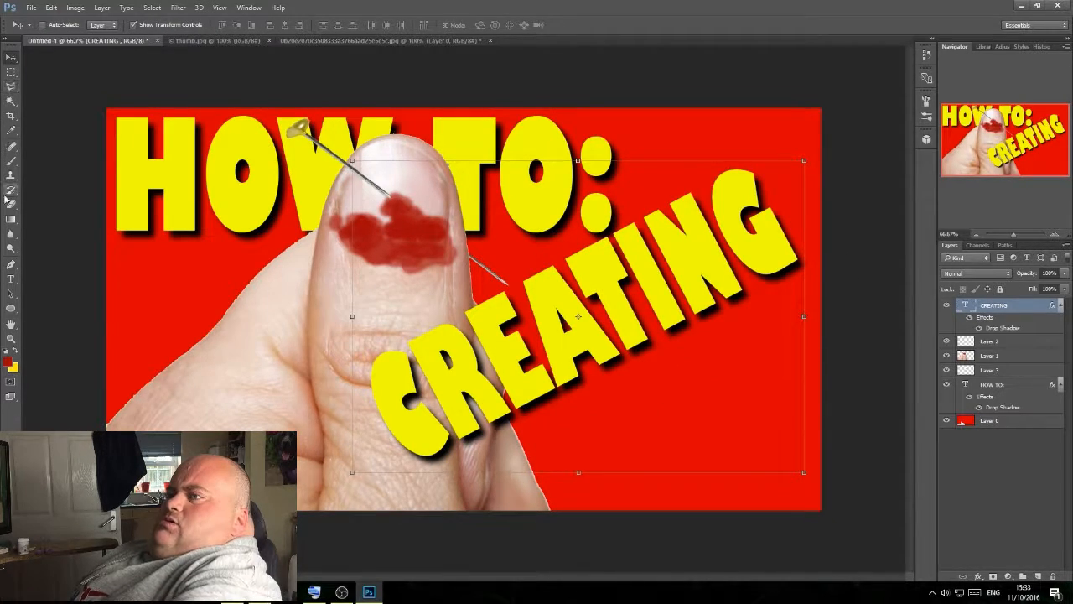
- Add the word THIUMBNAIL in a new text box across the lower middle of the canvas and fit the box tightly around it
click(13, 282)
drag(159, 304, 688, 472)
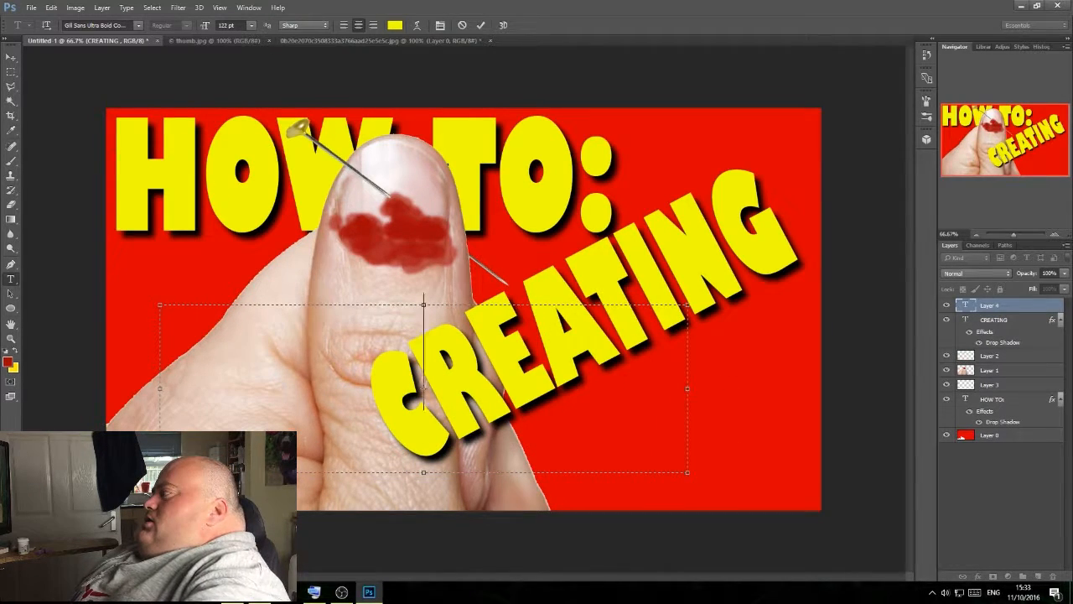
text(THE)
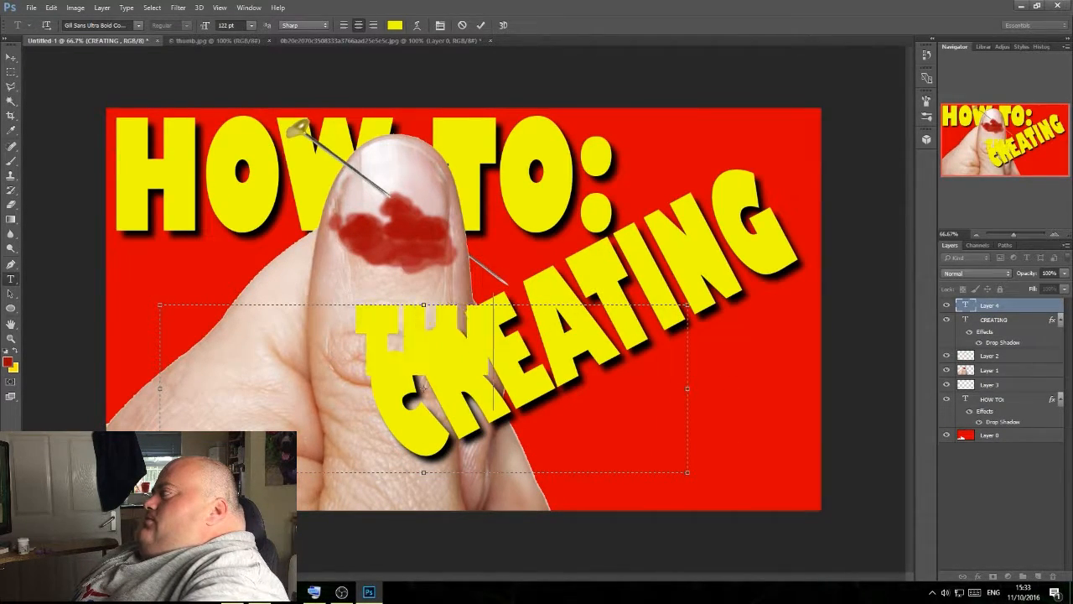
text(M)
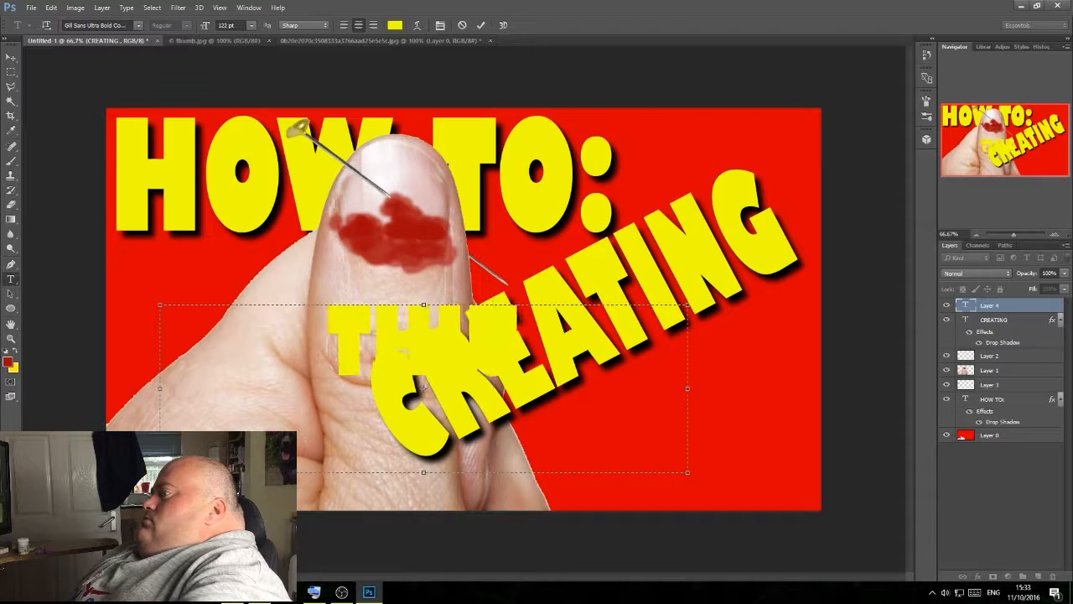
text(MBN)
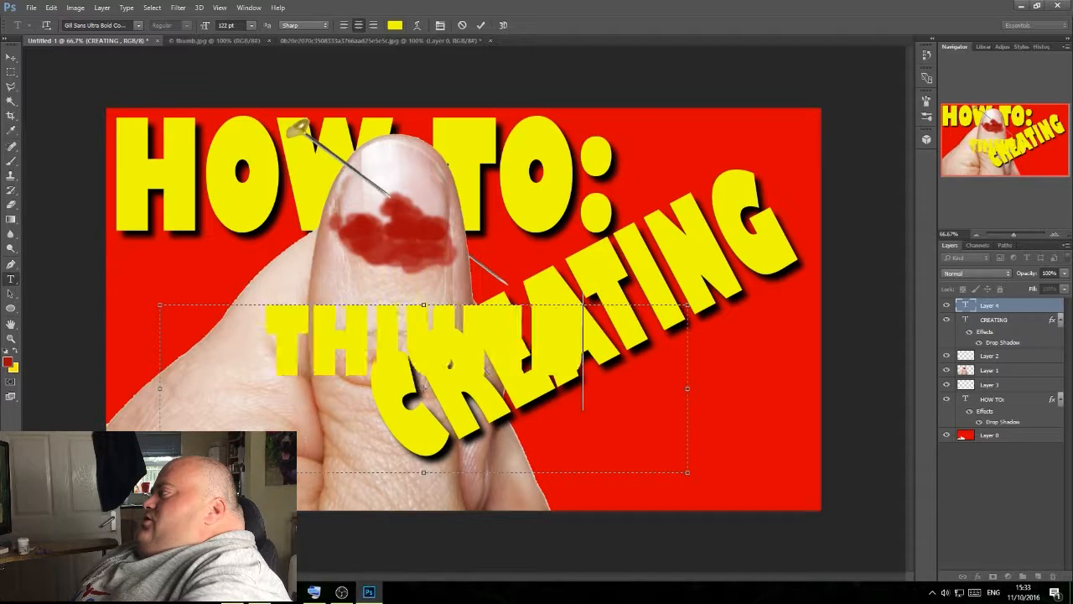
text(AIL)
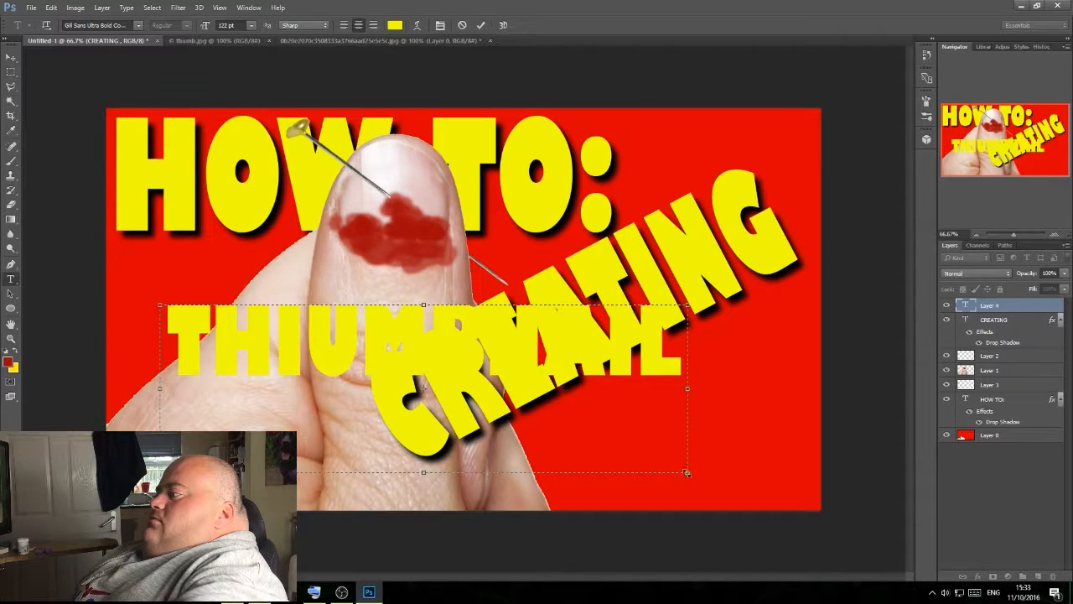
drag(686, 472, 676, 382)
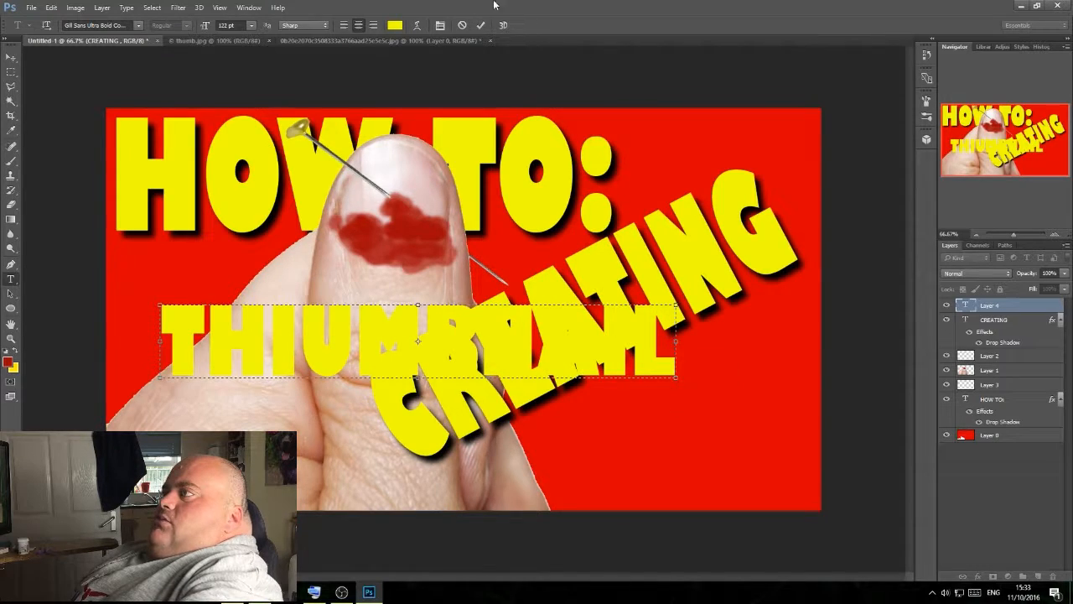
click(481, 26)
- Change the color of the THIUMBNAIL text to blue (#0049ee)
double_click(966, 307)
double_click(441, 347)
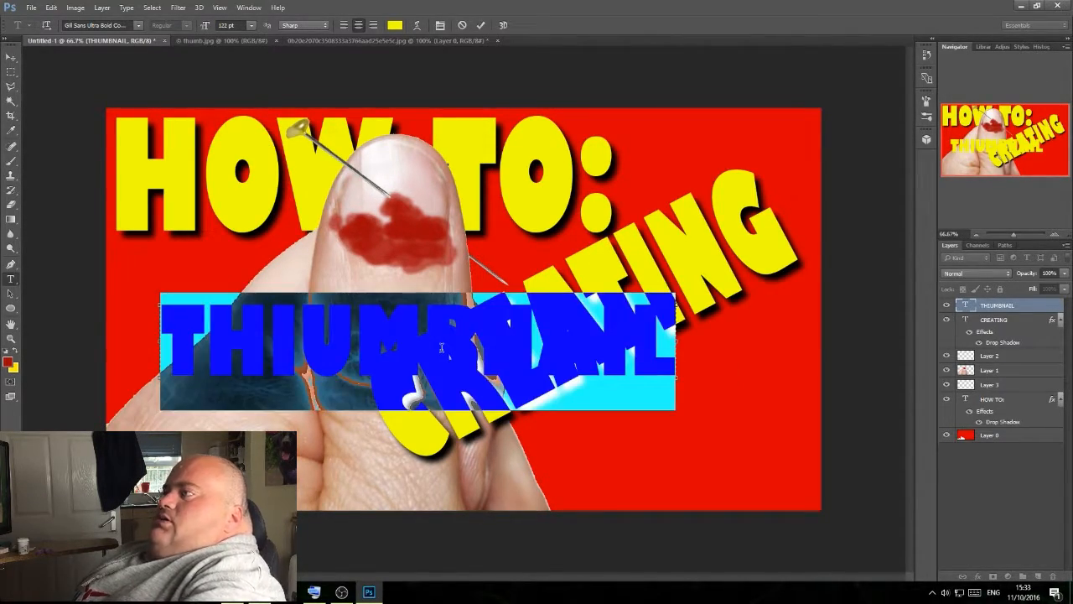
click(395, 25)
click(737, 242)
drag(692, 223, 724, 197)
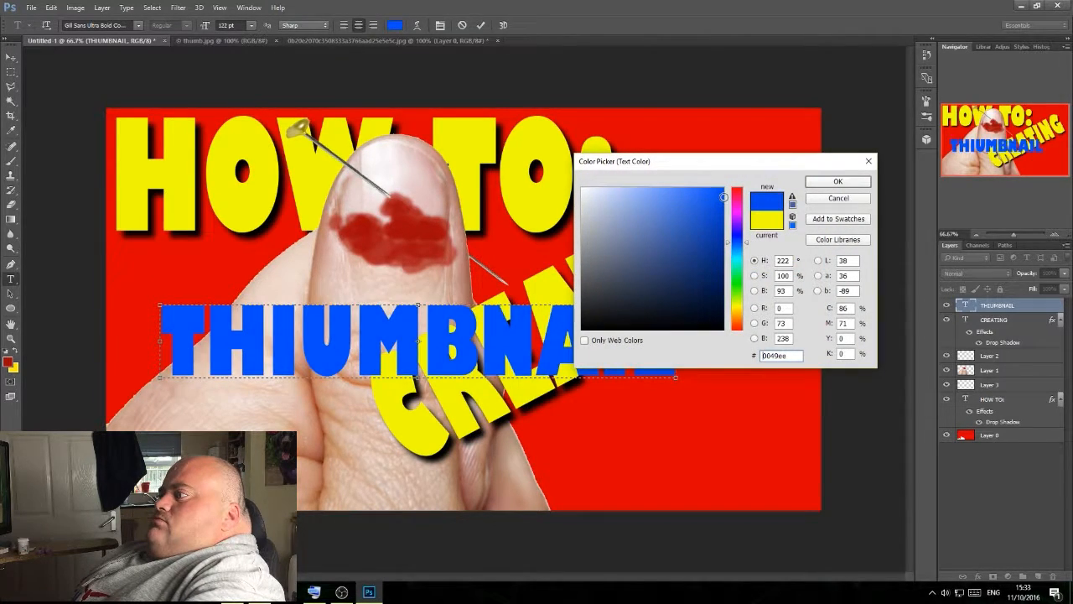
click(838, 181)
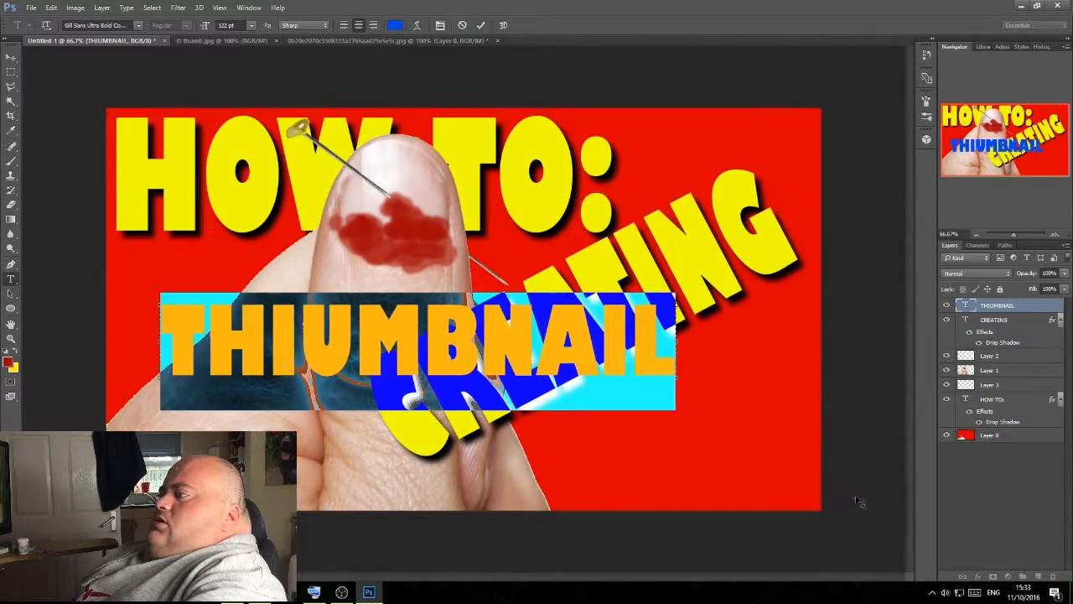
click(481, 25)
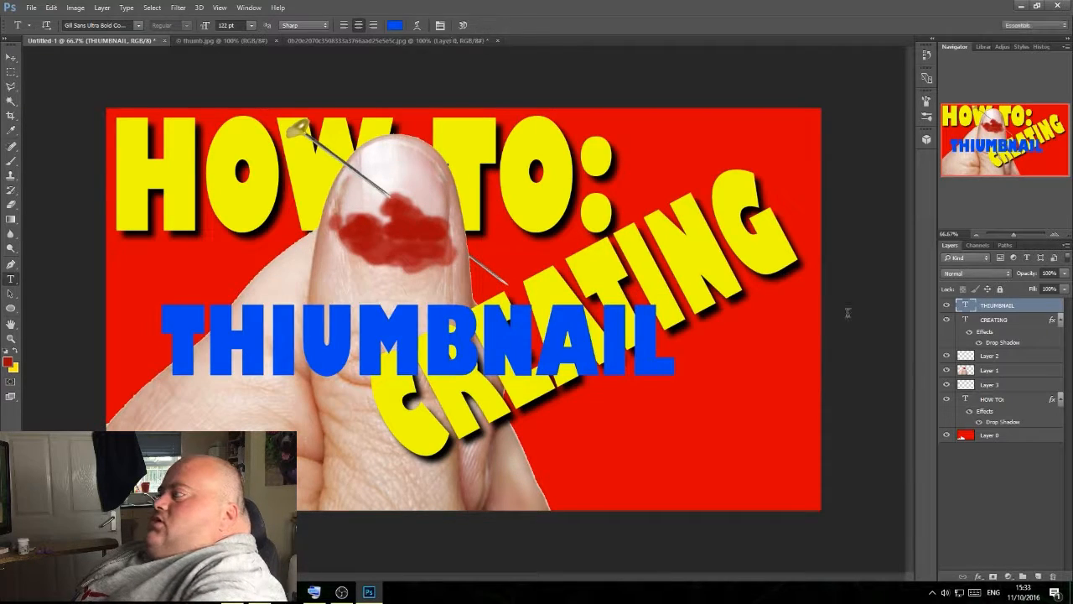
- Add a drop shadow to the THIUMBNAIL text layer, keeping the default shadow settings
double_click(1050, 309)
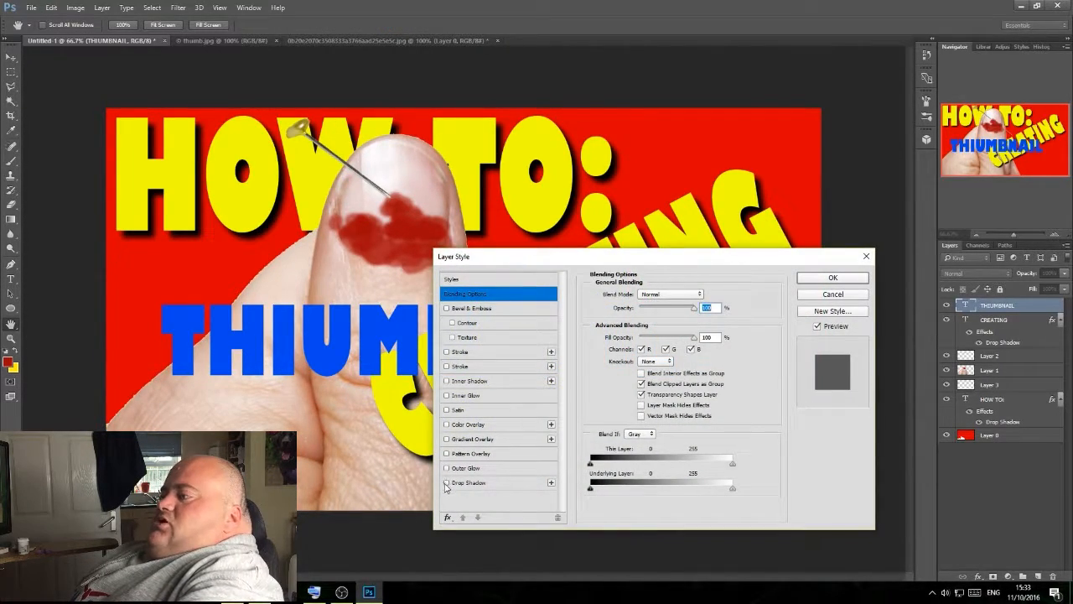
click(446, 483)
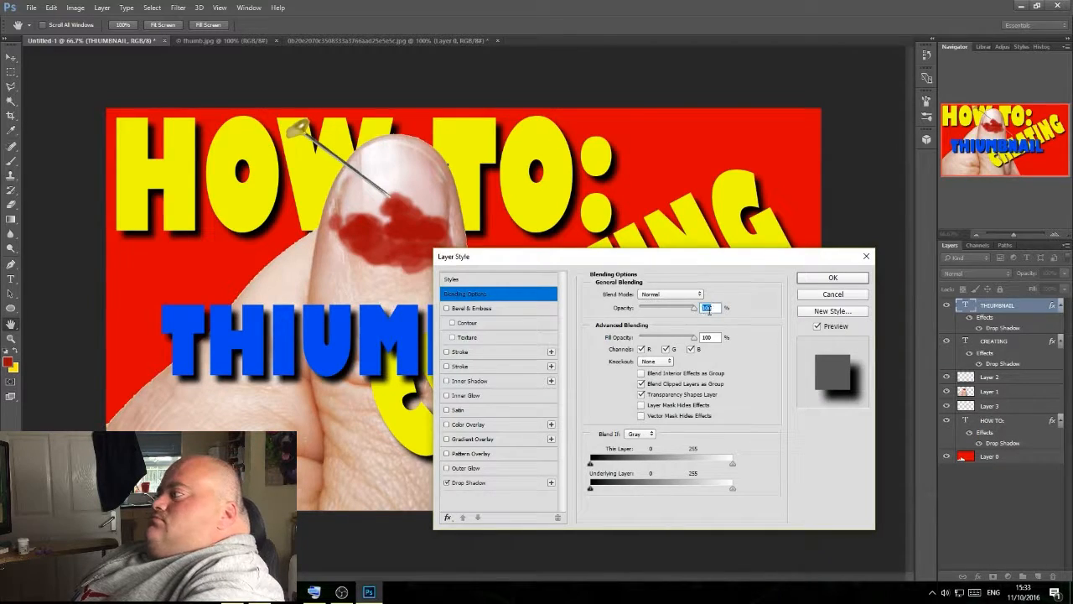
click(834, 282)
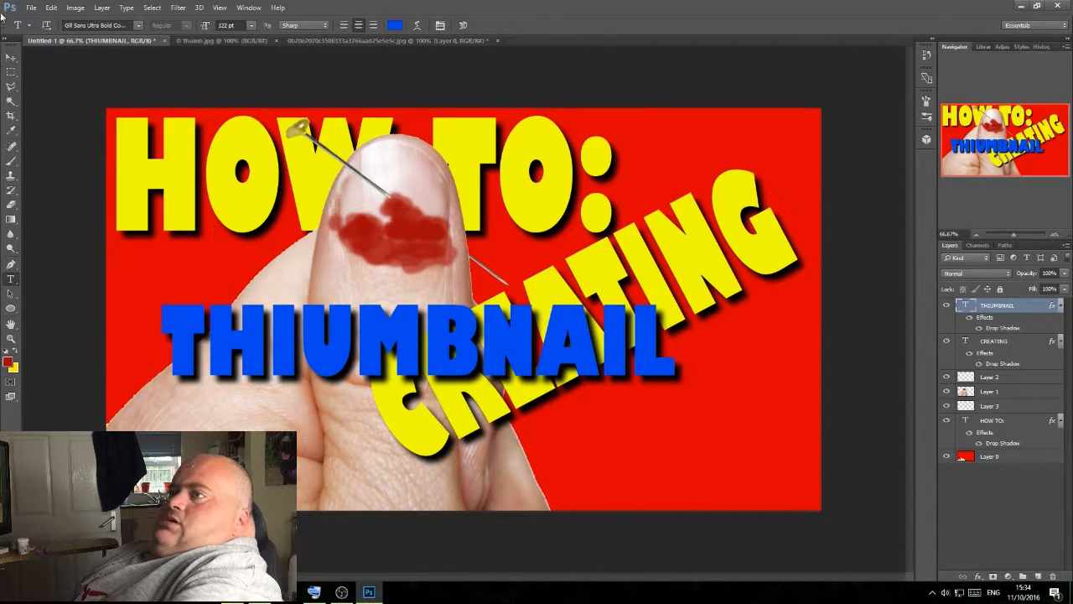
- Enlarge THIUMBNAIL to about 110% width and 170% height in the canvas's lower-right corner, and place its layer directly above Layer 1
click(10, 57)
drag(676, 304, 737, 202)
drag(501, 317, 587, 466)
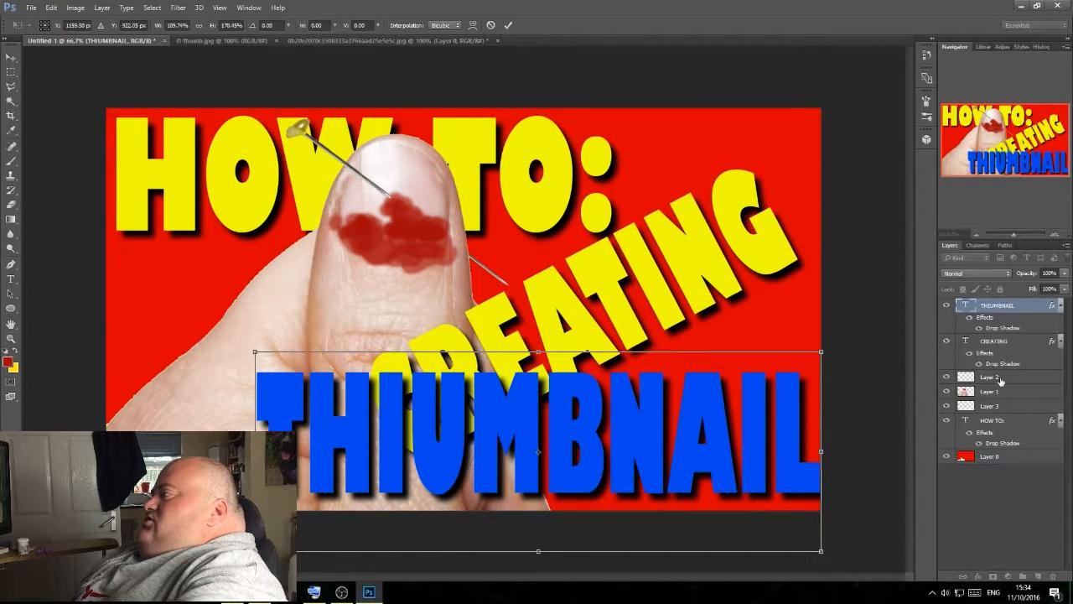
click(509, 25)
drag(1019, 305, 1006, 359)
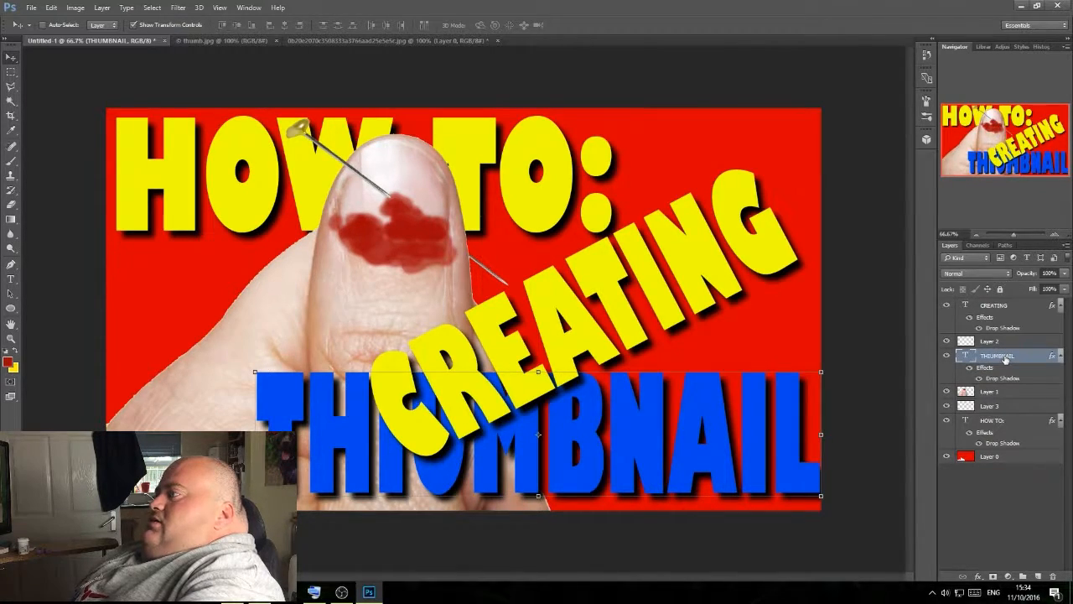
mouse_move(588, 428)
mouse_down()
mouse_move(593, 444)
mouse_move(584, 437)
mouse_up()
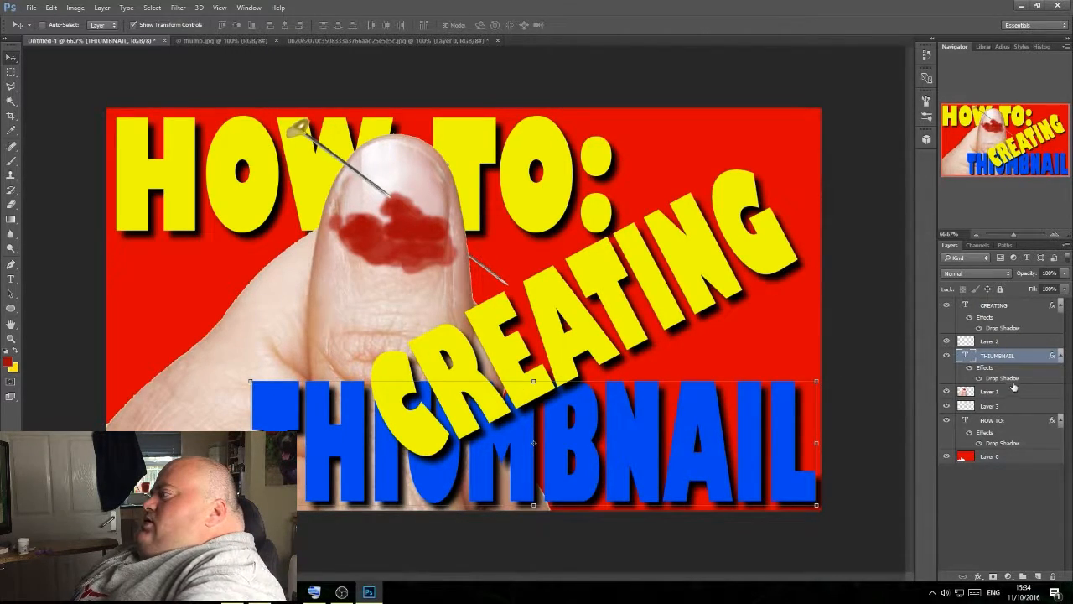
- Rotate the CREATING text about 12.3 degrees clockwise and position it just above THIUMBNAIL, near the canvas's right edge
click(996, 307)
key(ctrl+t)
drag(857, 115, 898, 162)
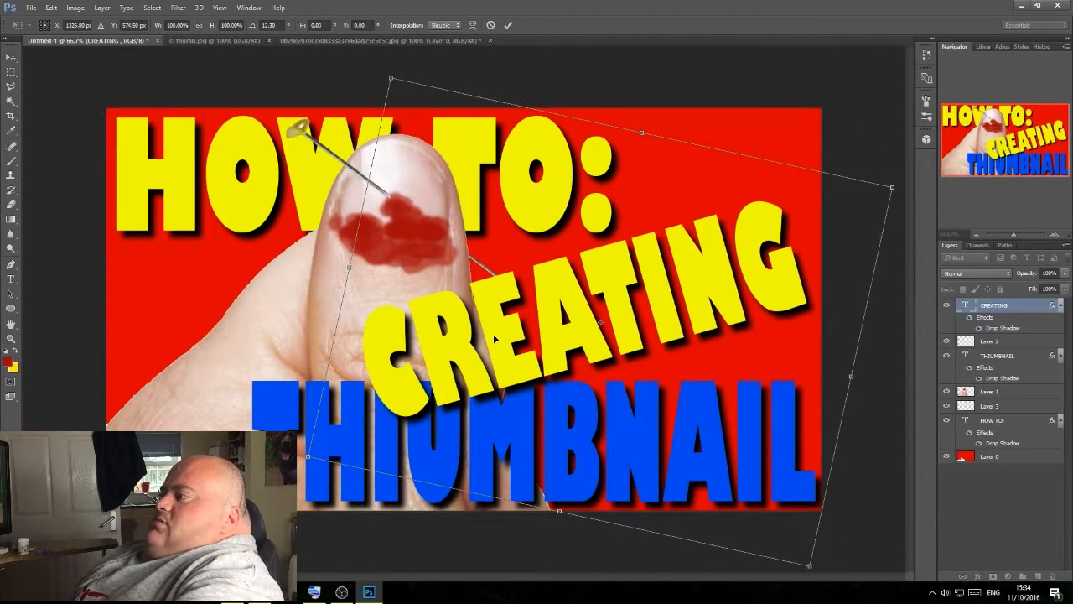
mouse_move(496, 337)
mouse_down()
mouse_move(485, 313)
mouse_move(500, 322)
mouse_up()
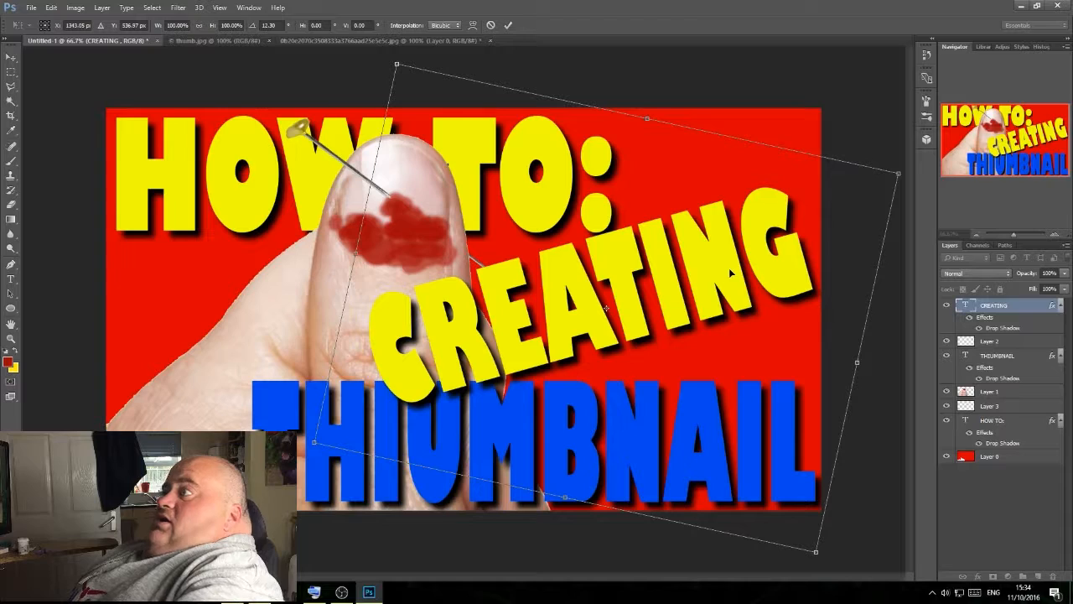
click(506, 25)
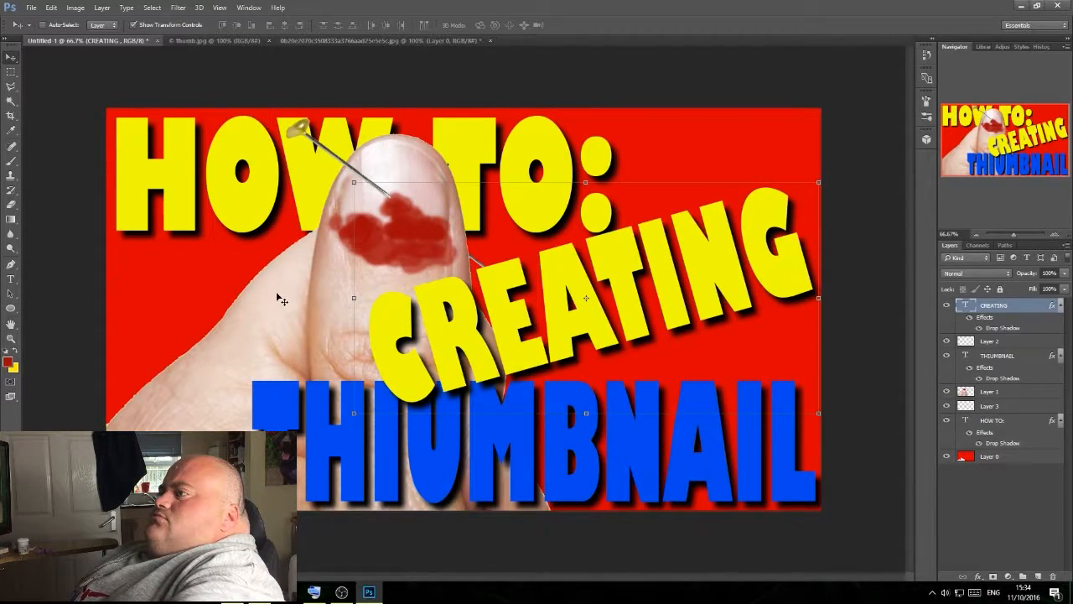
- Save the thumbnail under a short file name in JPEG format in the THUMBNAIL folder
click(31, 8)
click(38, 121)
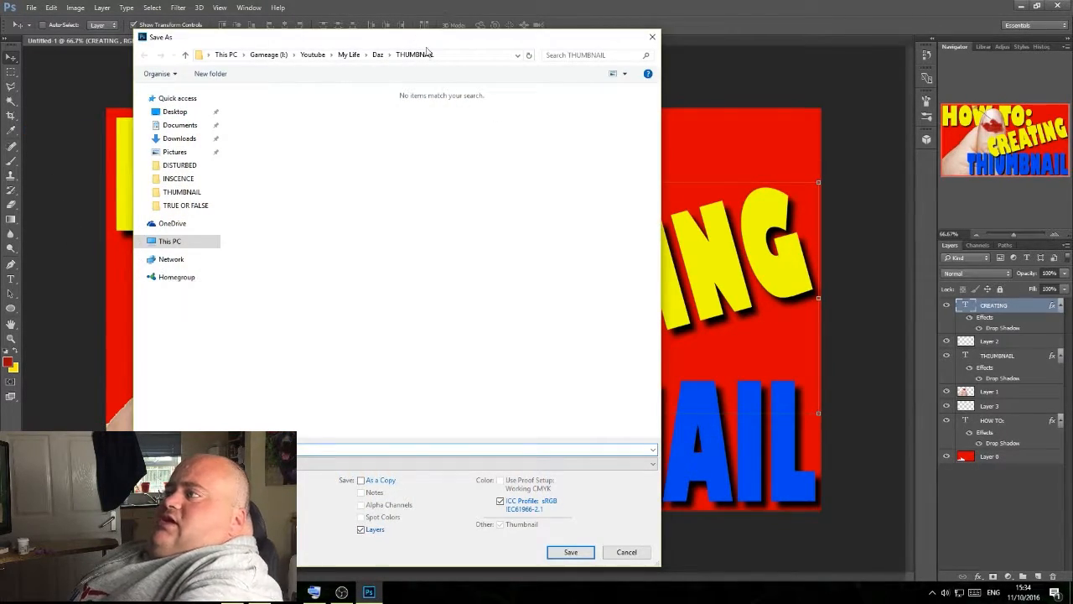
click(231, 463)
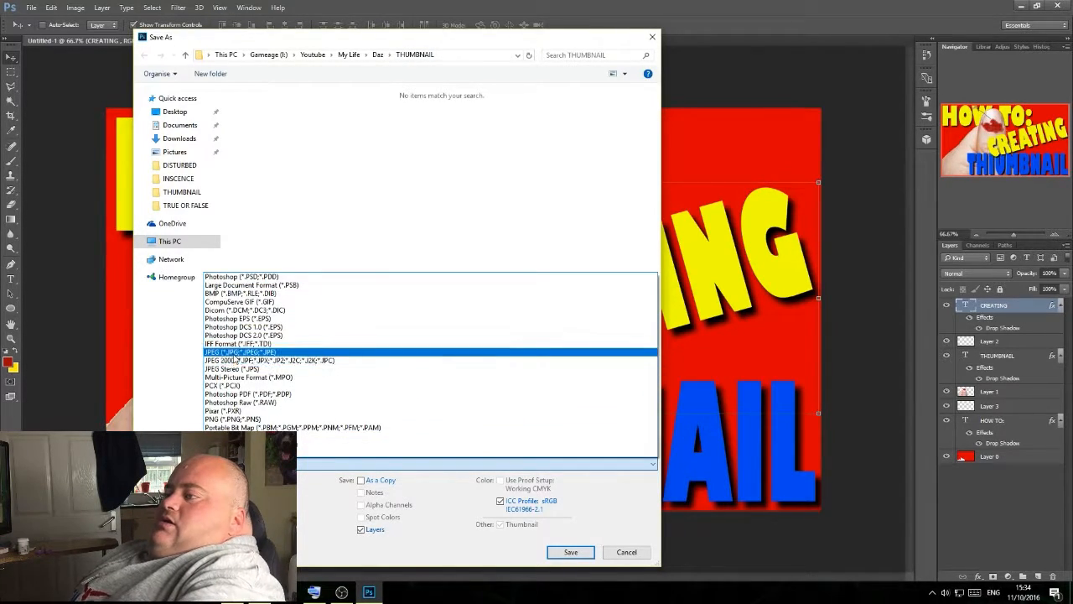
click(236, 353)
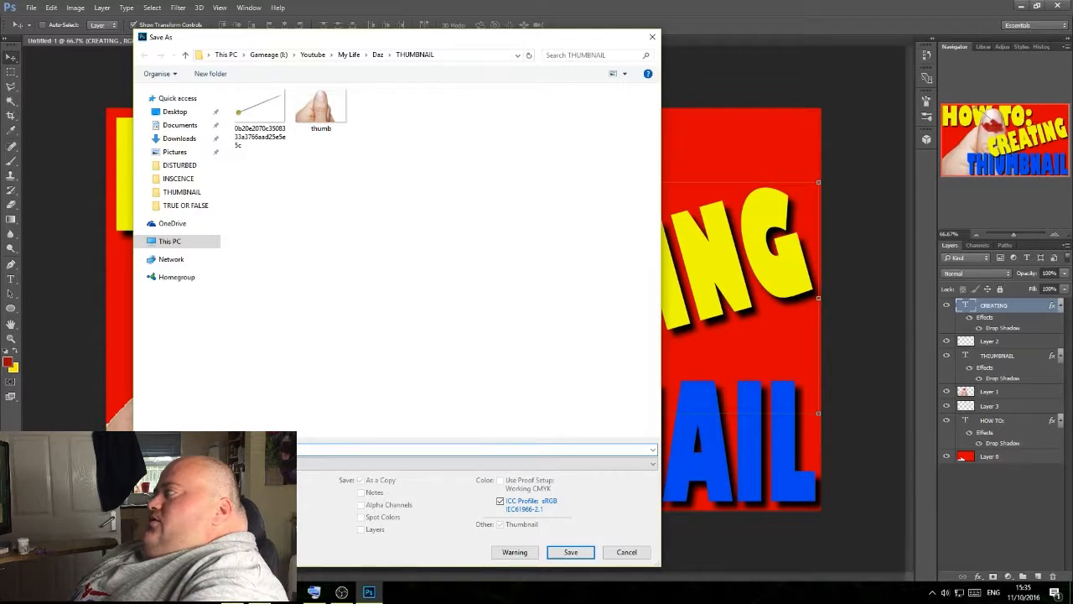
text(t)
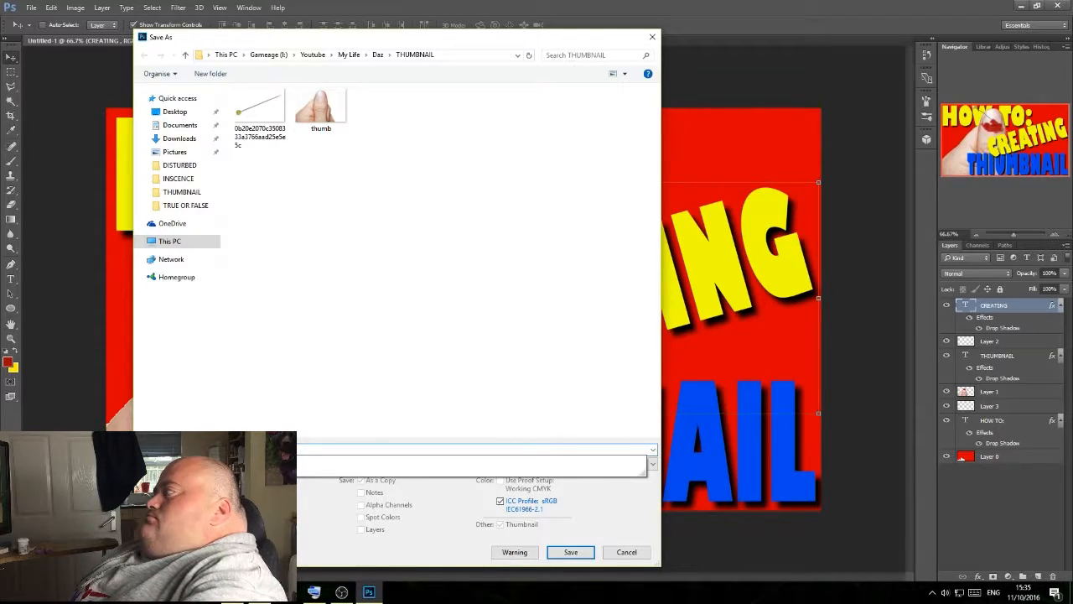
text(n)
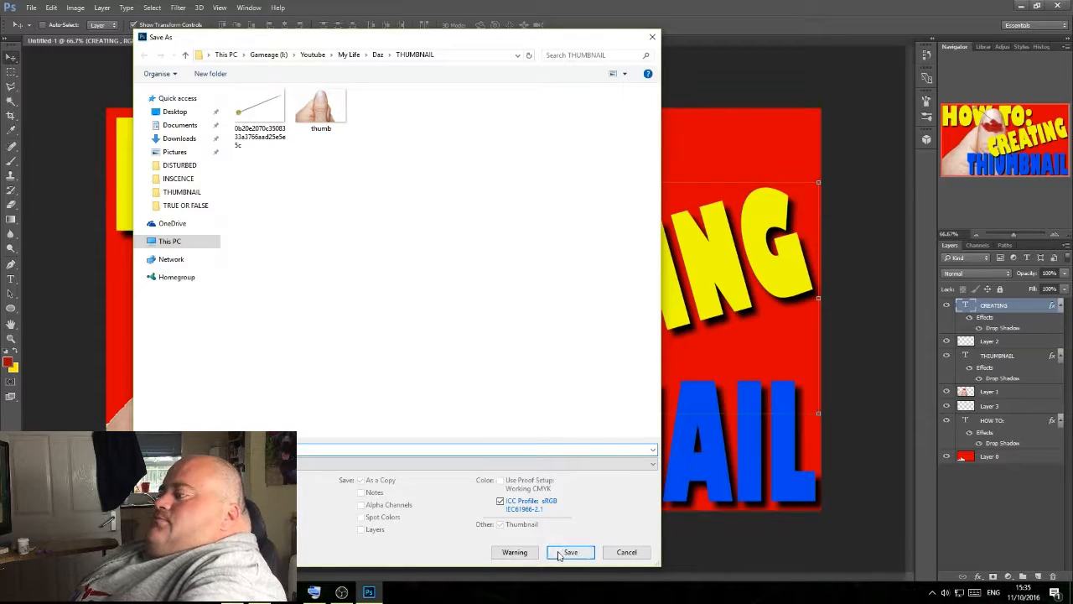
click(570, 551)
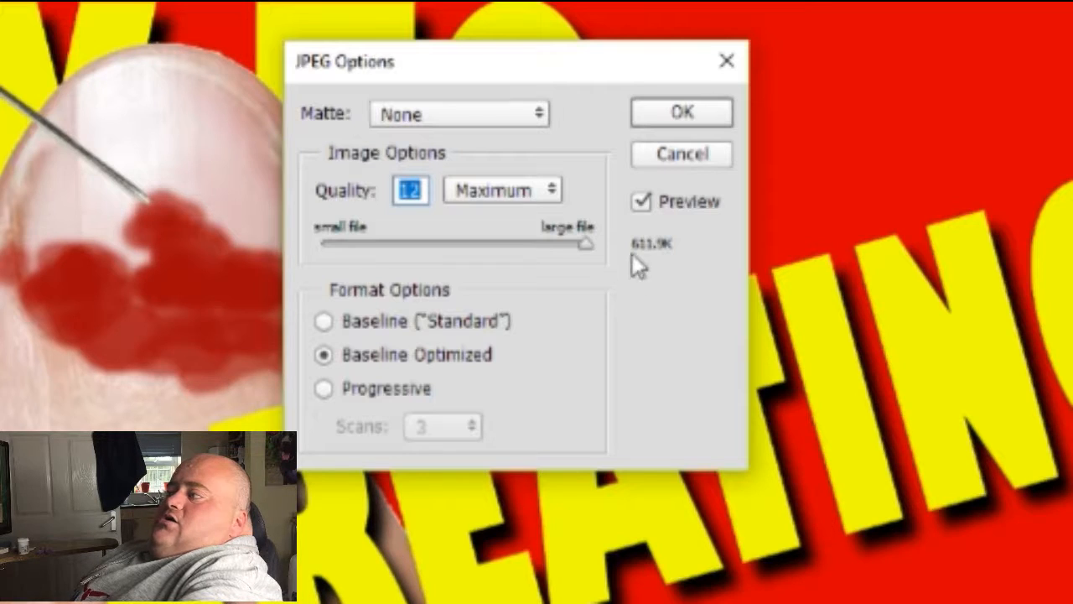
- Compare Medium JPEG quality, then export the image at High quality (8) with the Baseline Optimized format
click(489, 195)
click(505, 237)
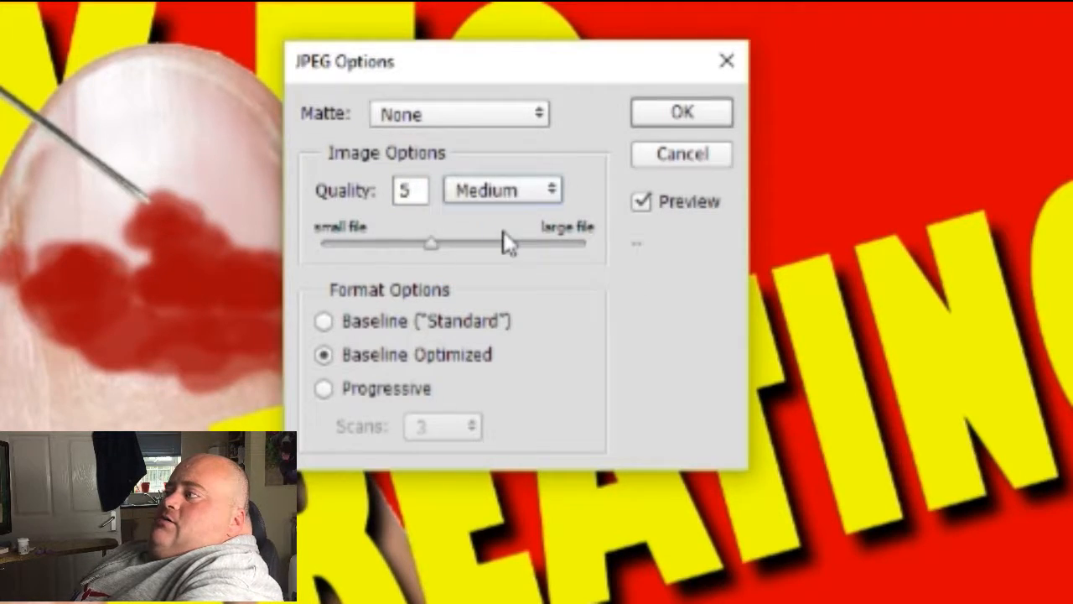
click(488, 192)
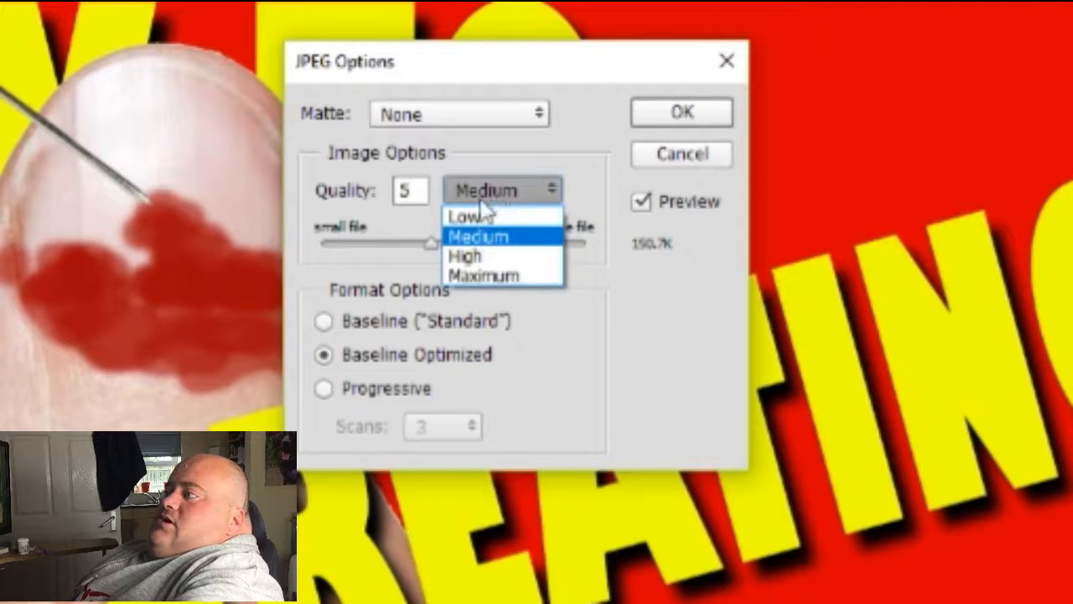
click(498, 259)
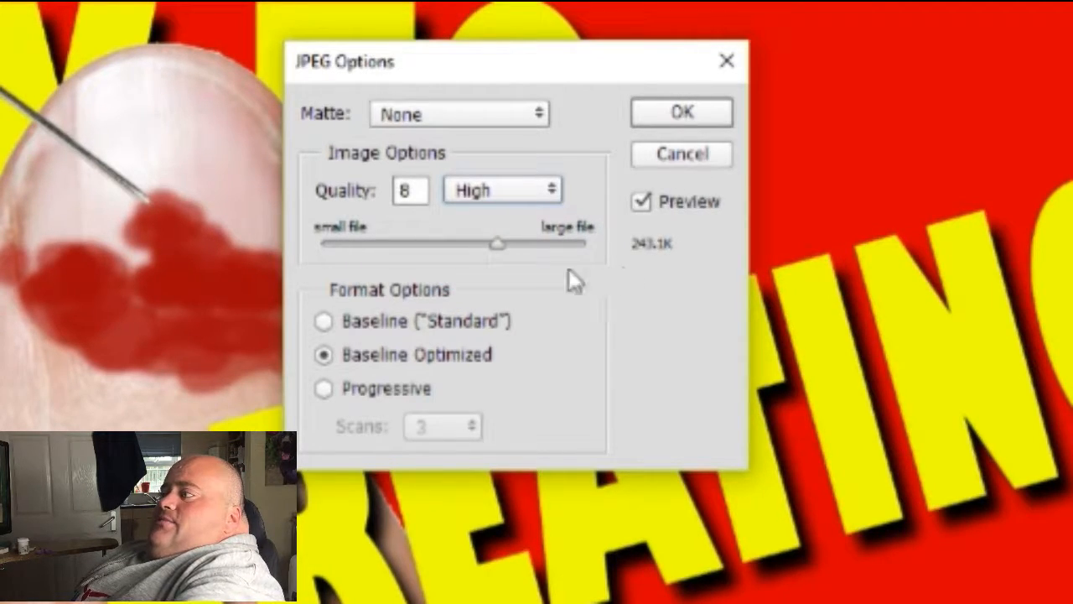
click(693, 115)
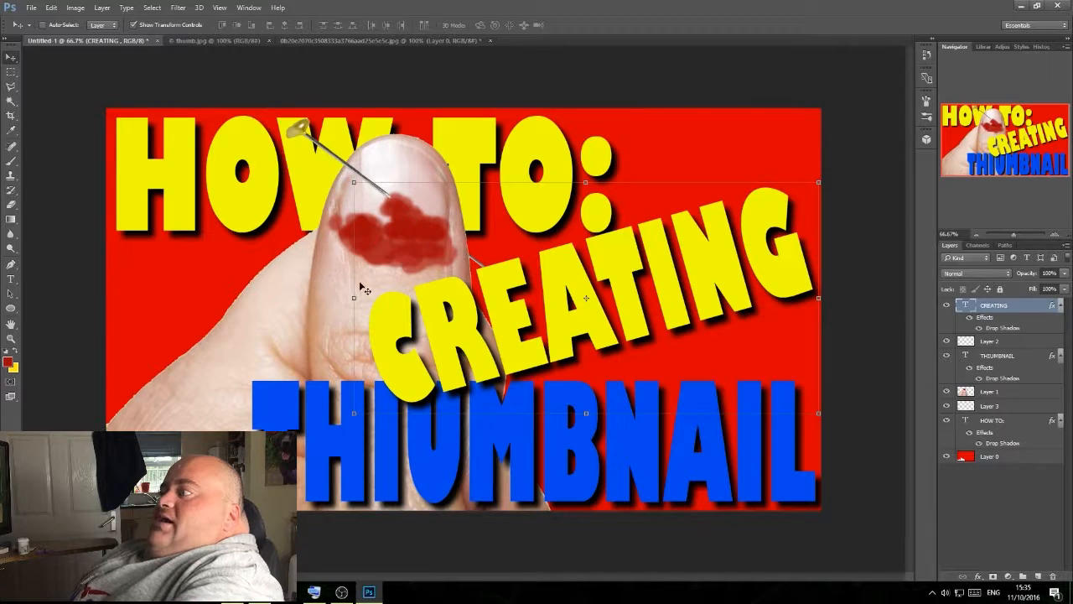
- Quit Photoshop, discarding the unsaved changes in all the open documents
click(1055, 6)
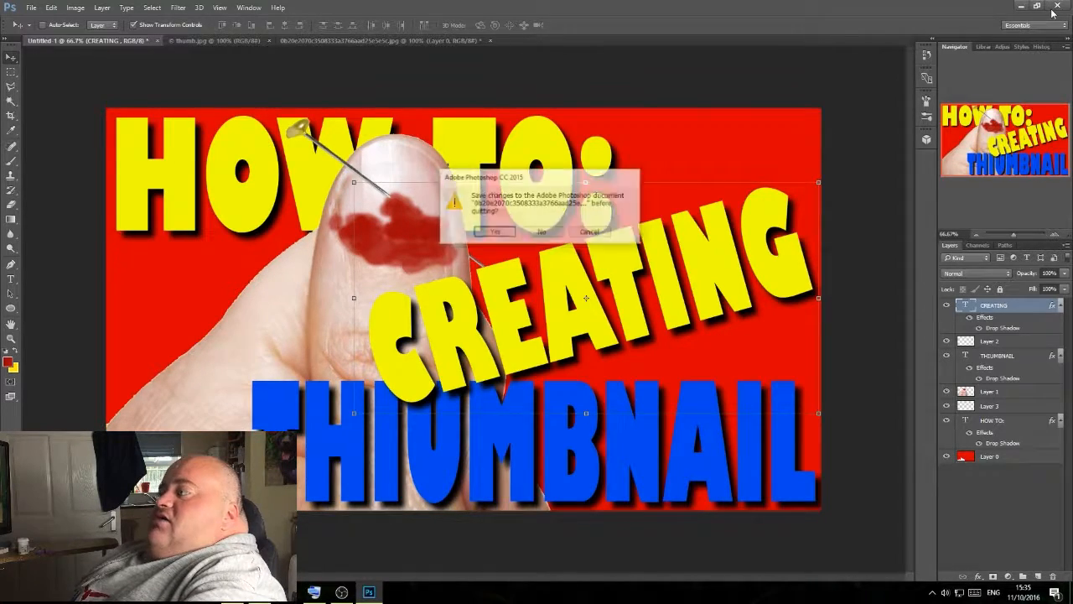
click(542, 231)
click(542, 231)
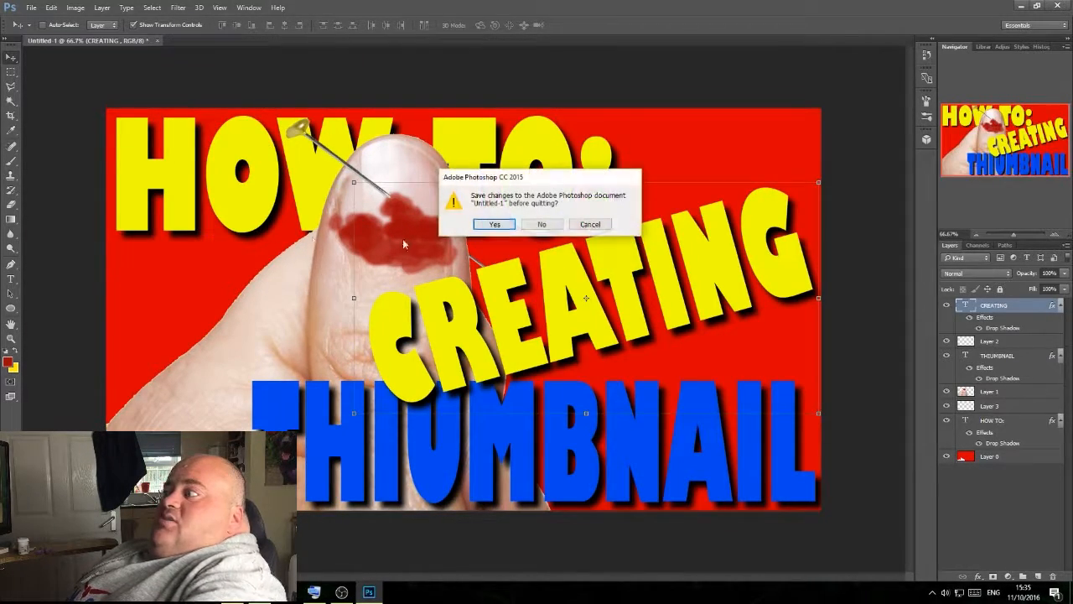
click(542, 232)
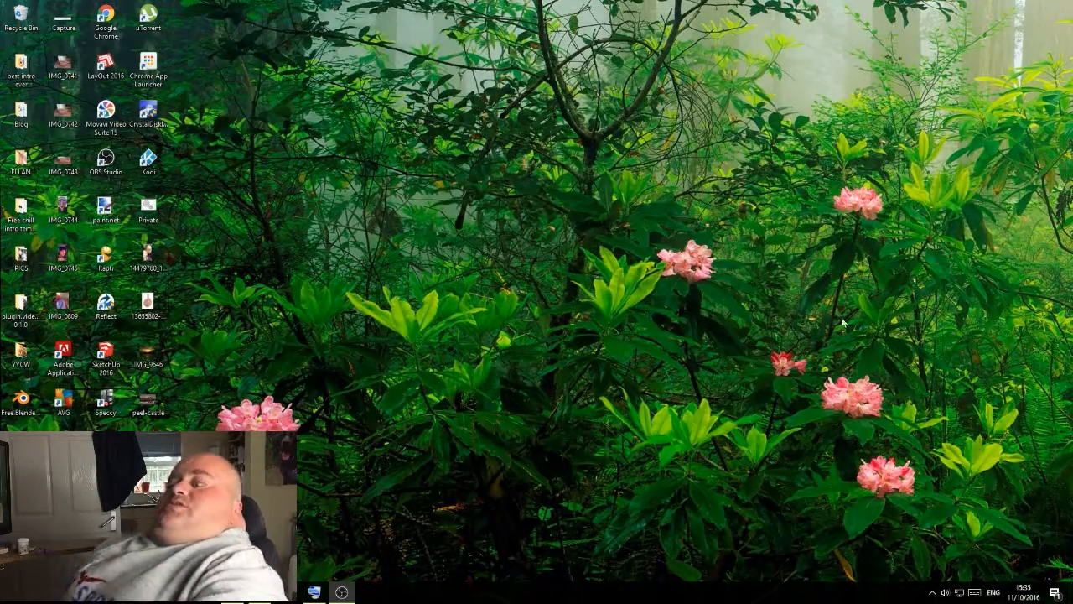